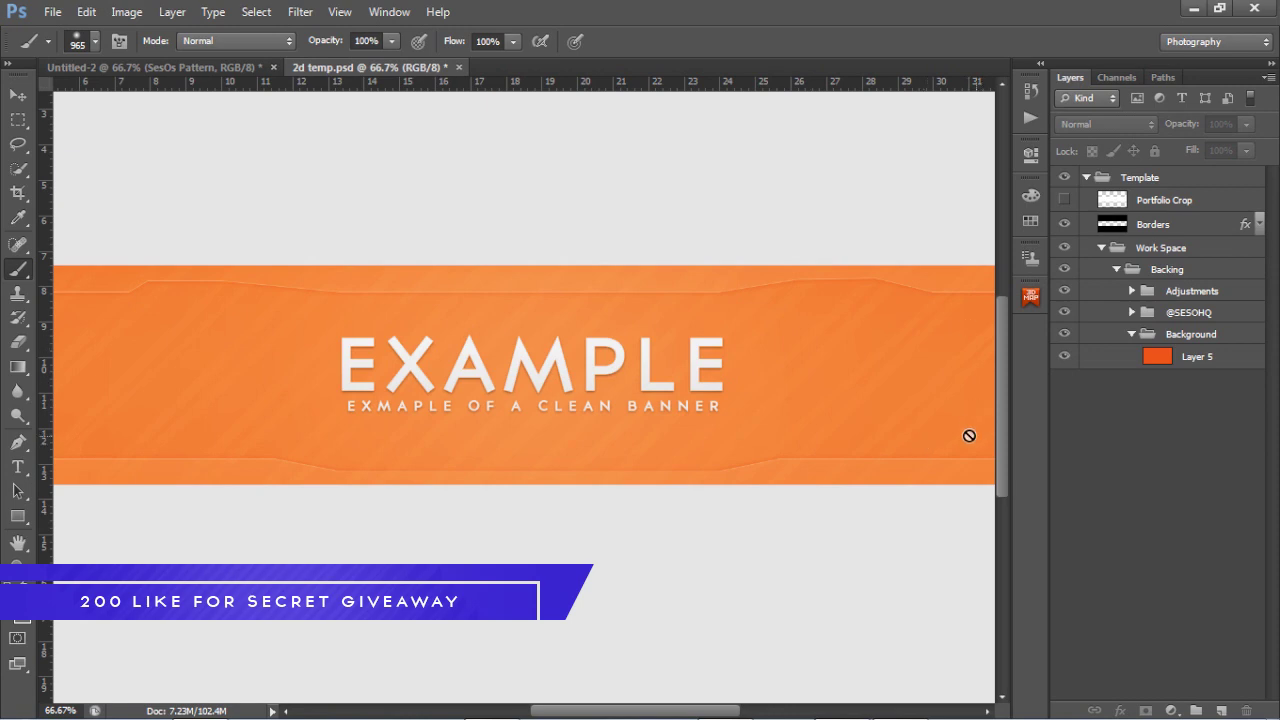
Switch to the Untitled-2 document and shift the SesOs Pattern stripe layer slightly with the Move tool
click(183, 66)
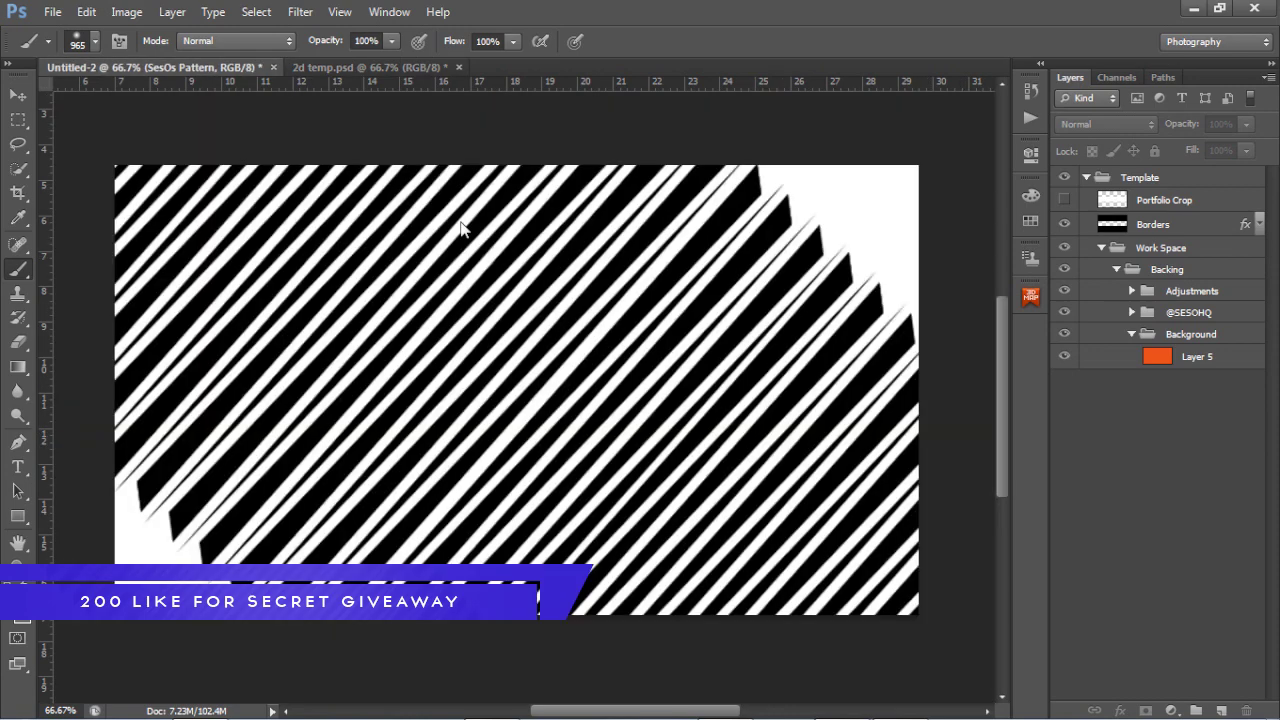
key(v)
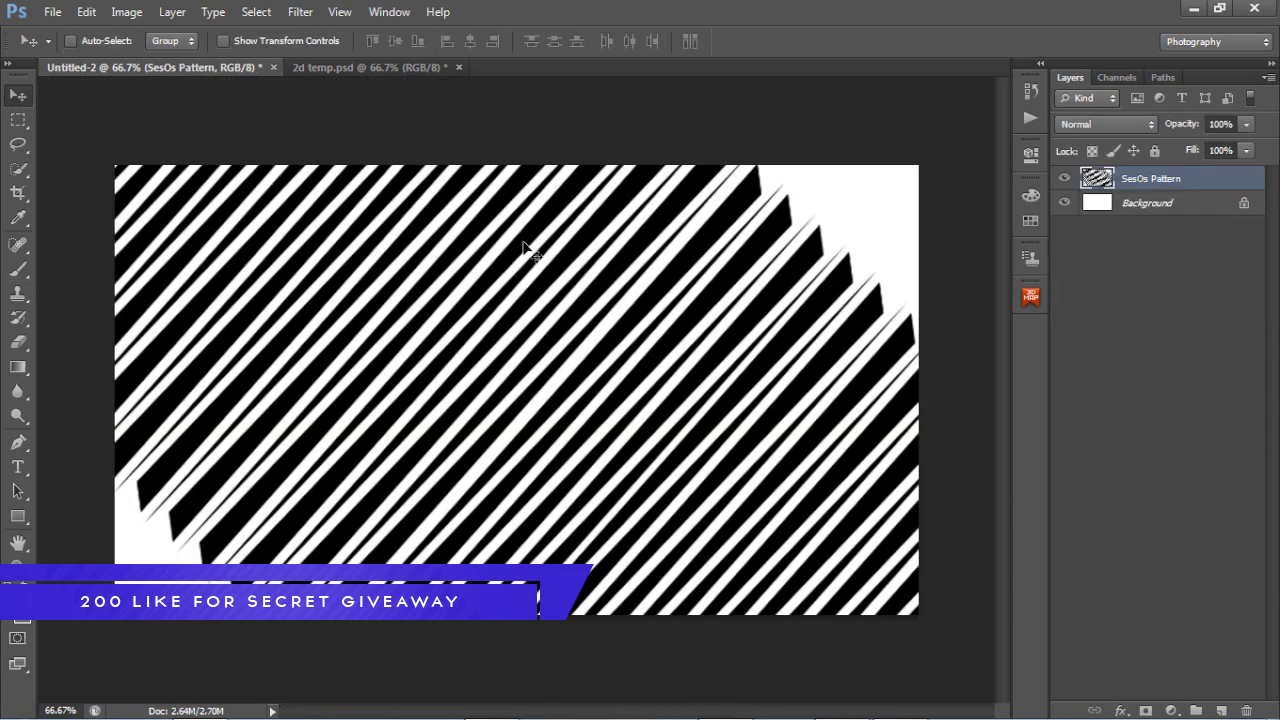
mouse_move(320, 226)
mouse_down()
mouse_move(333, 218)
mouse_move(308, 224)
mouse_up()
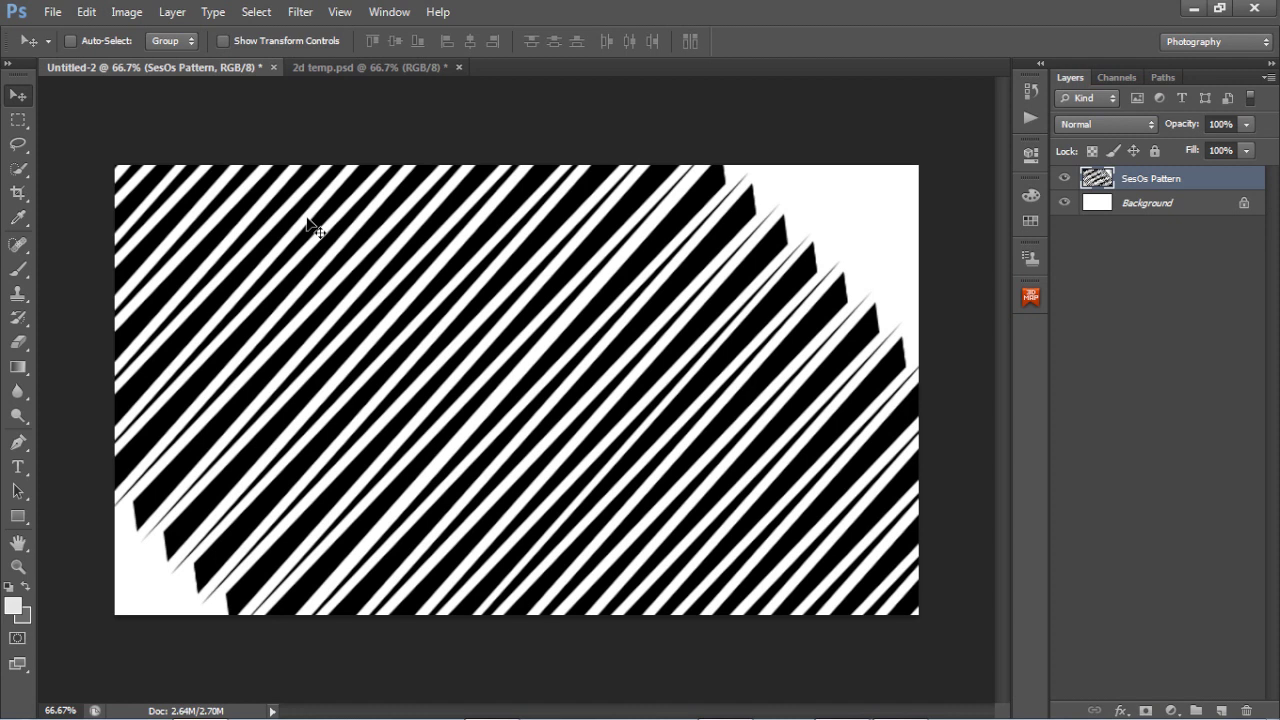
drag(281, 245, 306, 244)
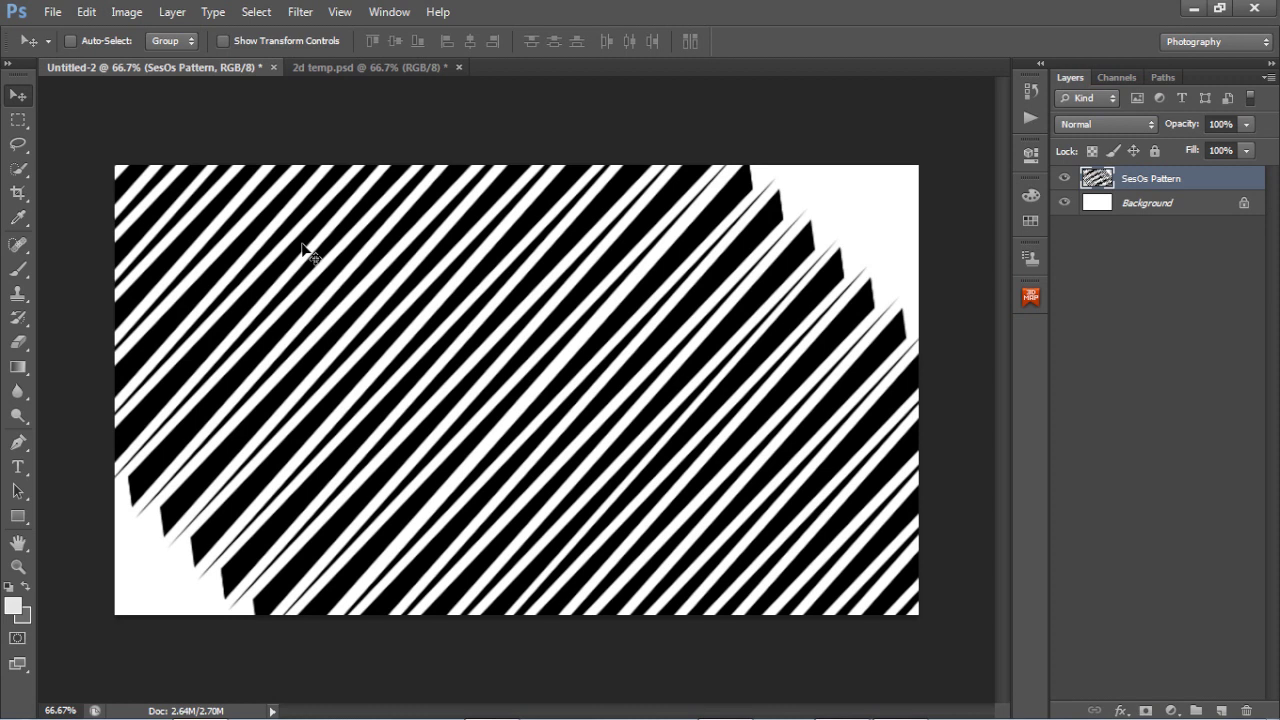
click(383, 68)
click(1064, 312)
click(1200, 360)
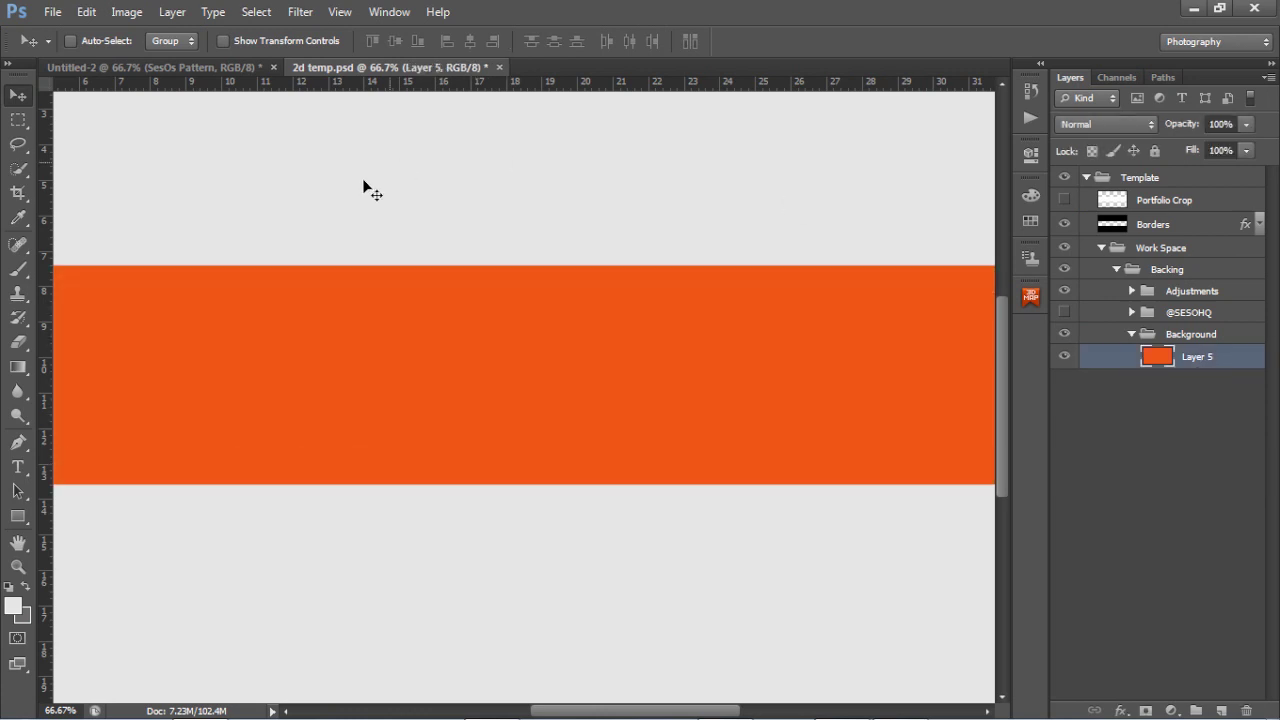
click(1221, 710)
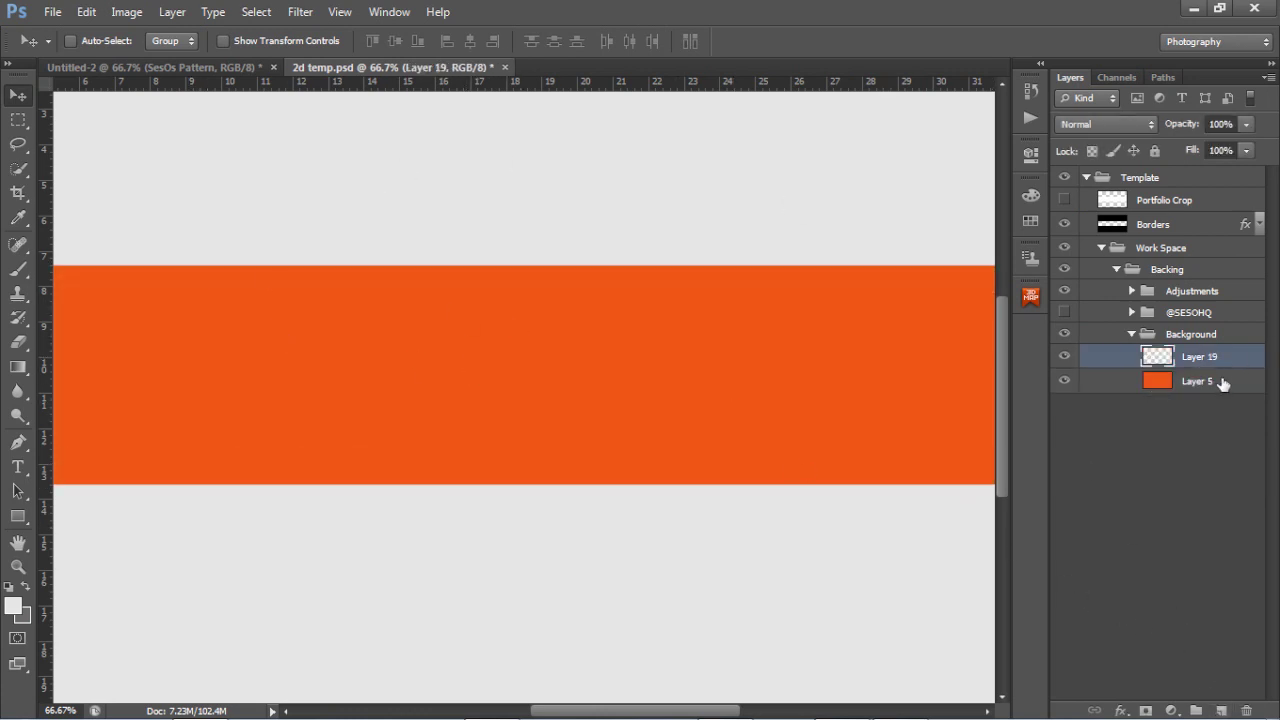
Paint one soft light-grey spot at the banner's centre on the new layer with a 962 px brush
key(b)
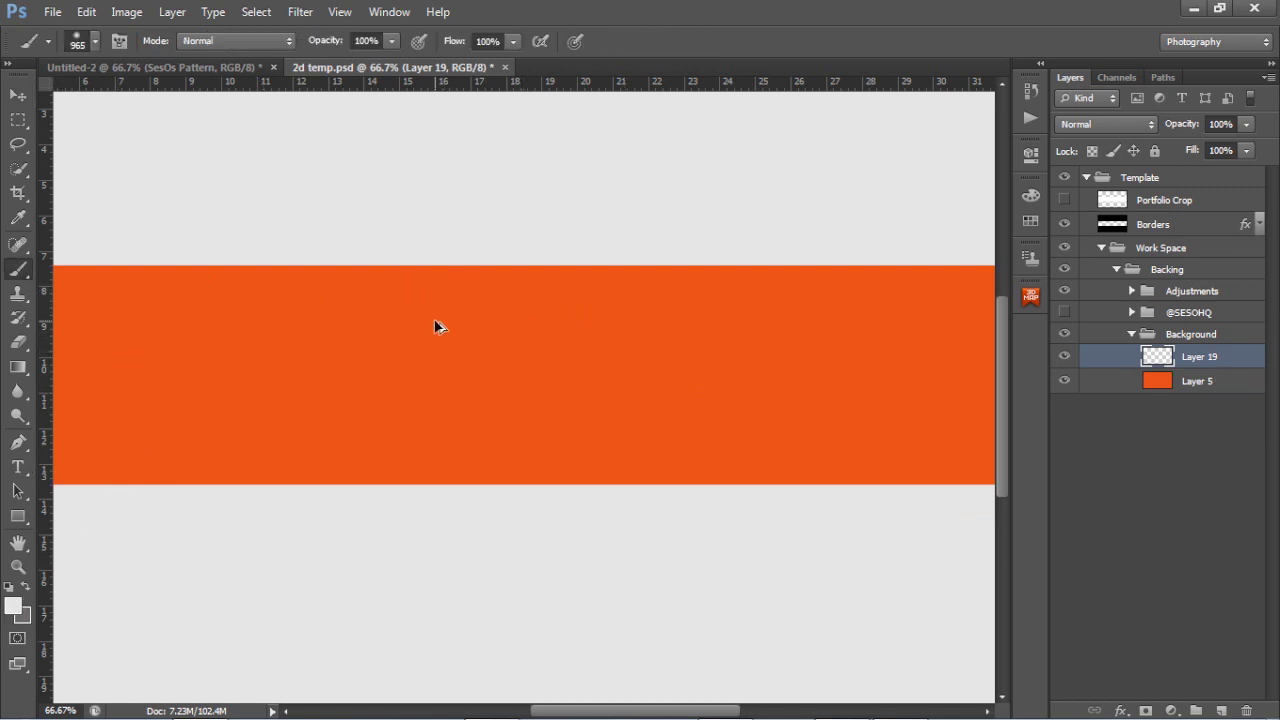
mouse_move(568, 419)
mouse_down()
mouse_move(477, 417)
mouse_move(486, 424)
mouse_up()
mouse_move(444, 344)
mouse_down()
mouse_move(540, 351)
mouse_move(334, 357)
mouse_move(531, 354)
mouse_move(430, 355)
mouse_up()
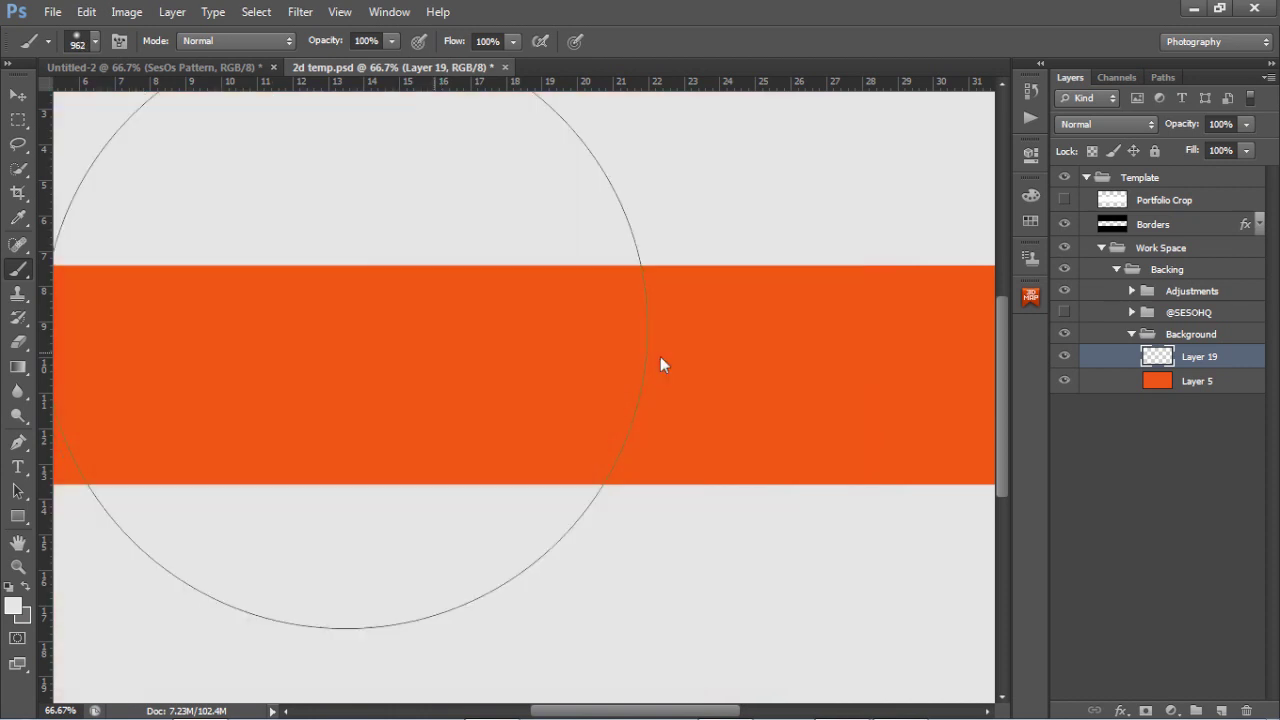
click(521, 361)
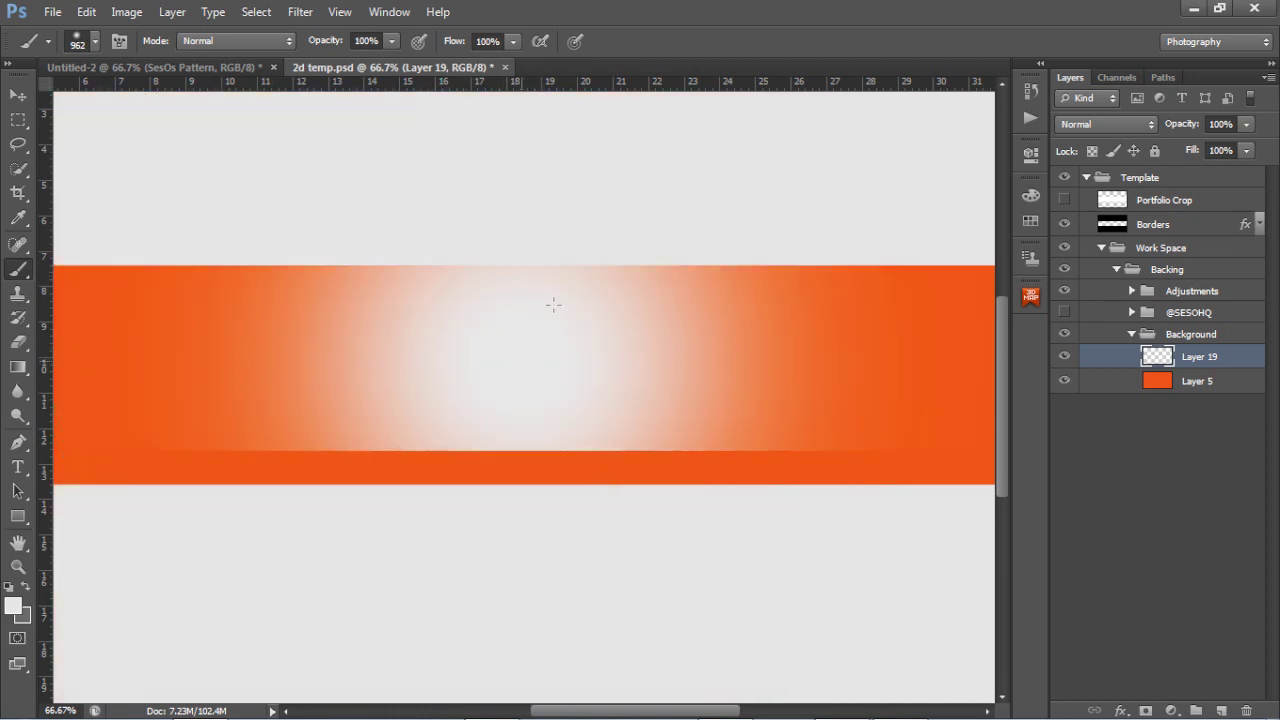
Apply the Add Noise filter to the light spot layer
click(298, 12)
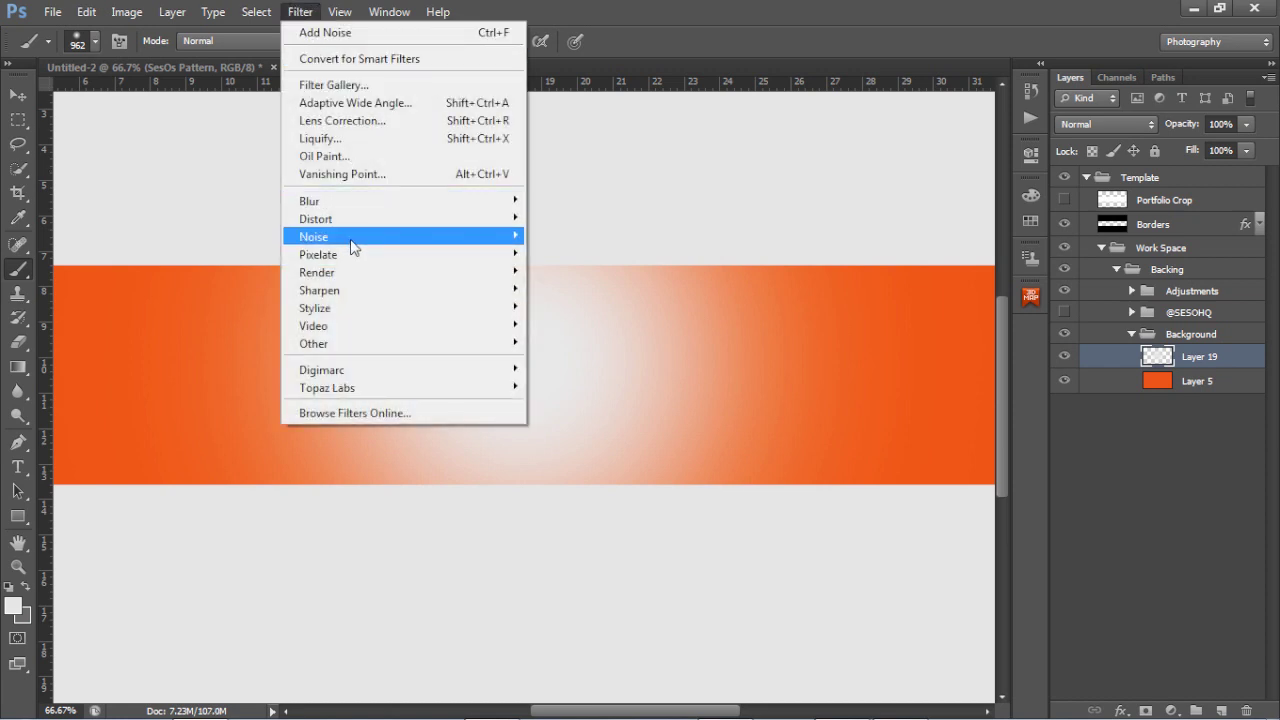
mouse_move(352, 241)
click(622, 234)
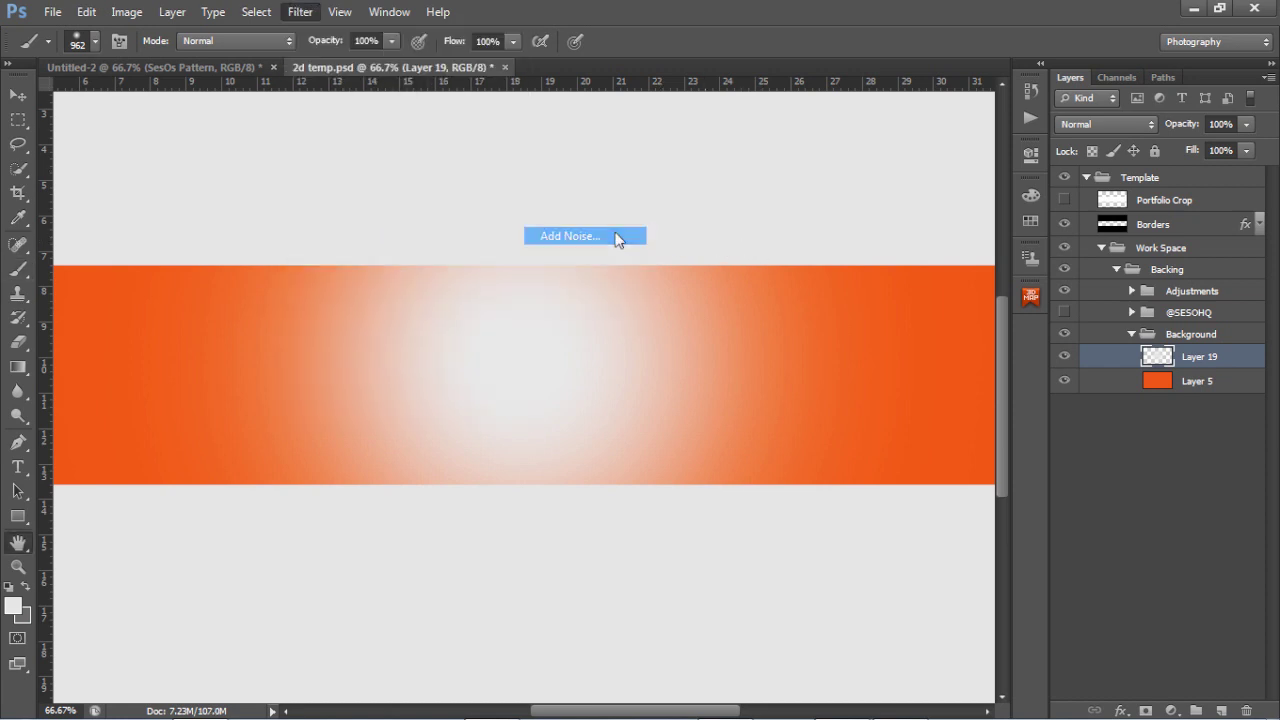
click(746, 138)
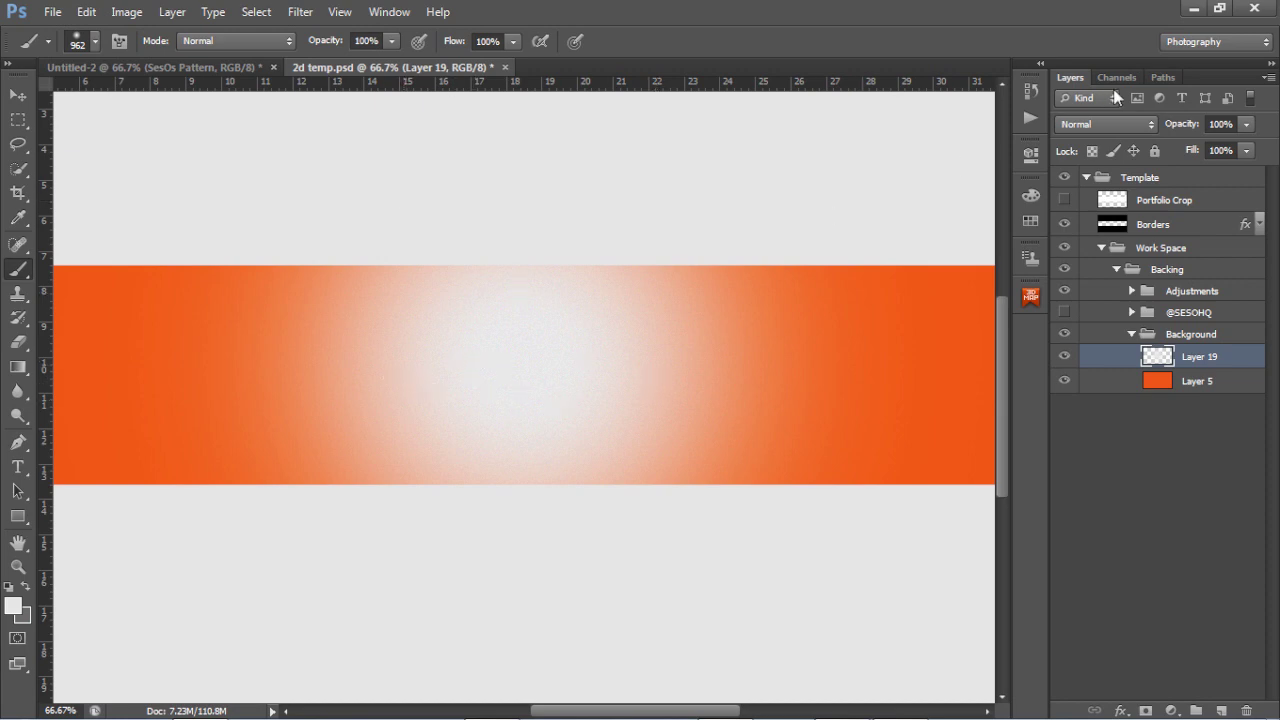
Set the light spot layer to Soft Light blending at 65% opacity
click(1092, 128)
click(1110, 381)
click(1200, 124)
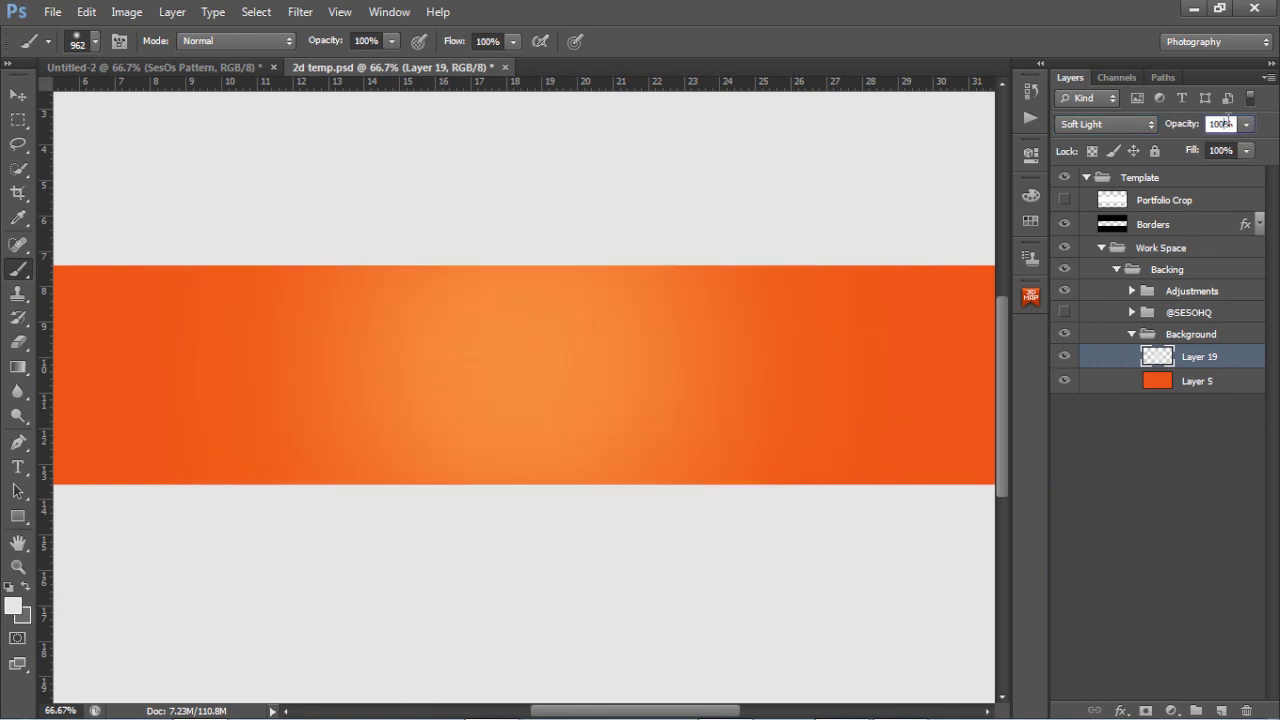
text(65)
key(Return)
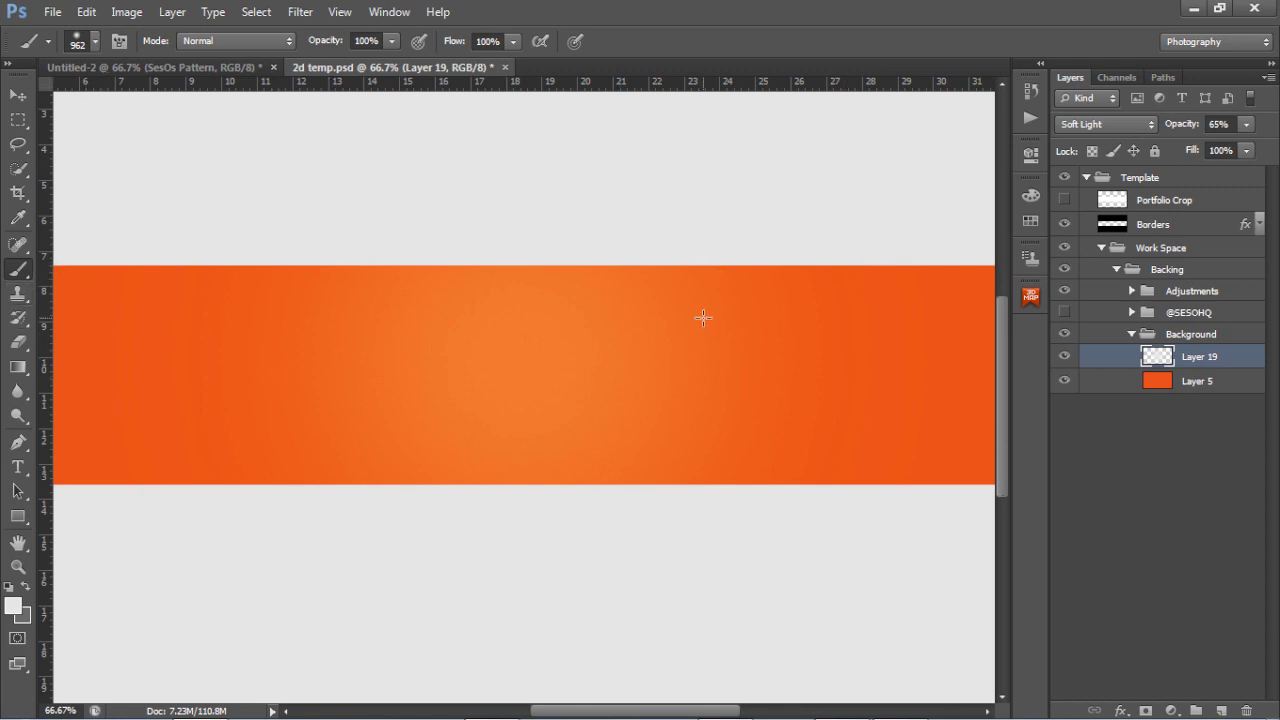
Copy the SesOs Pattern layer from Untitled-2 into 2d temp.psd and position it to span the banner's height
click(155, 66)
click(20, 95)
drag(491, 291, 517, 289)
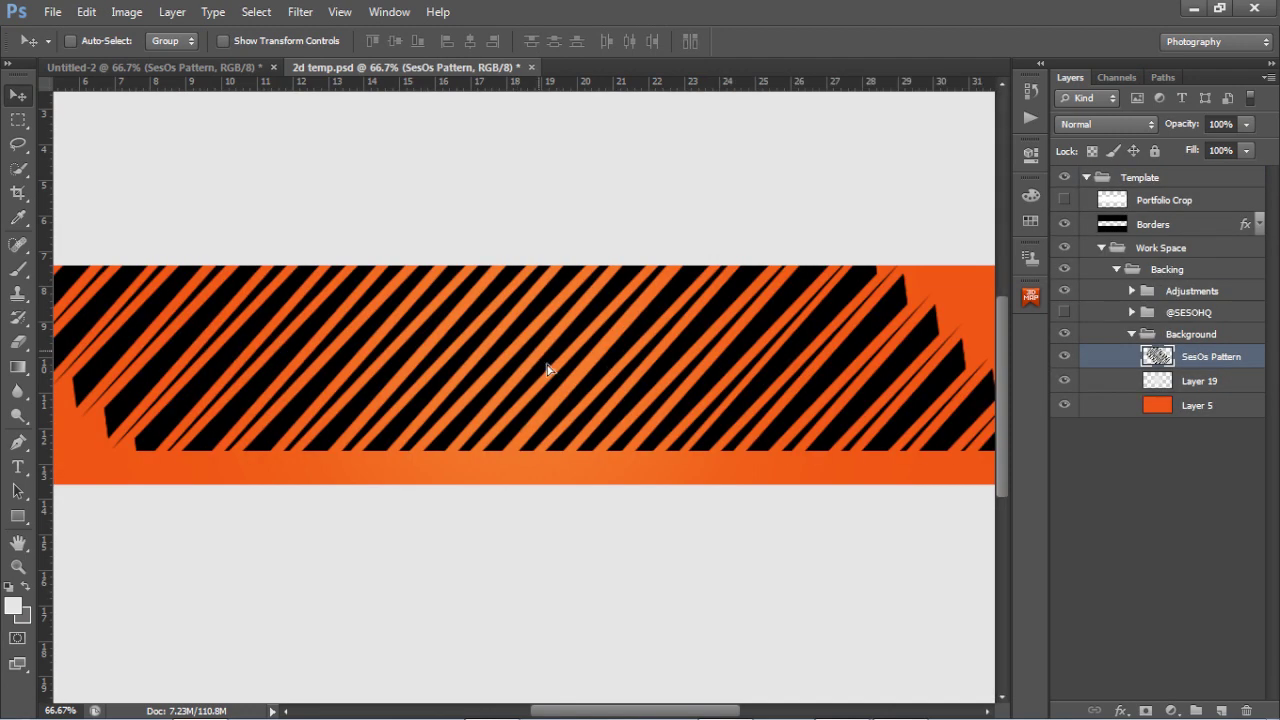
drag(545, 361, 551, 364)
drag(740, 238, 752, 240)
Set the SesOs Pattern layer's blend mode to Soft Light and fine-tune its position over the banner
click(1105, 124)
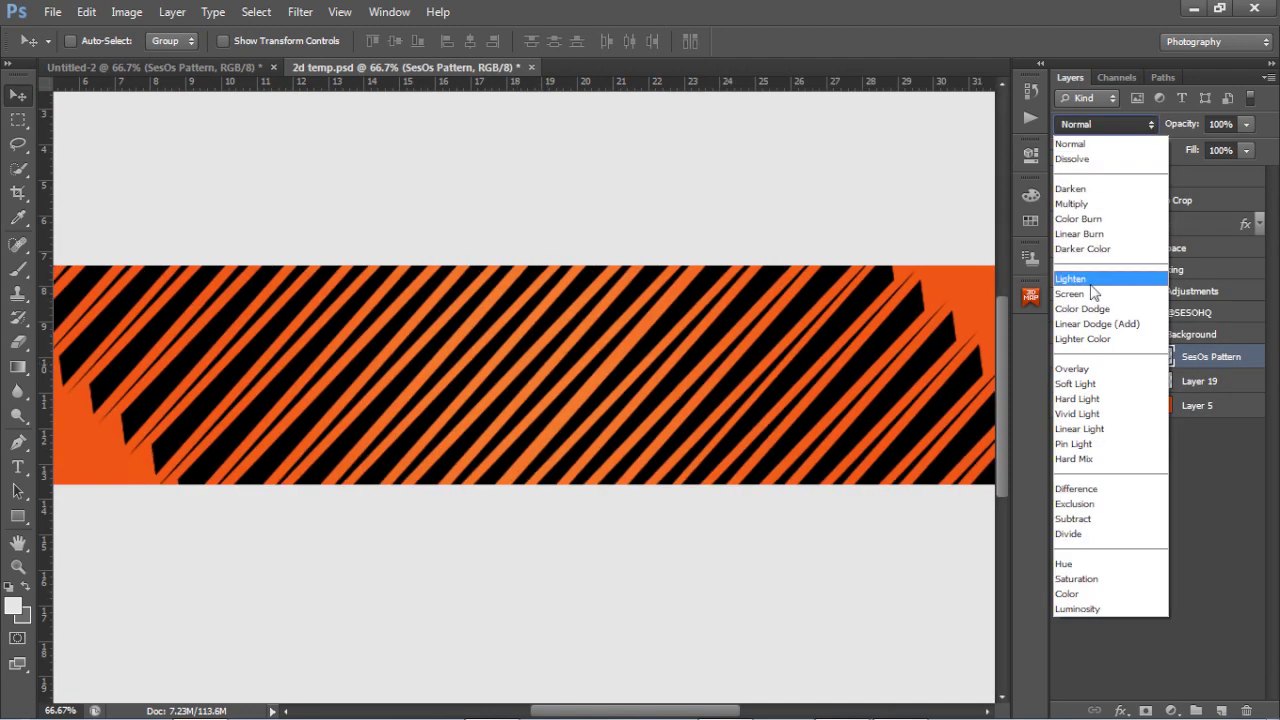
click(1090, 374)
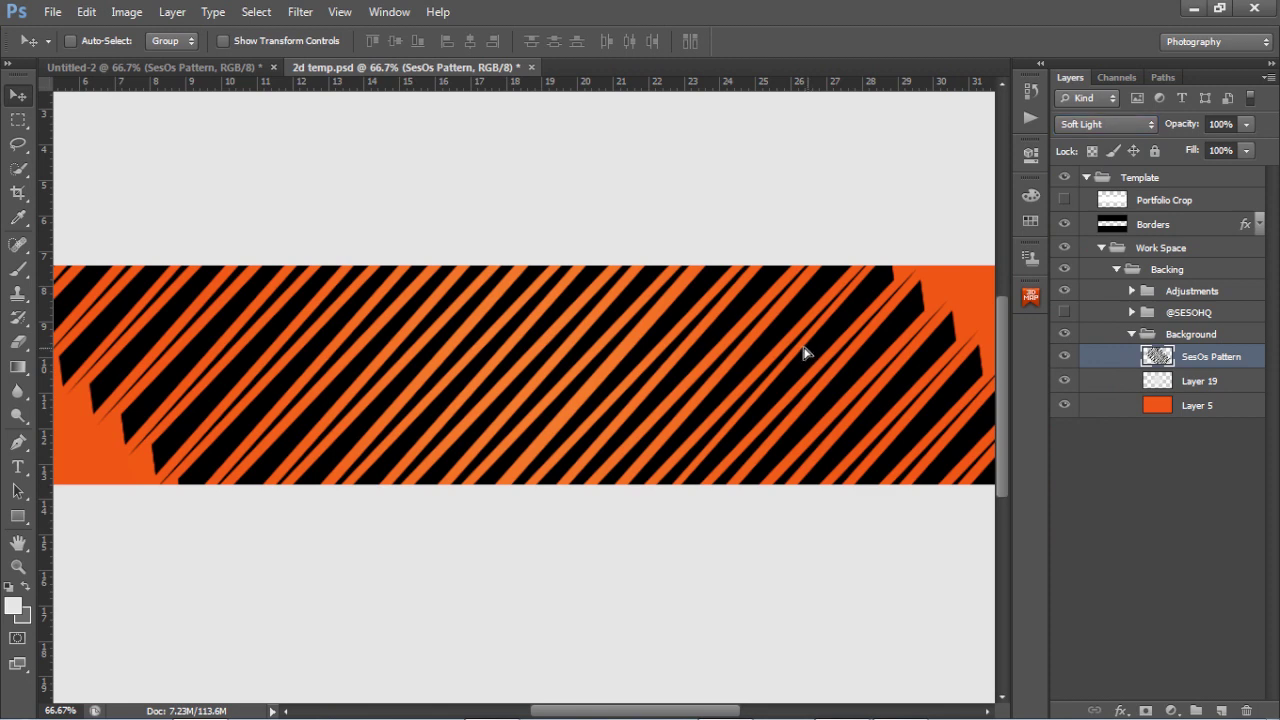
drag(805, 351, 1005, 323)
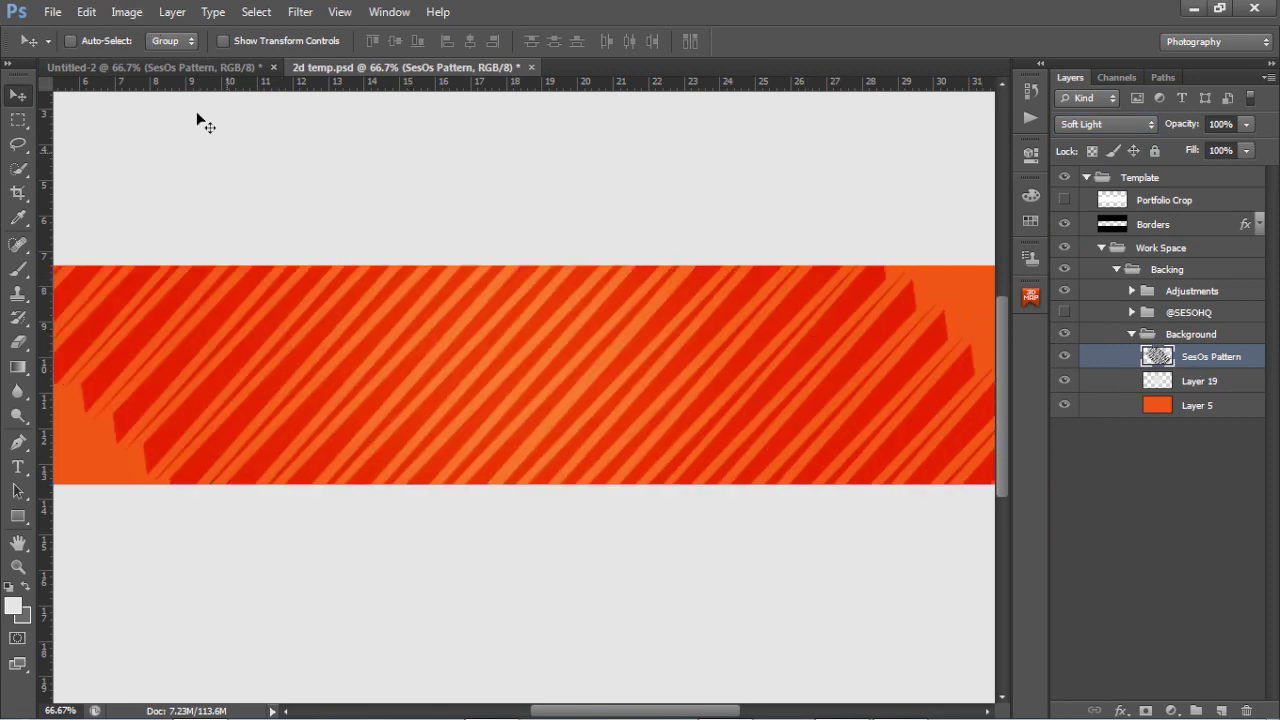
click(86, 12)
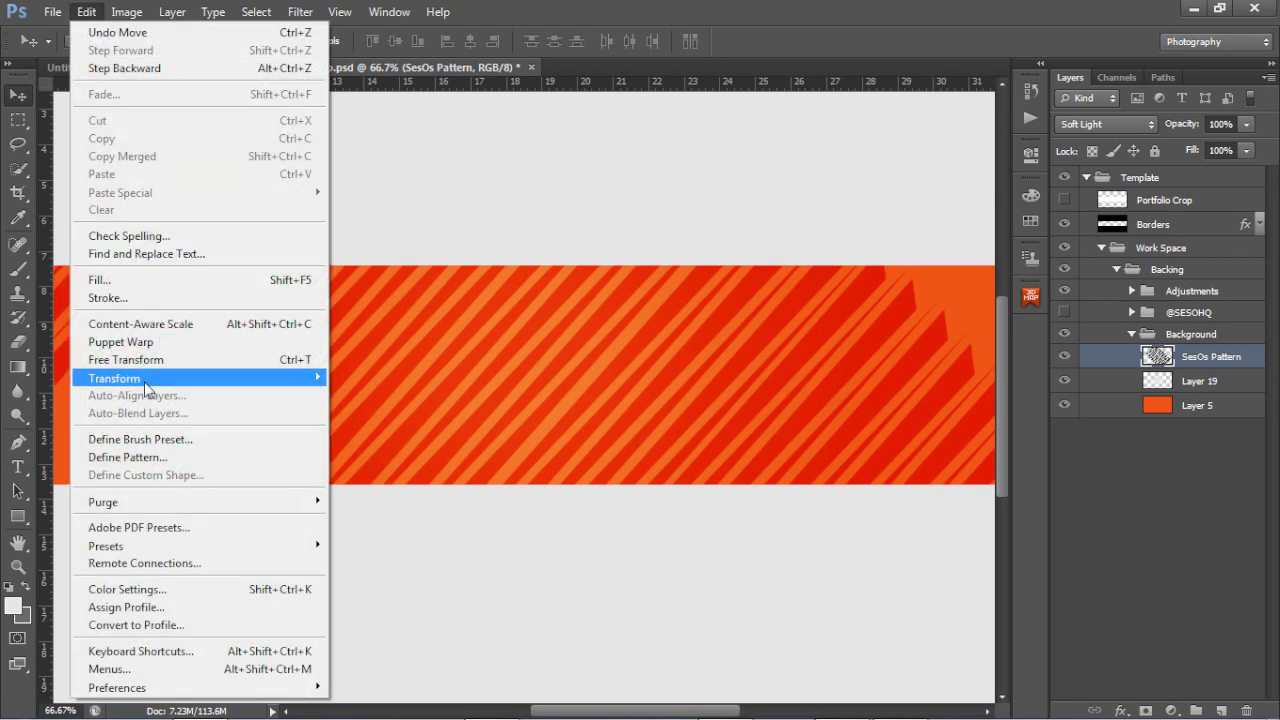
click(130, 457)
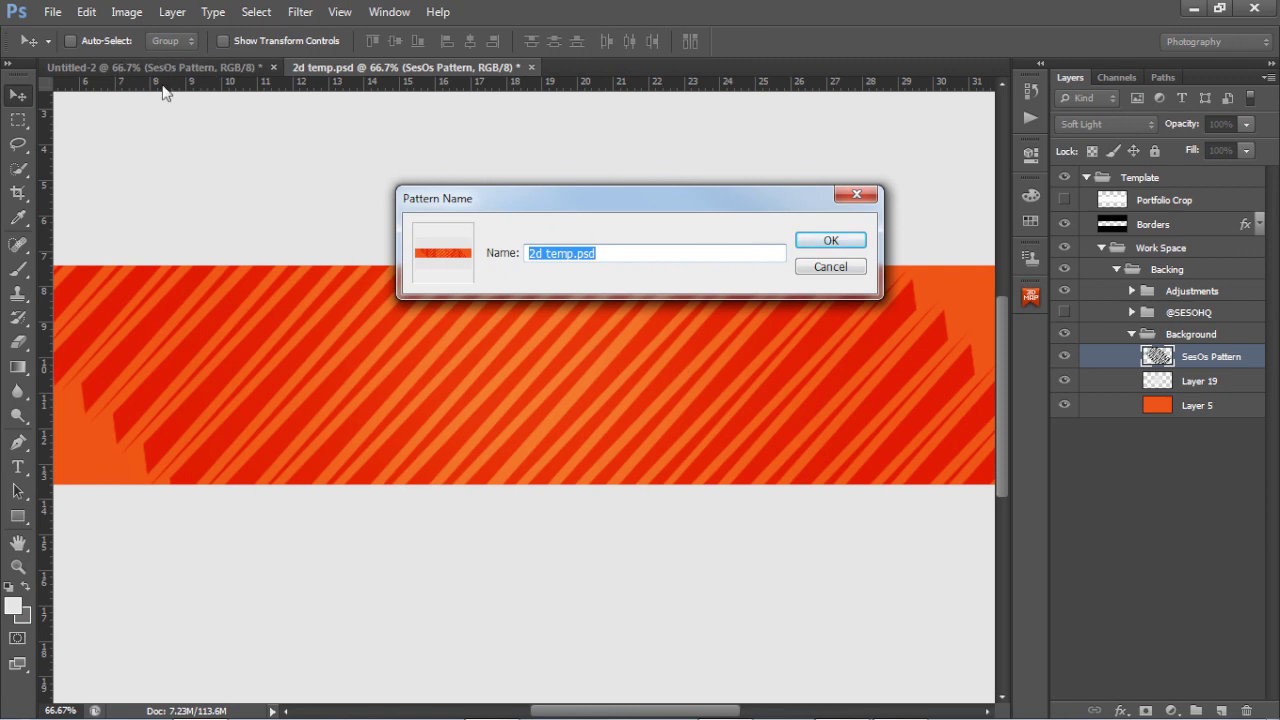
click(834, 266)
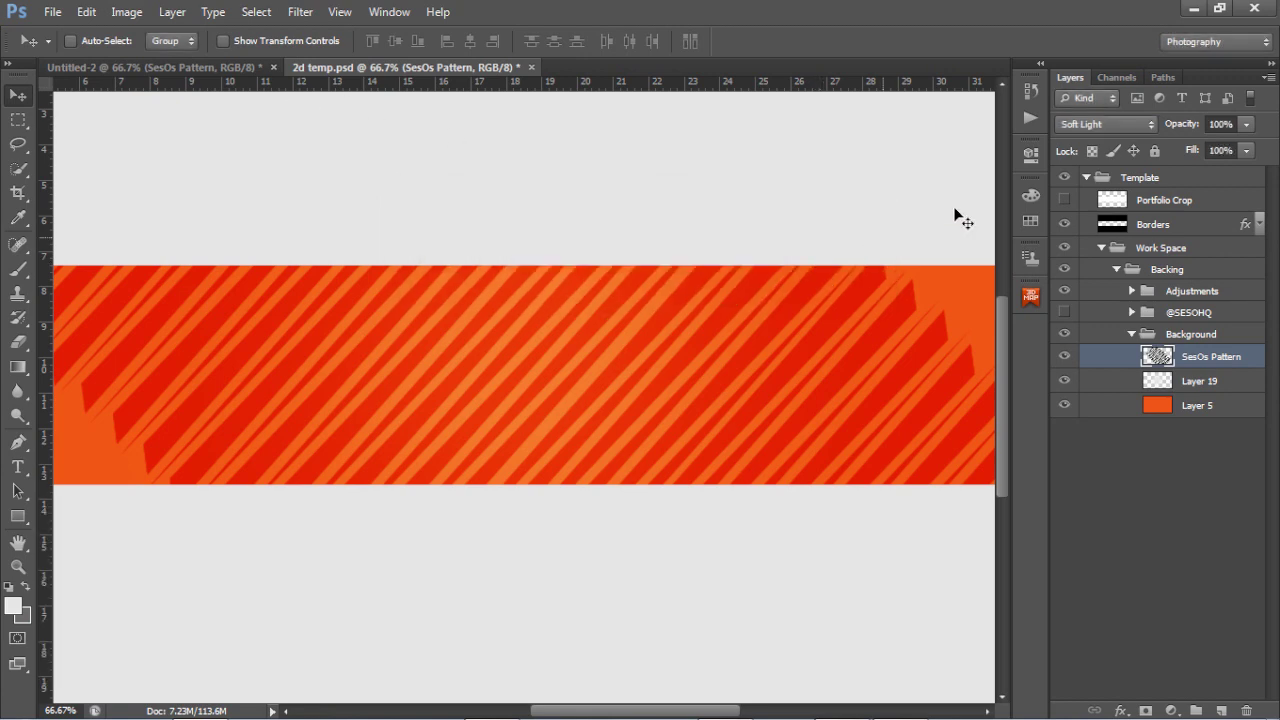
Lower the SesOs Pattern layer's opacity to 9%
click(1184, 124)
text(9)
key(Return)
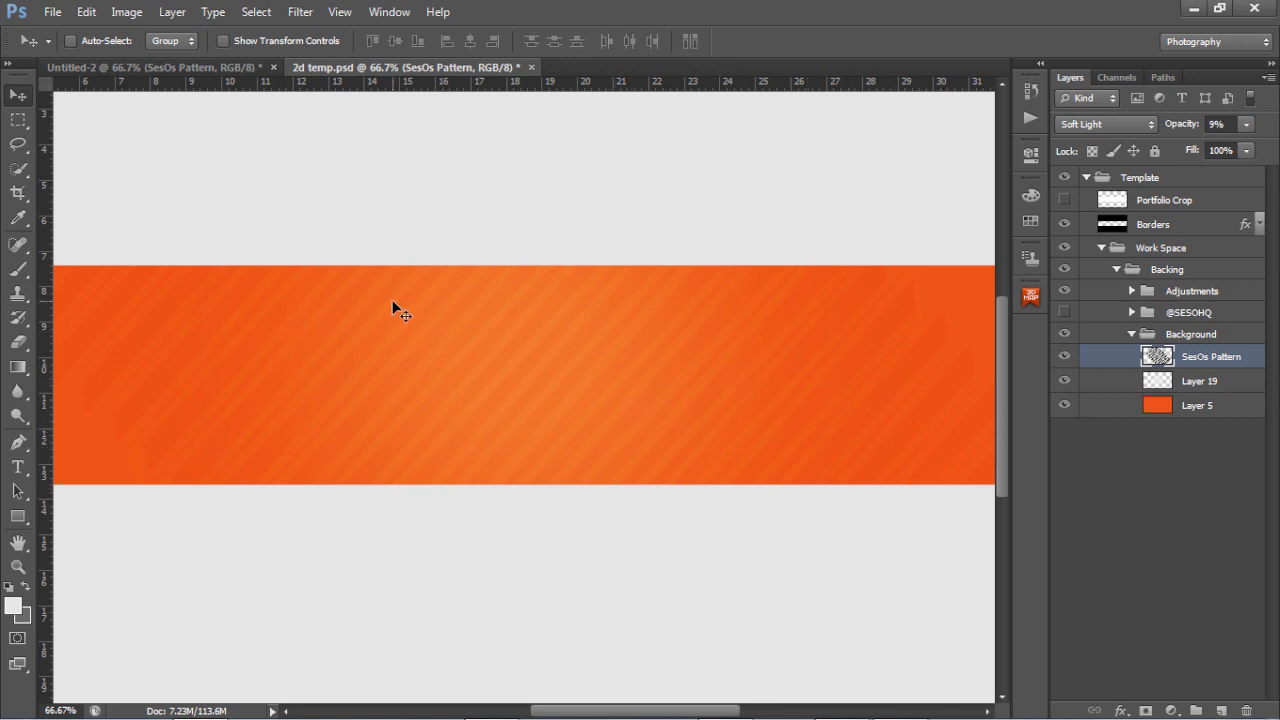
Add the text "EXMAPLE" to the banner in TYPOGRAPH PRO ExtraBold at 48 pt with tracking 0
key(t)
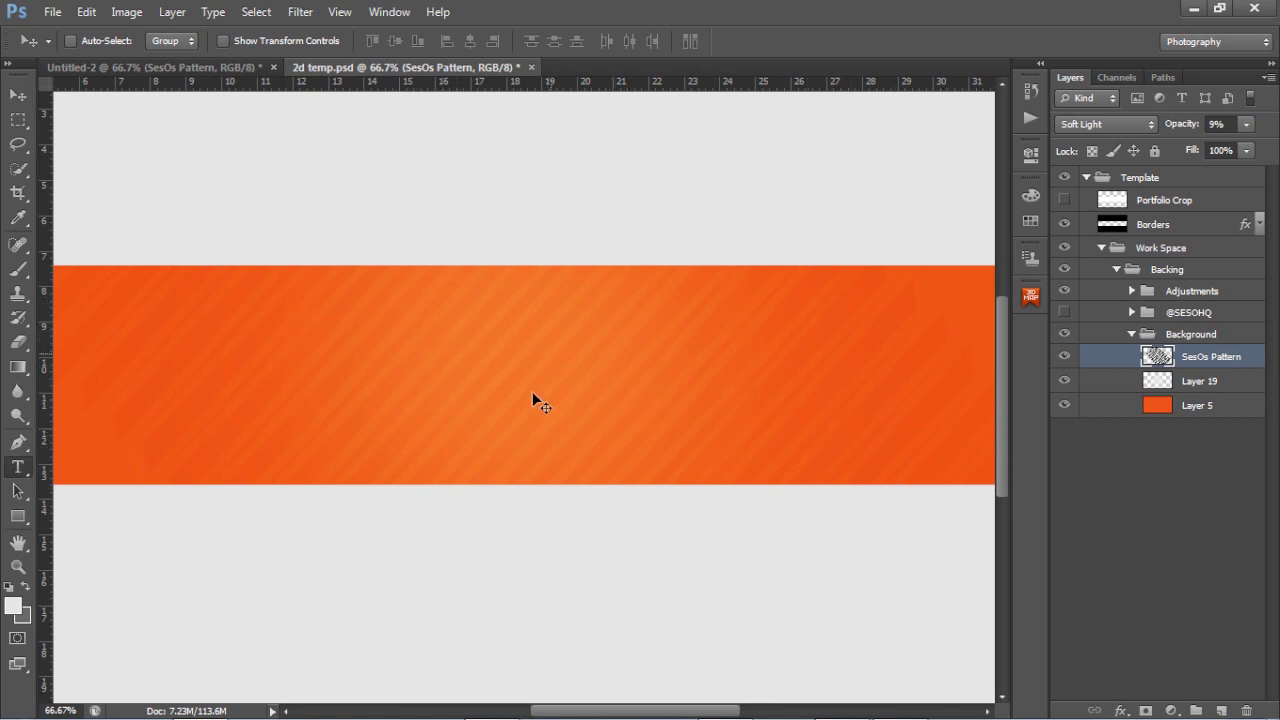
click(517, 372)
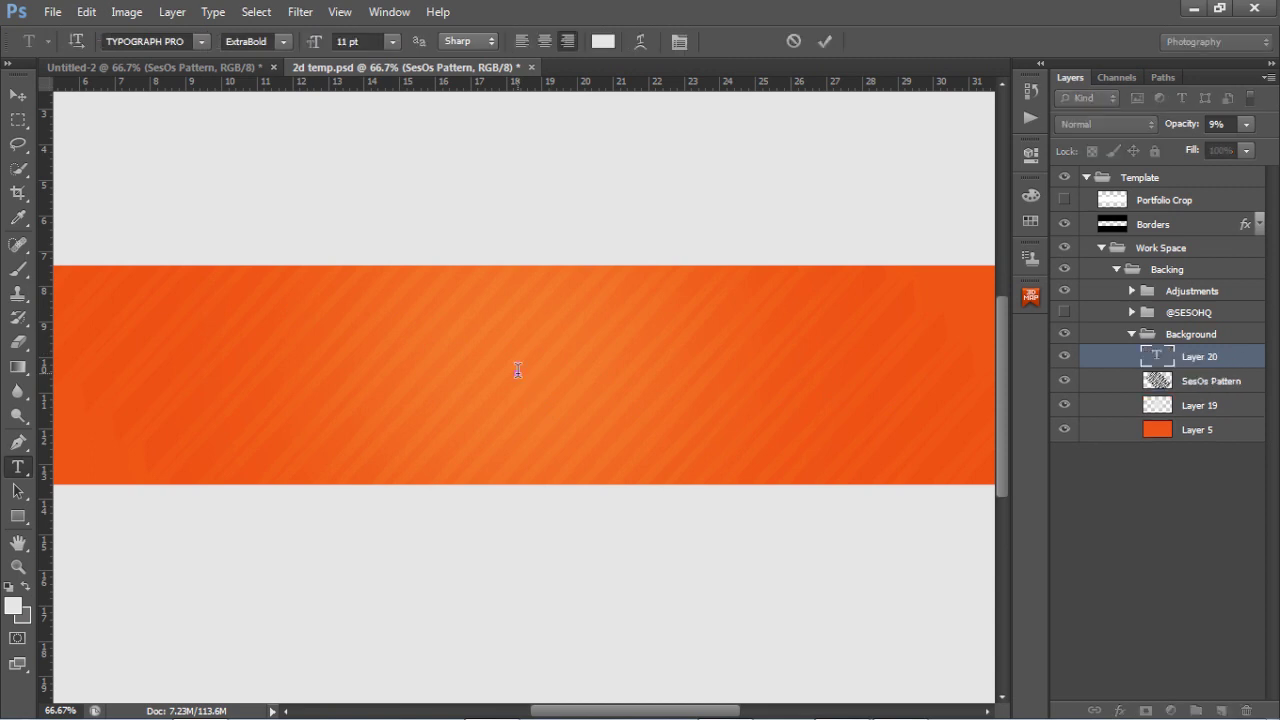
key(ctrl+t)
double_click(203, 171)
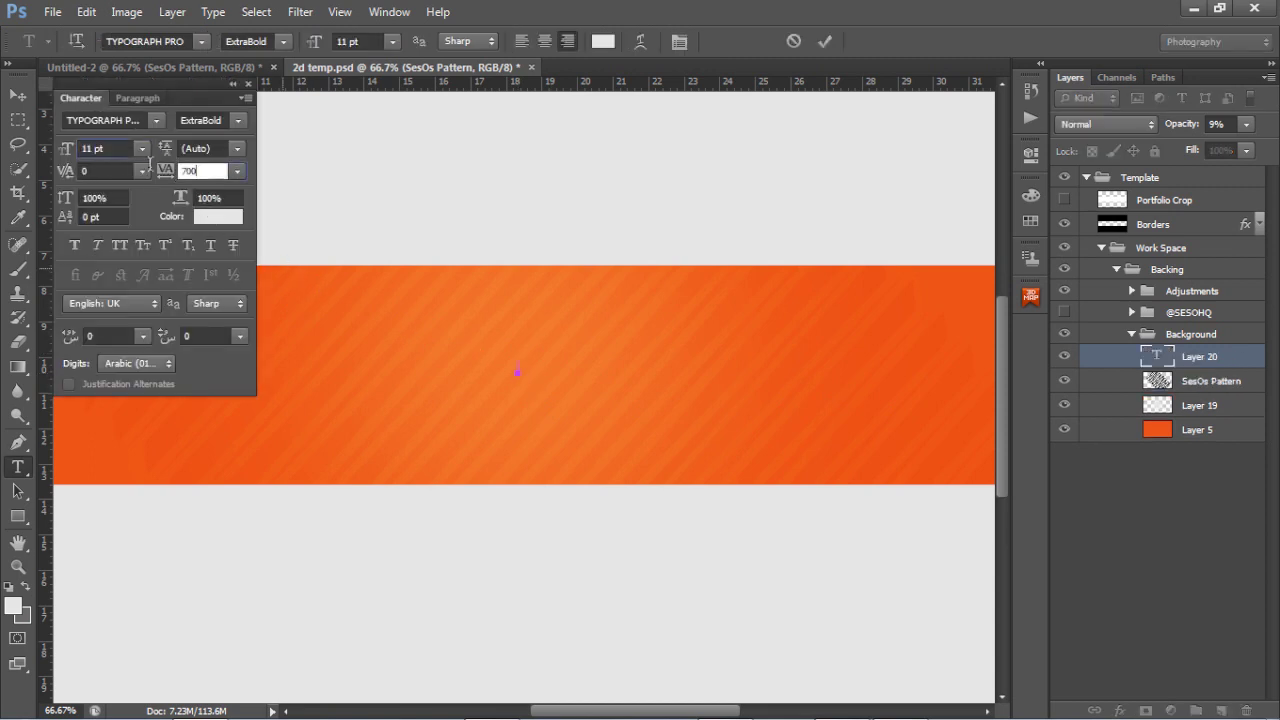
text(0)
click(250, 84)
click(392, 41)
click(370, 320)
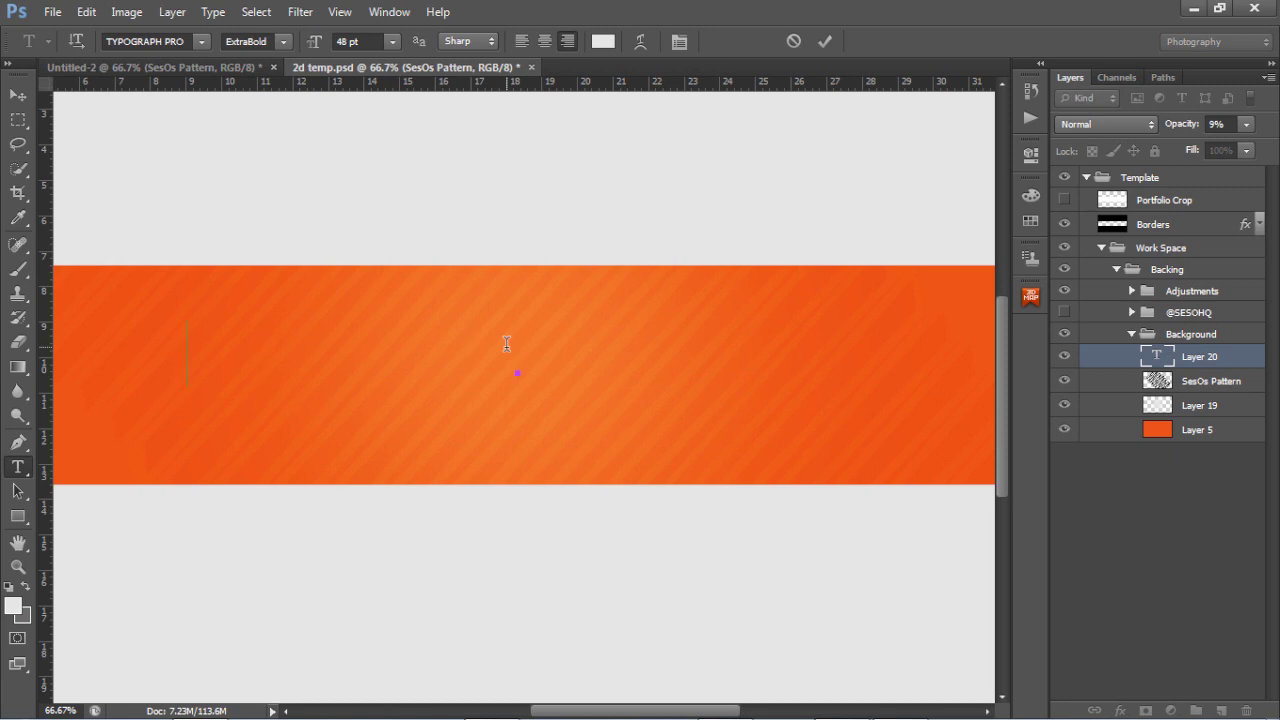
text(EXMAPLE)
click(824, 42)
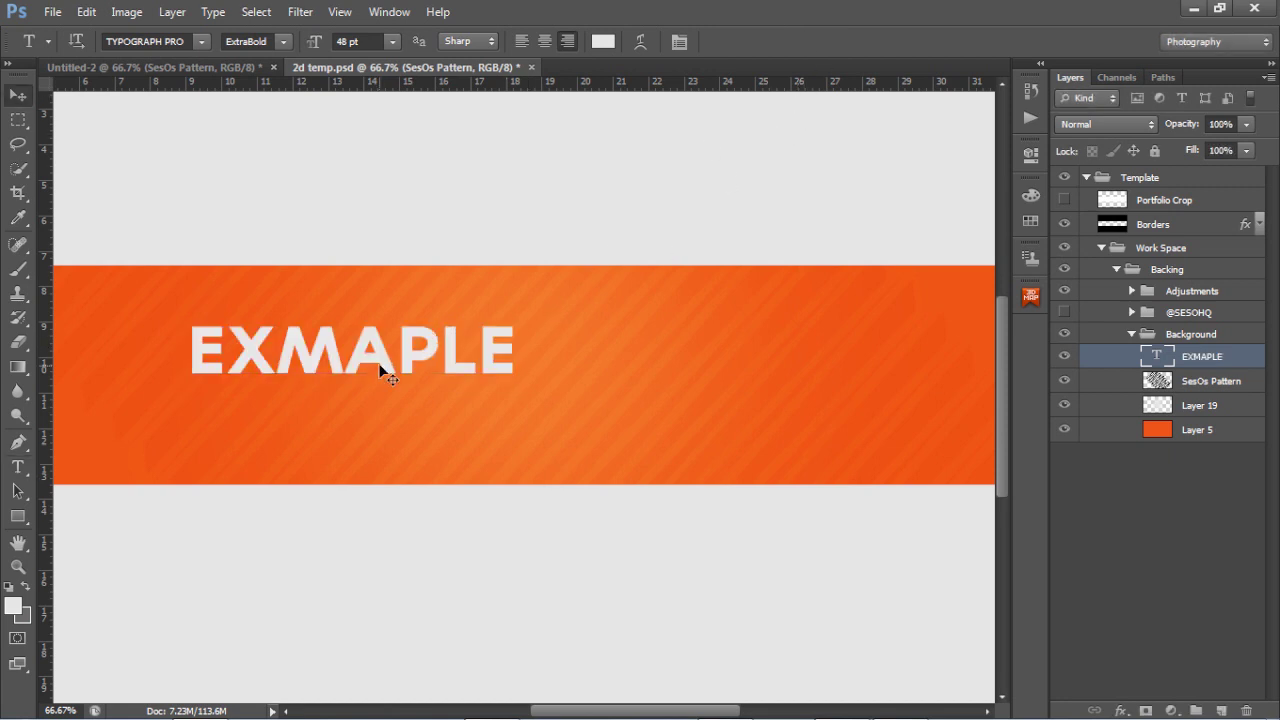
Move the EXMAPLE text to the centre of the banner and nudge it into place
key(v)
drag(382, 370, 543, 376)
key(Left)
key(Left)
key(Right)
key(Right)
key(Down)
key(Down)
key(Down)
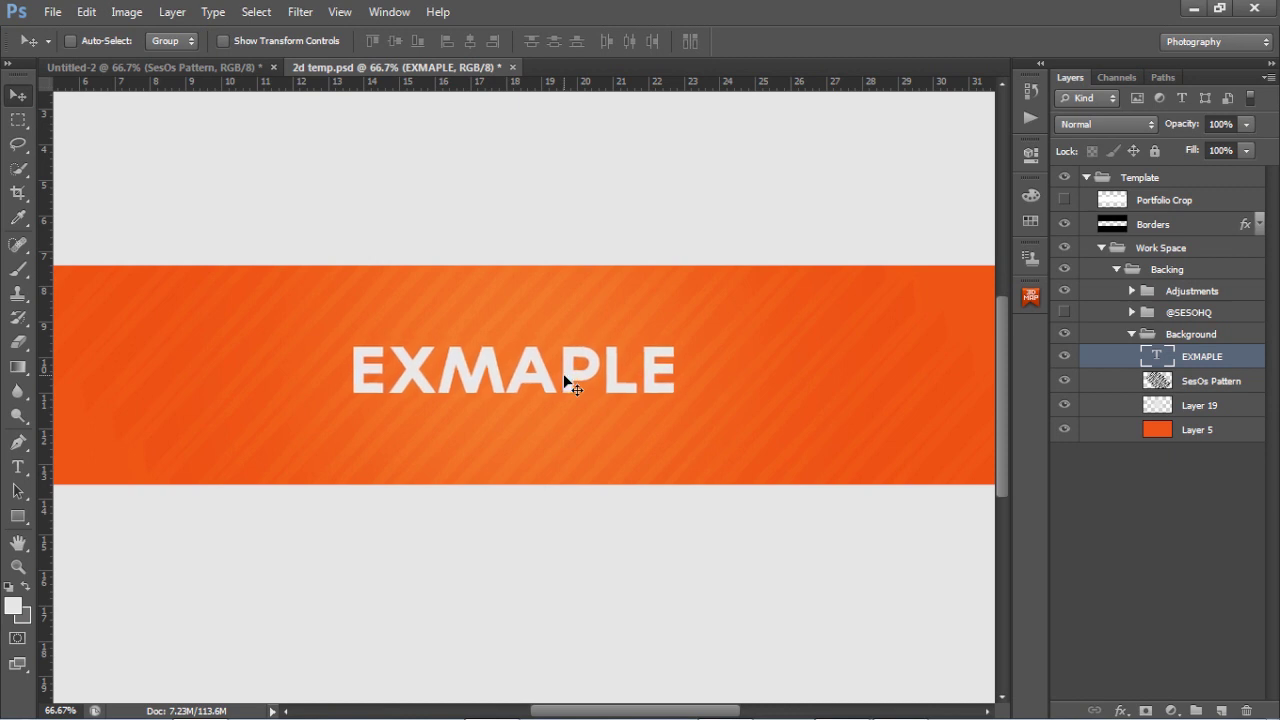
Duplicate the EXMAPLE text just below the original and change the copy to read "HOME OF EXMAPLE"
drag(564, 371, 556, 436)
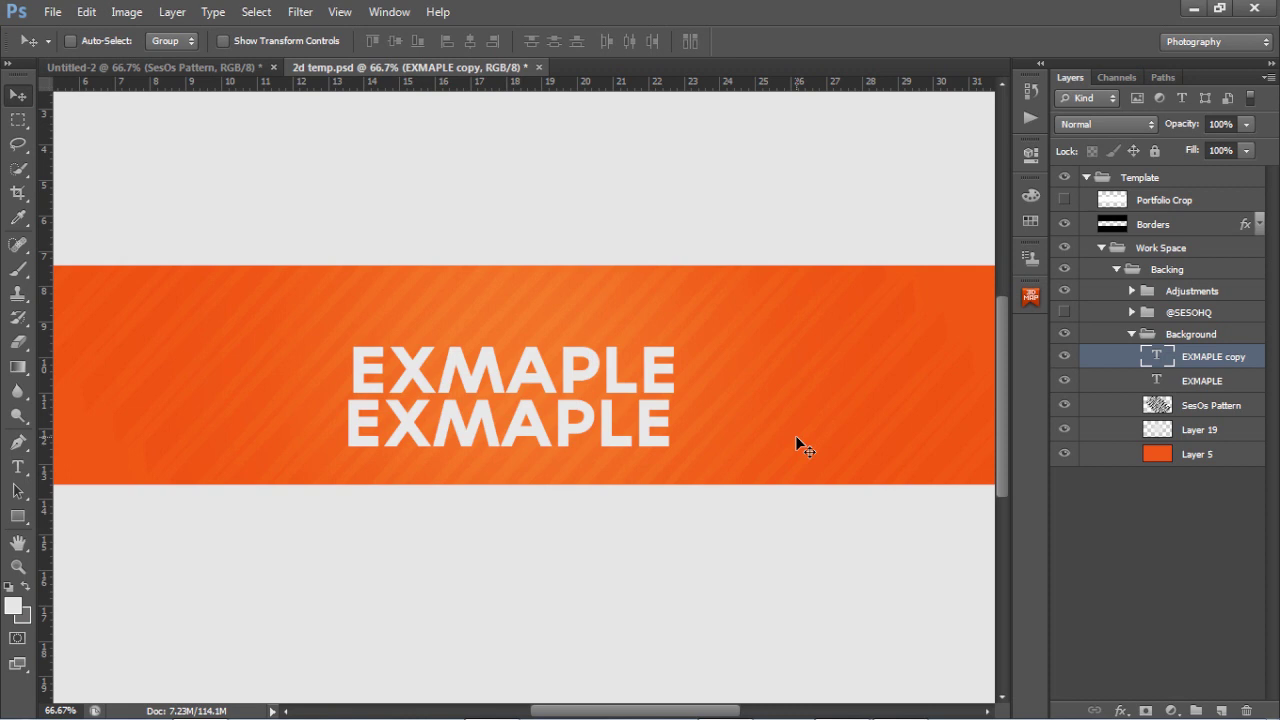
key(t)
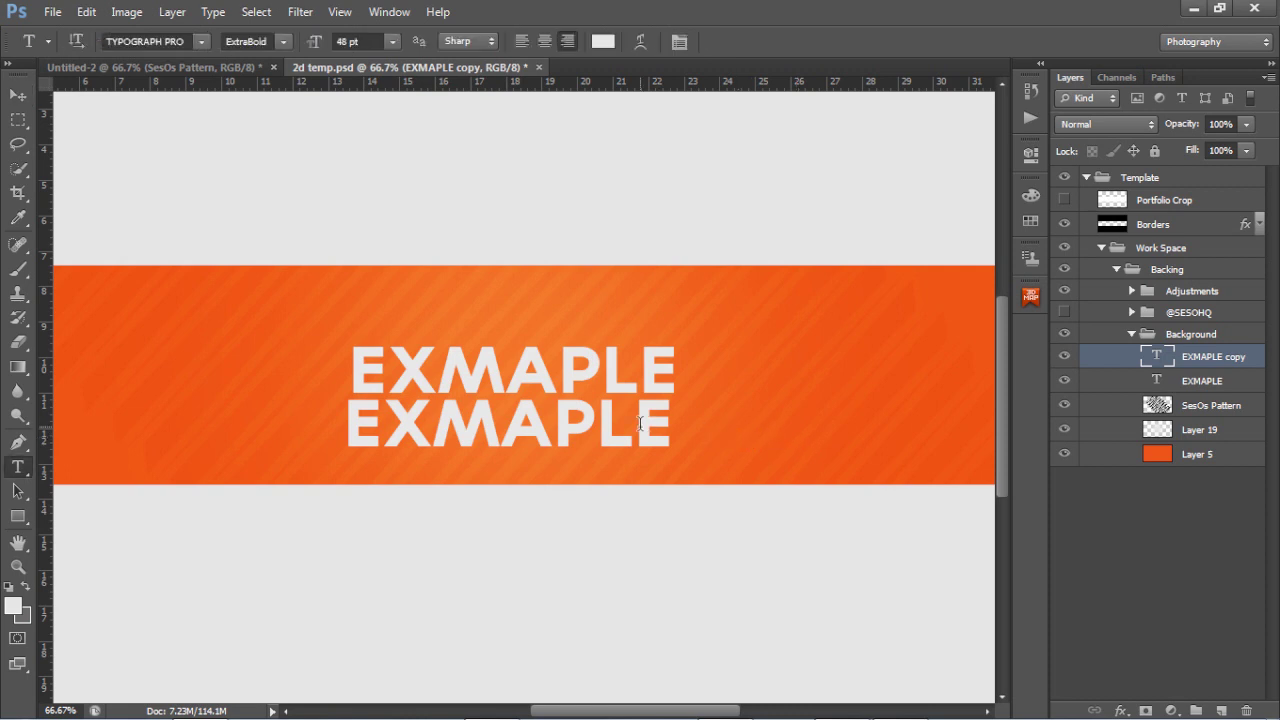
click(640, 423)
key(ctrl+a)
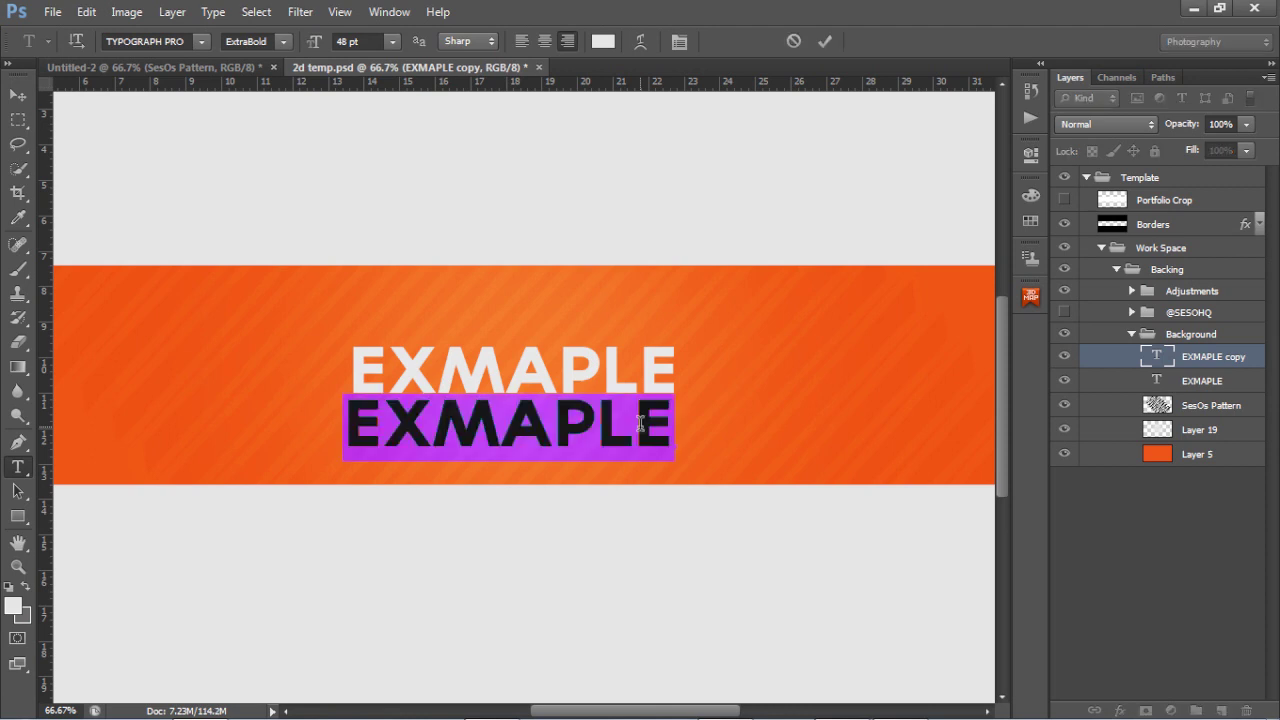
key(Left)
key(Right)
key(Right)
key(Right)
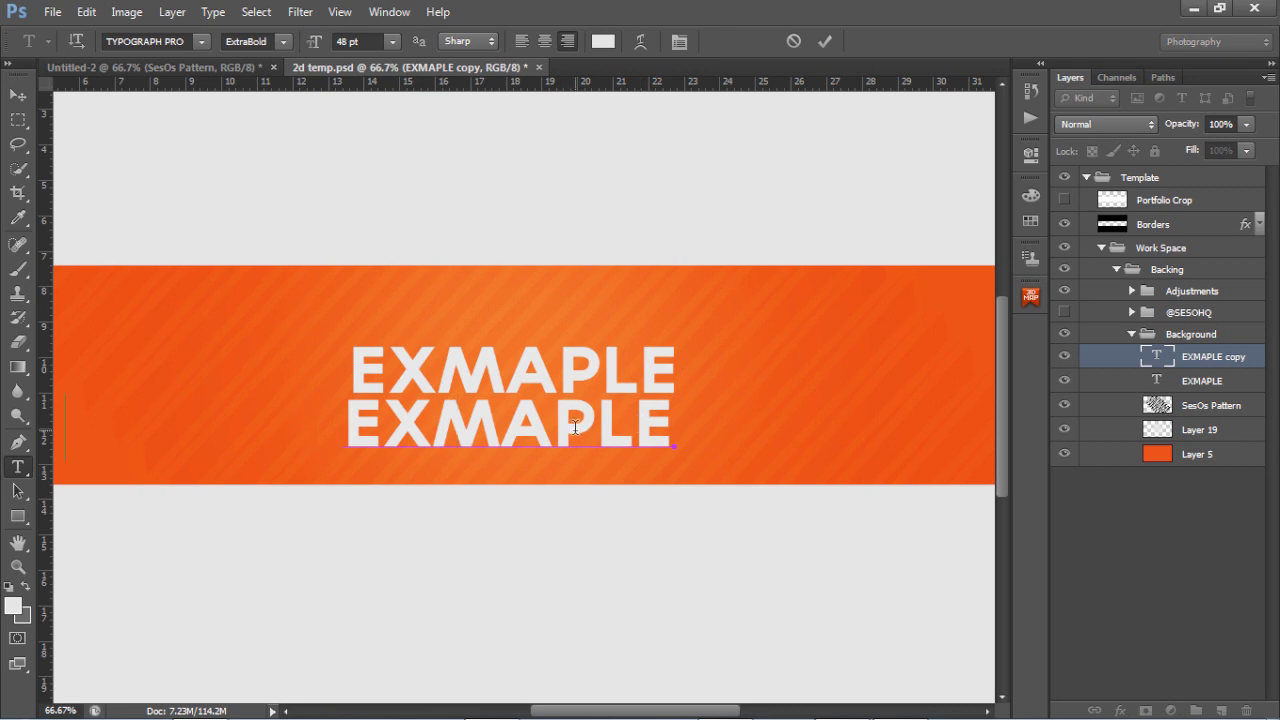
text(HOME OF)
Set the whole HOME OF EXMAPLE text to 11 pt in the SemiBold style
key(ctrl+a)
click(392, 41)
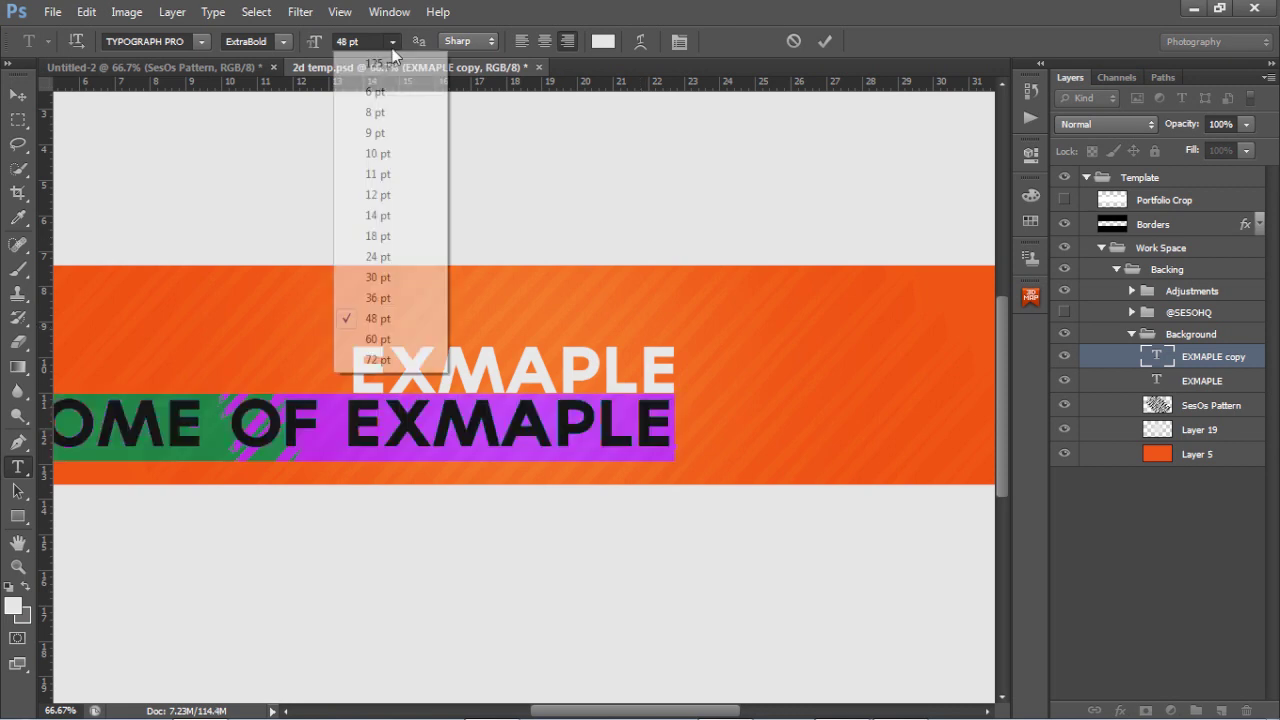
click(372, 174)
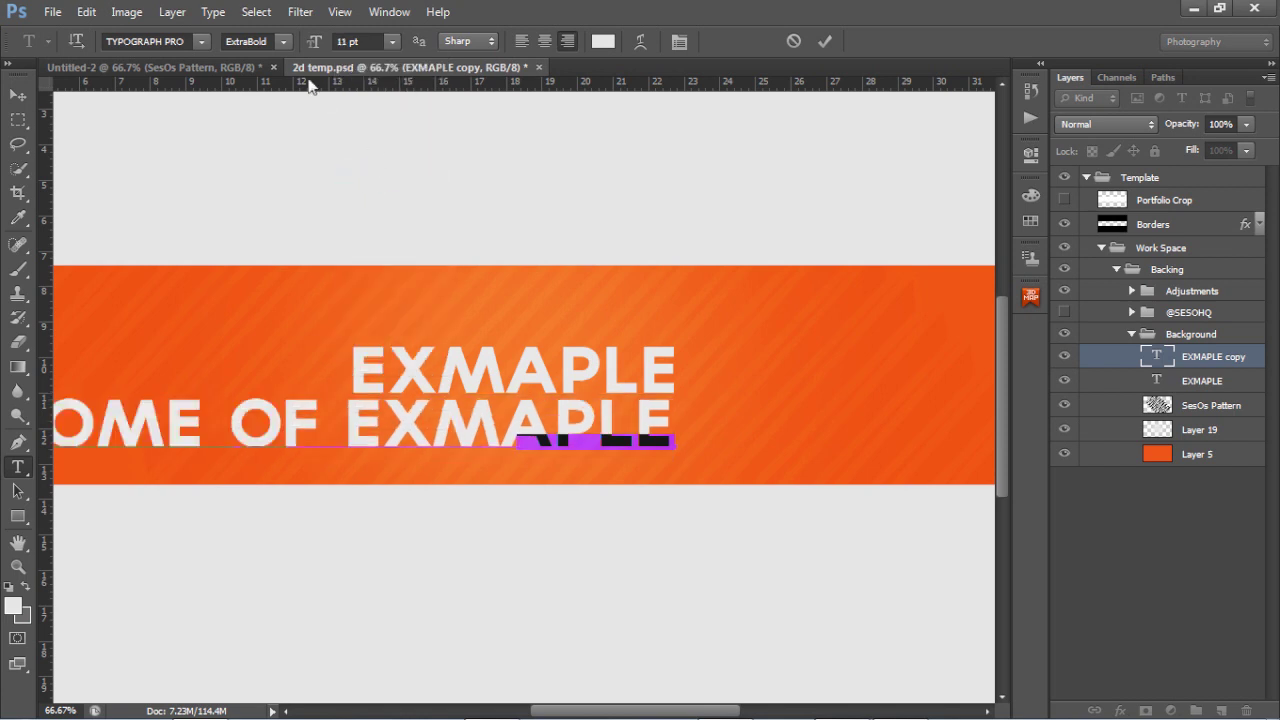
click(281, 44)
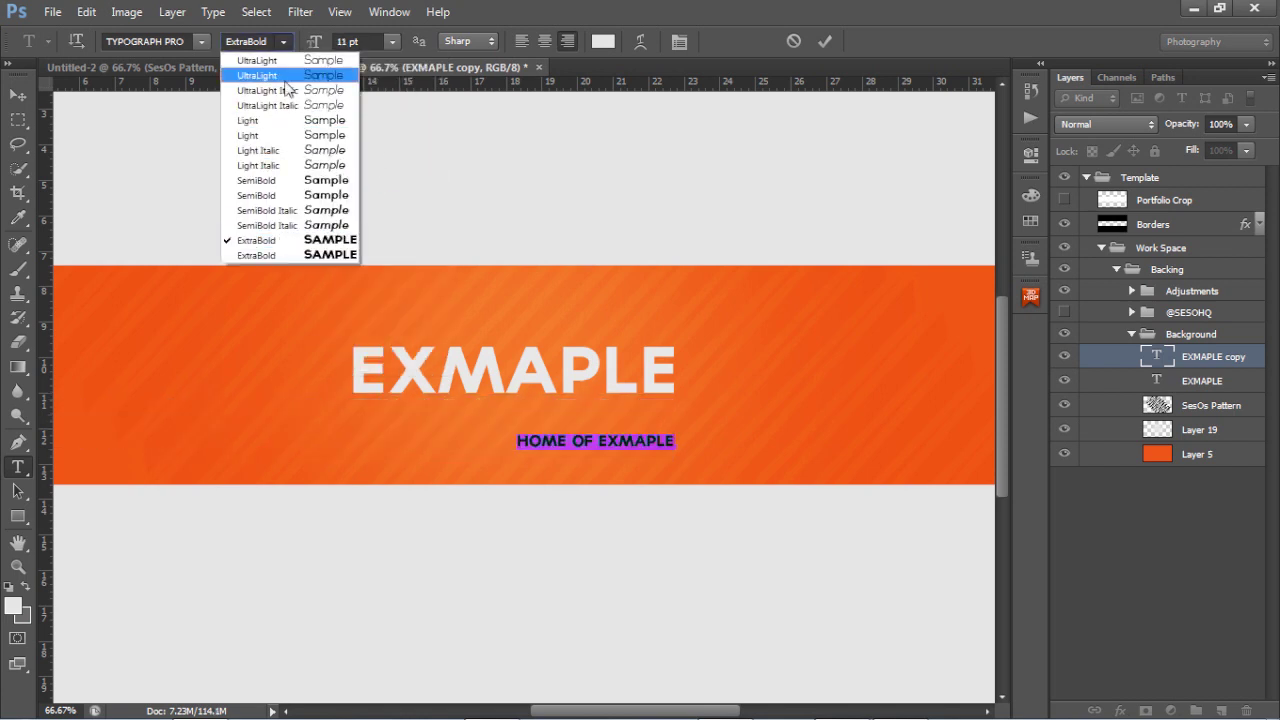
click(257, 179)
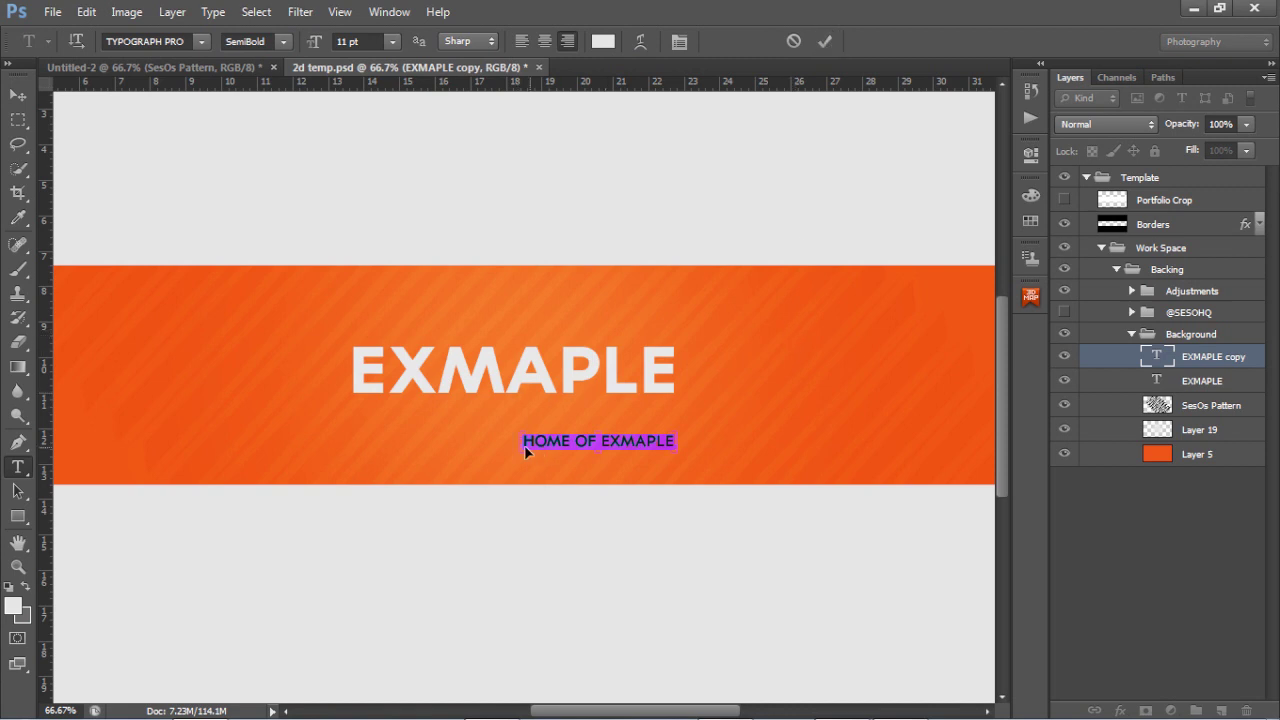
Increase the tracking of the HOME OF EXMAPLE subtitle until it spans nearly the title's width, and commit the text
key(ctrl+t)
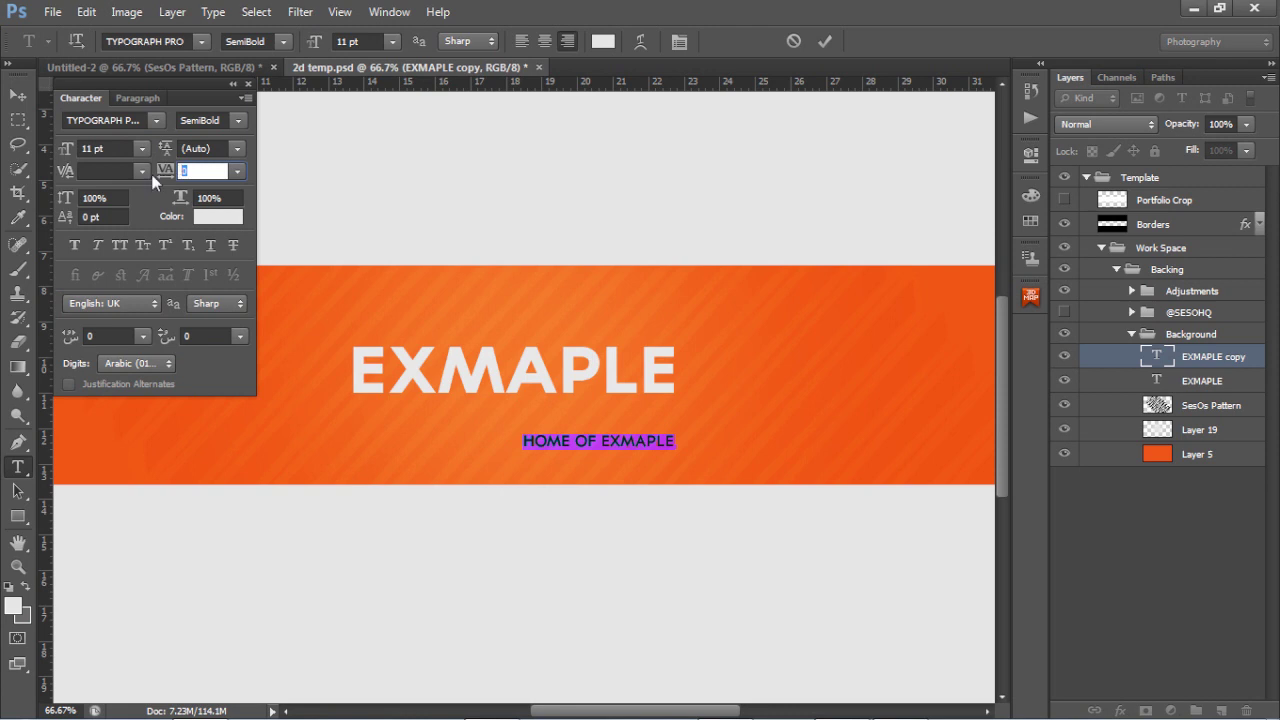
mouse_move(166, 172)
mouse_down()
mouse_move(192, 175)
mouse_move(168, 173)
mouse_move(178, 176)
mouse_up()
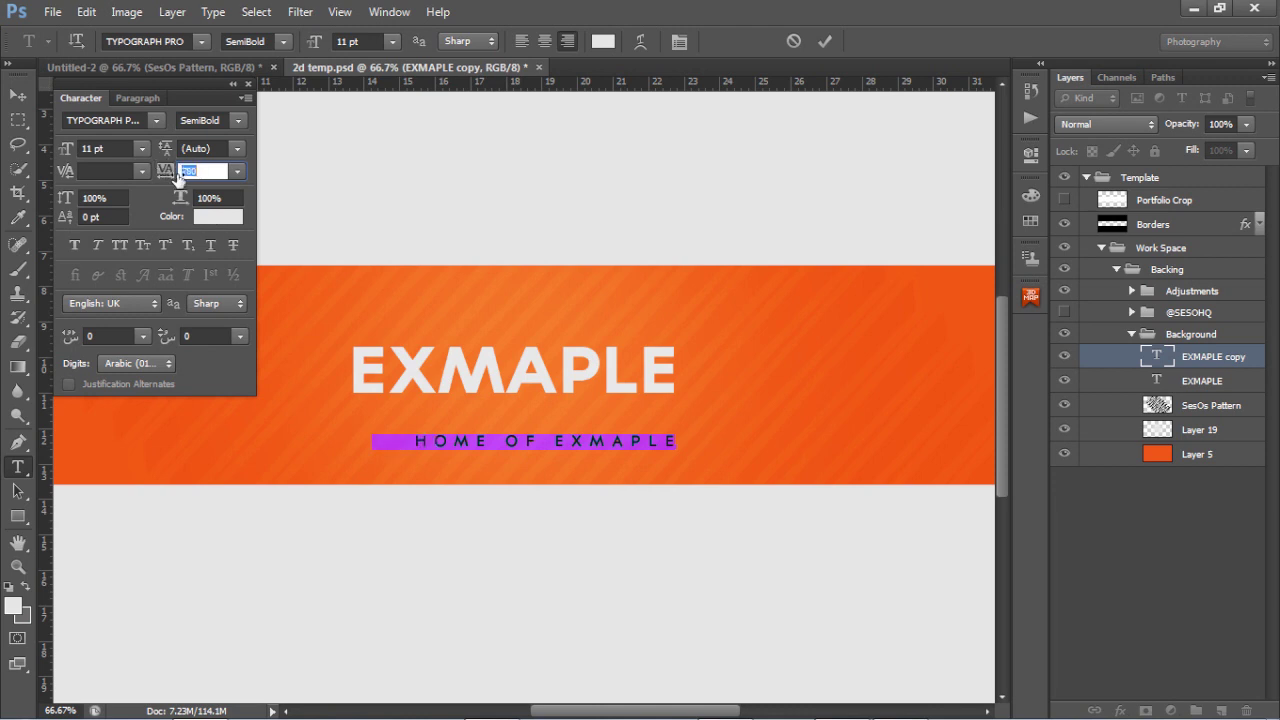
click(251, 84)
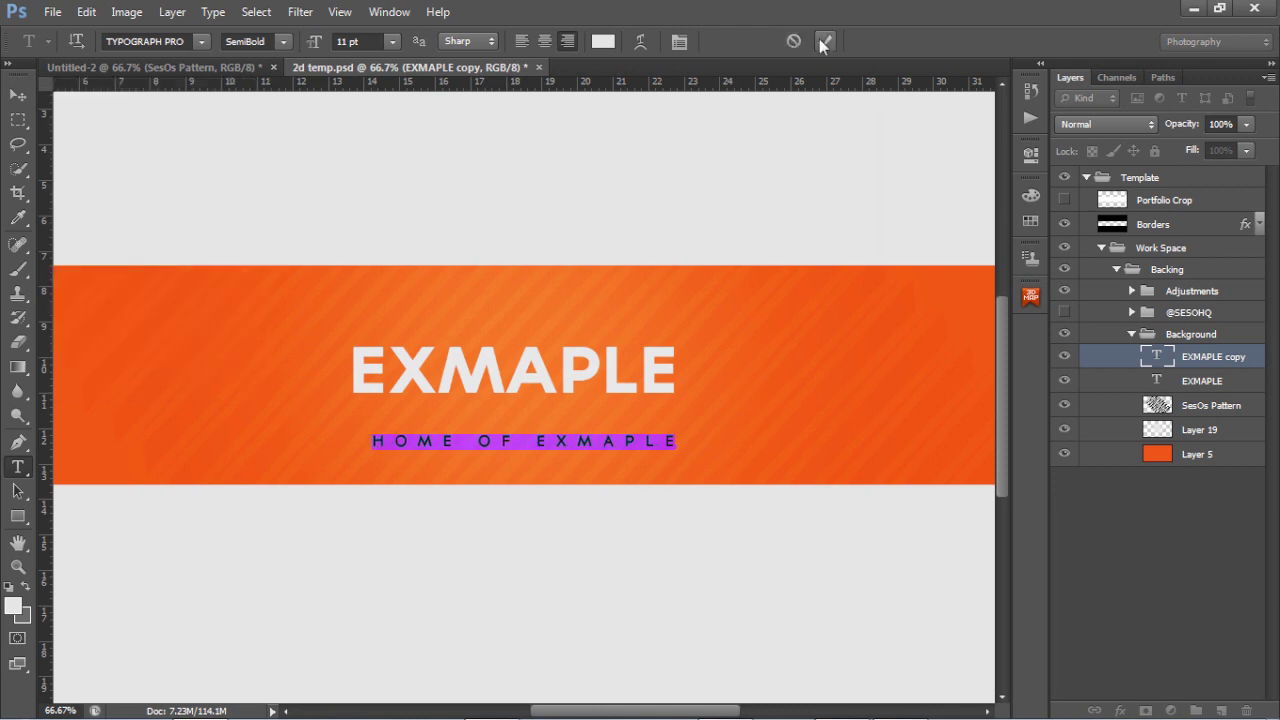
click(821, 41)
Move the HOME OF EXMAPLE subtitle up directly beneath the EXMAPLE title and nudge it slightly left
key(v)
drag(501, 421, 503, 415)
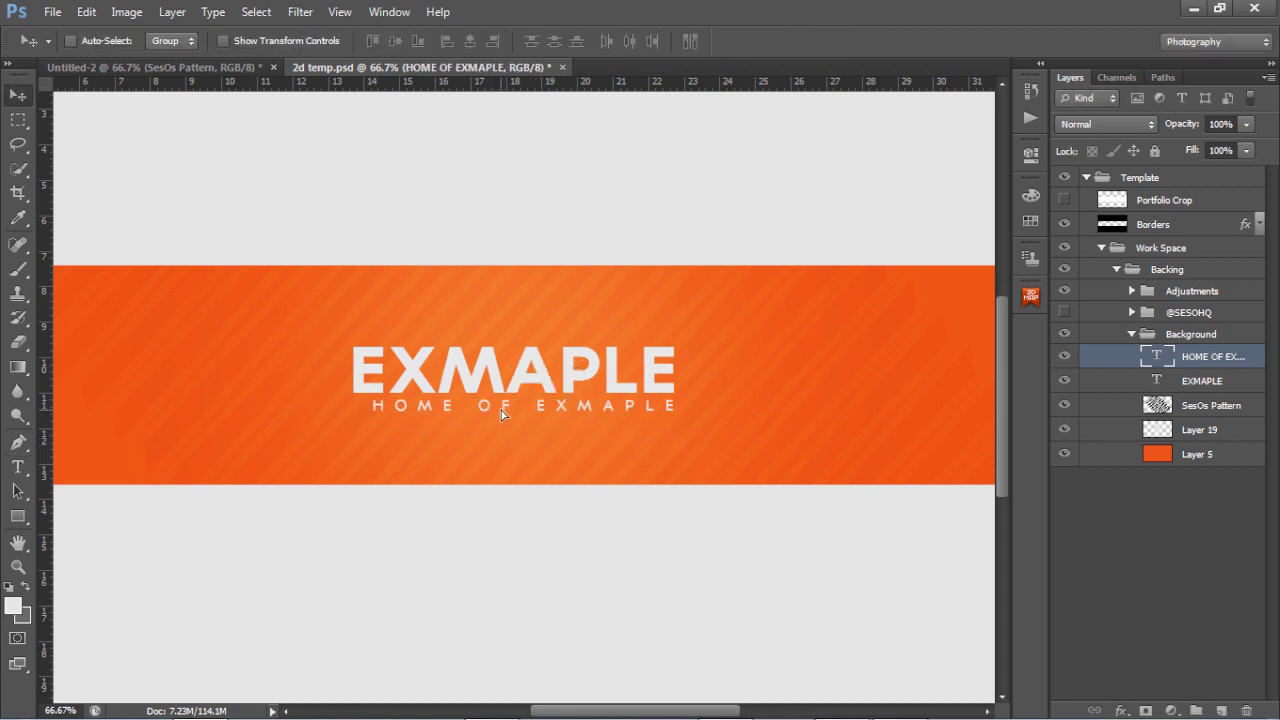
key(Left)
key(Left)
key(Left)
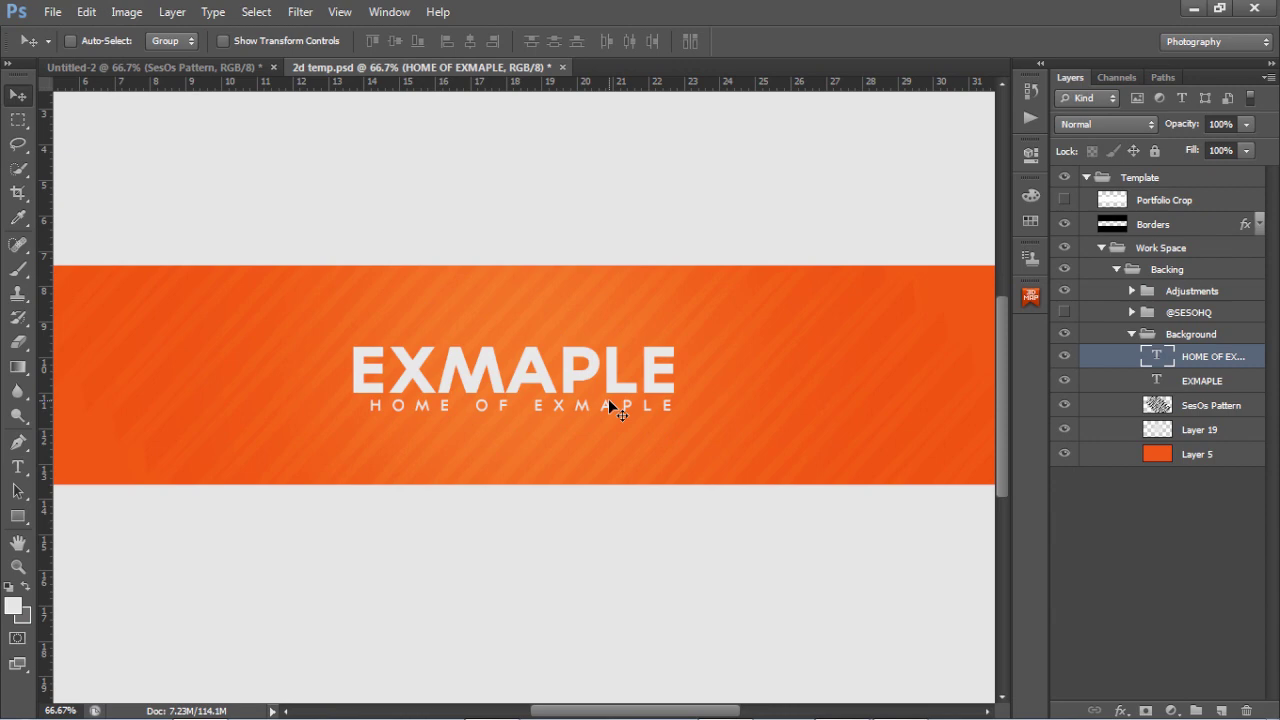
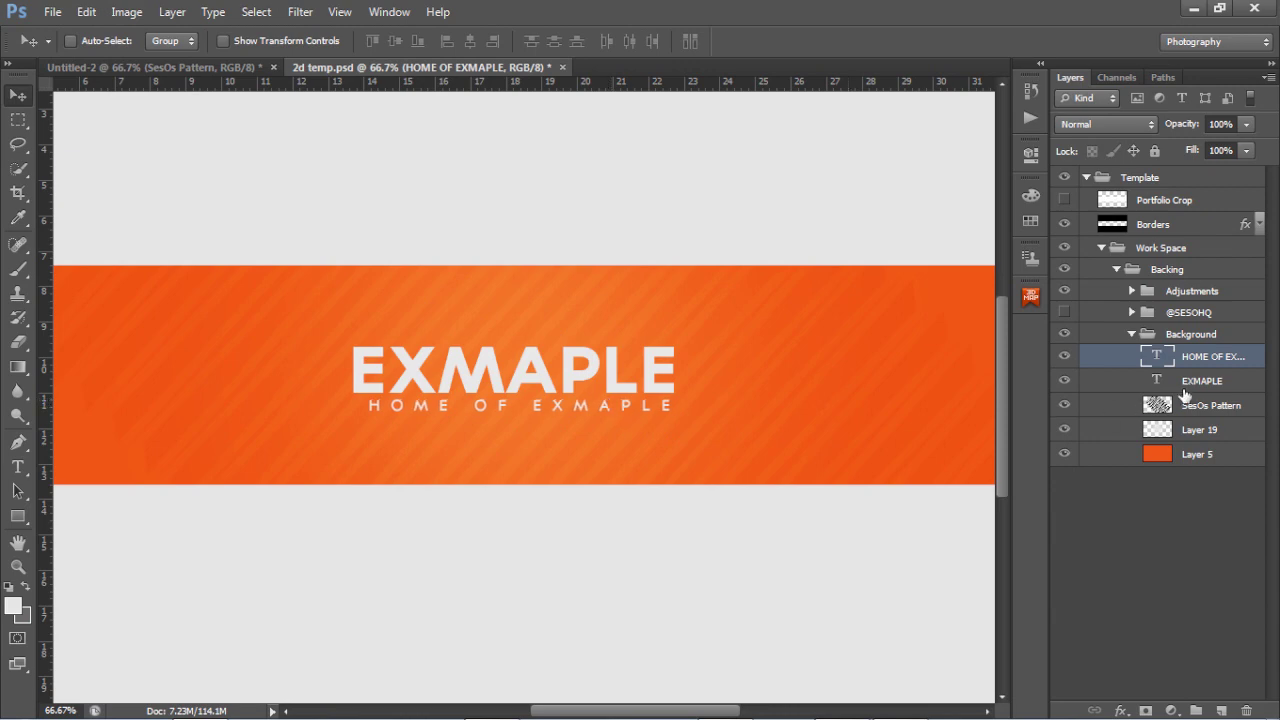
Give the EXMAPLE title a 1 px outside stroke in the banner's orange, ee5213, sampled from the background
click(1246, 390)
double_click(1246, 390)
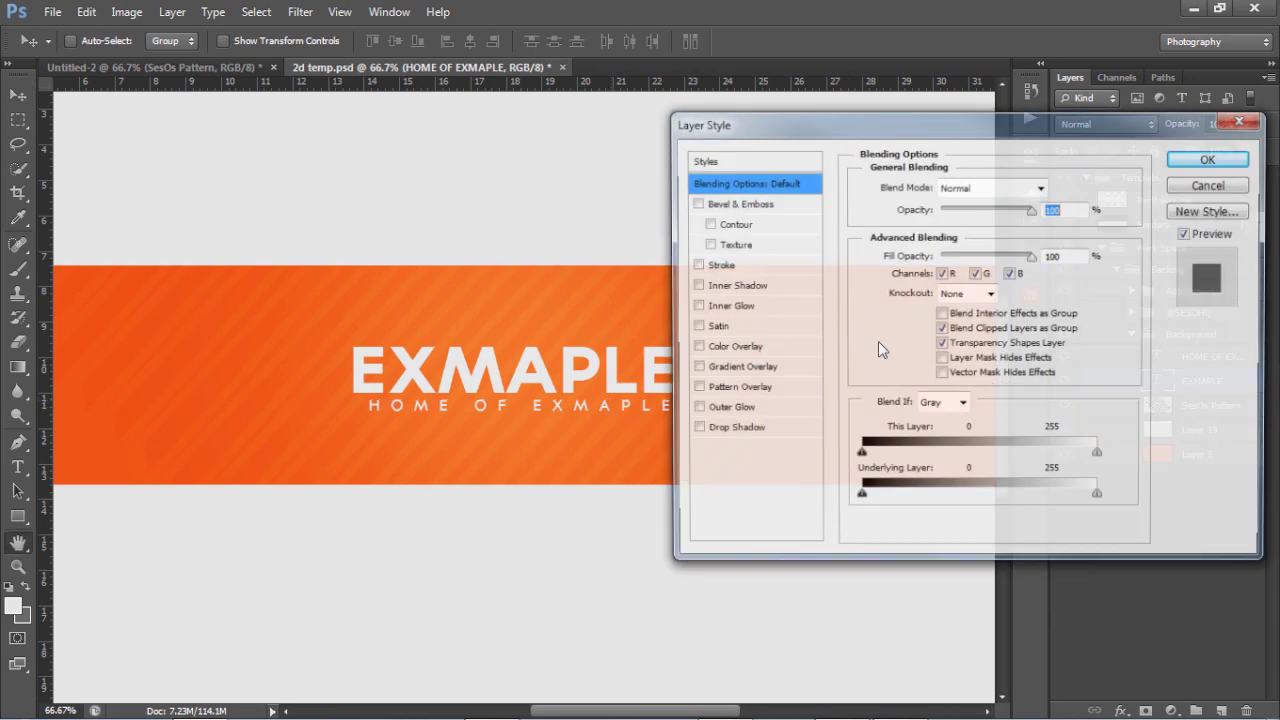
click(716, 264)
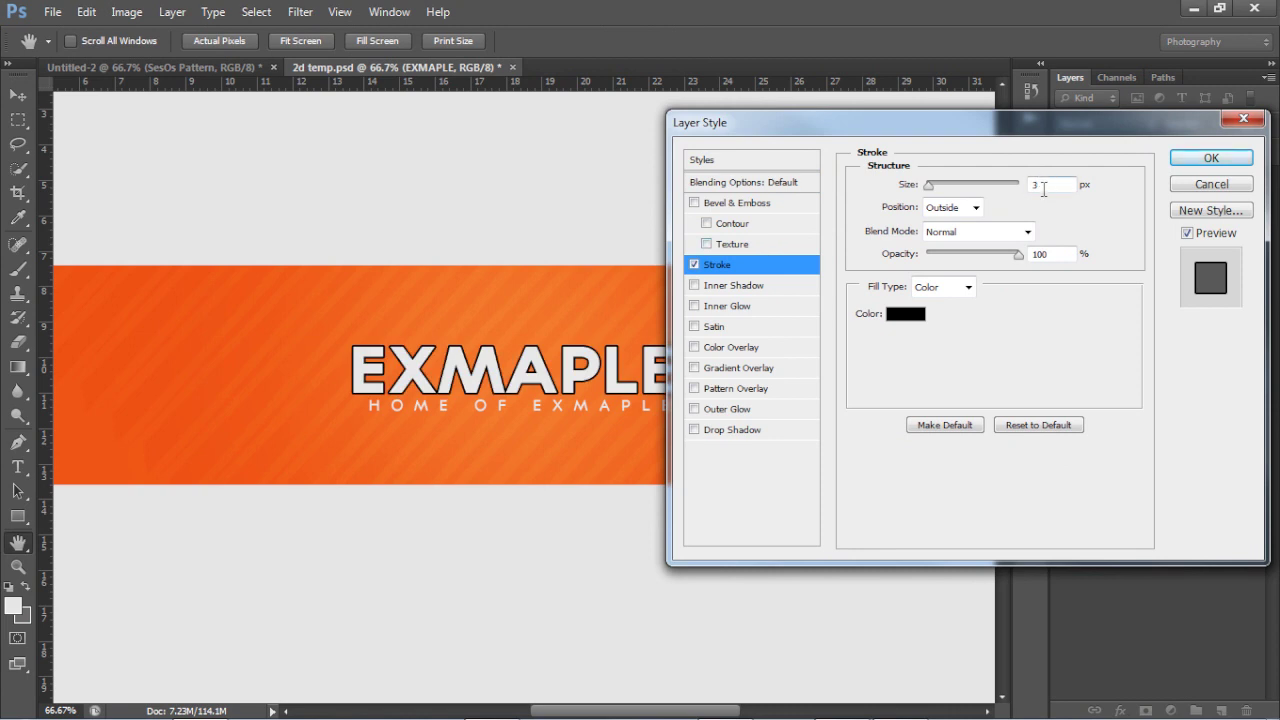
text(1)
click(906, 314)
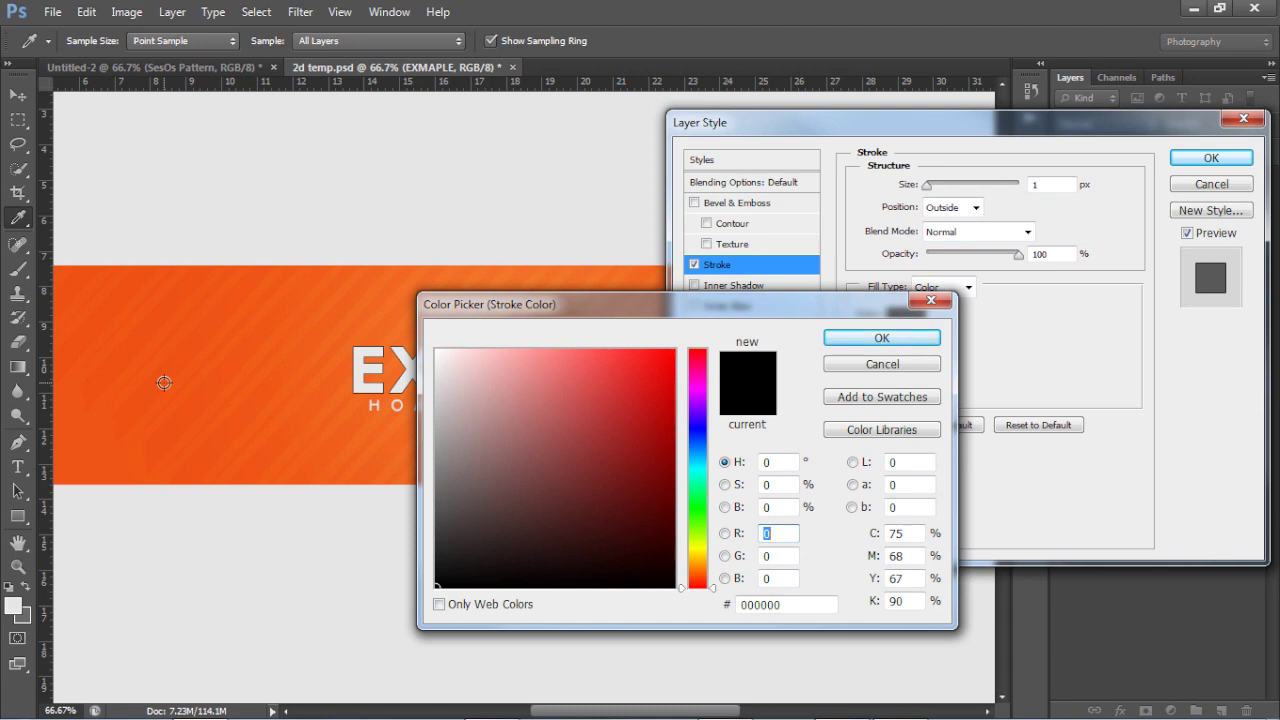
click(139, 349)
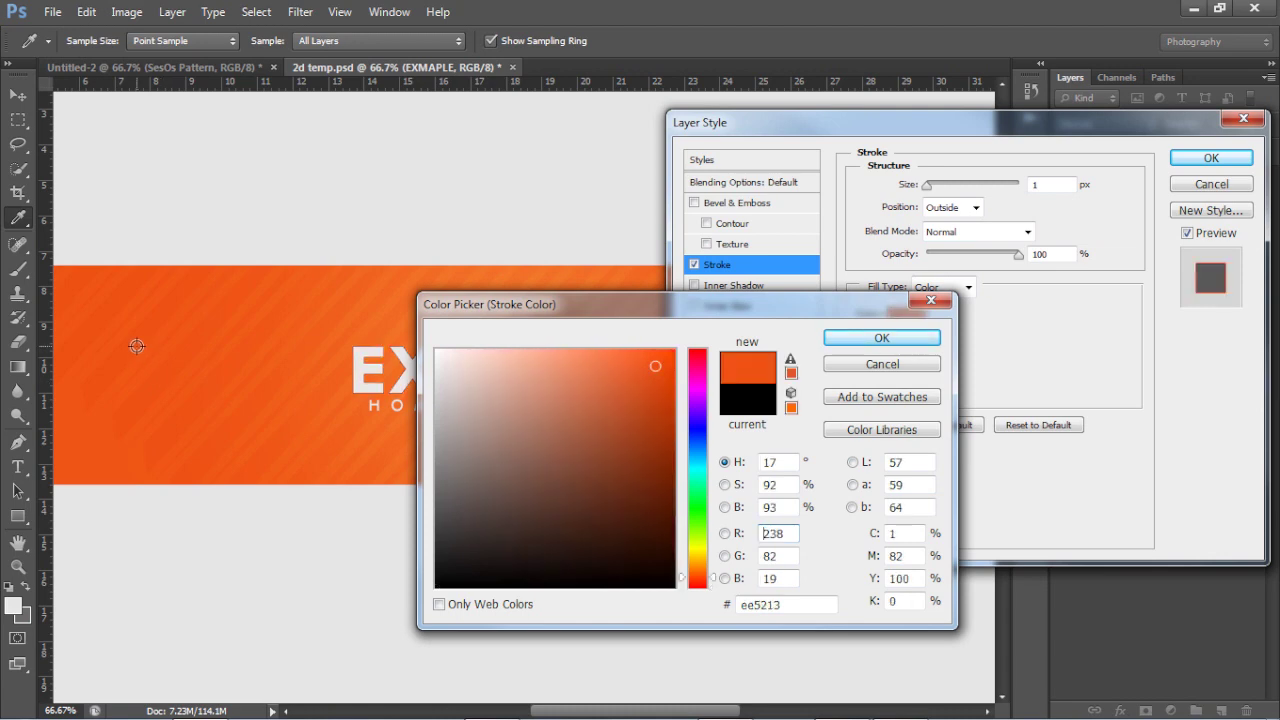
click(870, 337)
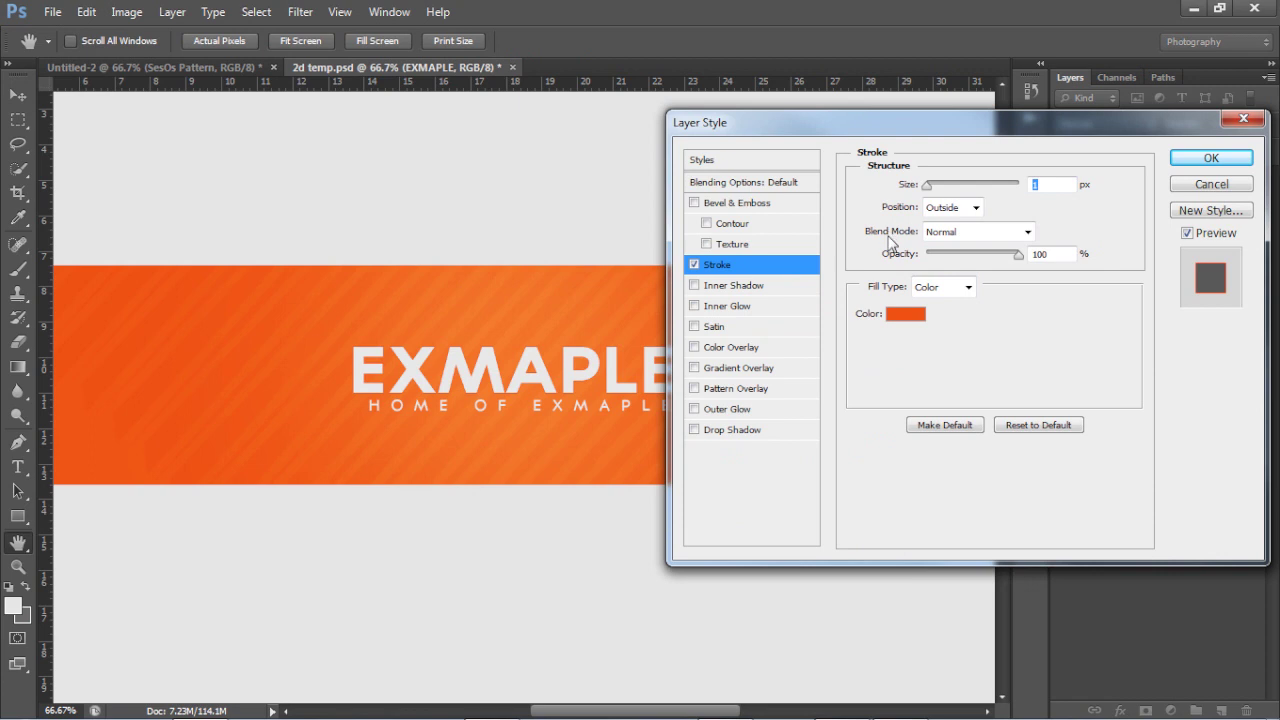
Add a Multiply drop shadow to the title without global light, using distance 2 px, spread 6% and size 7 px
click(726, 432)
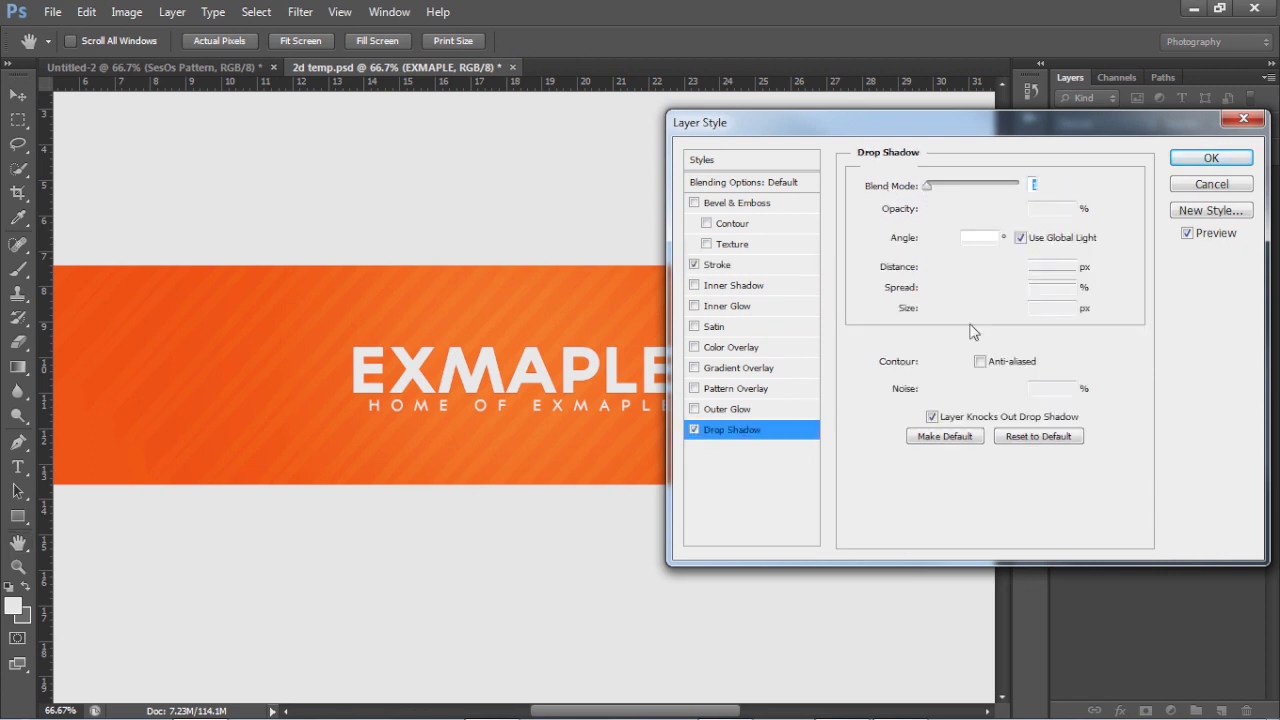
click(1020, 238)
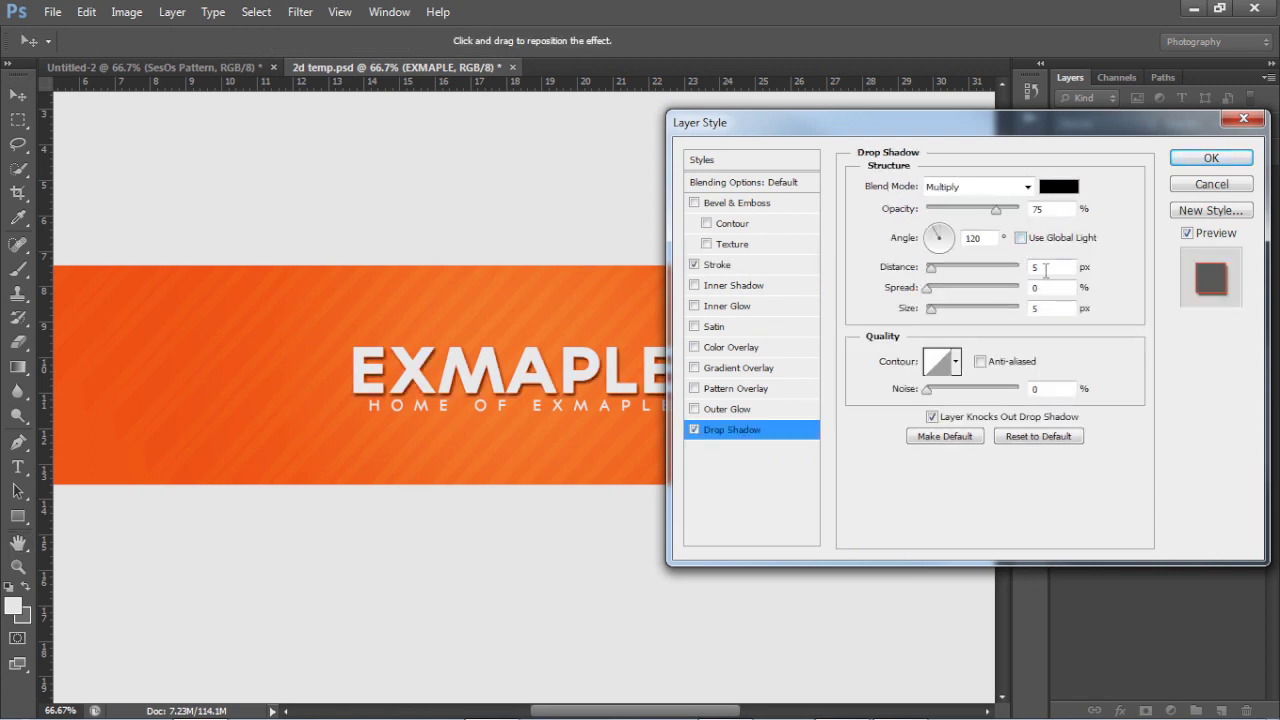
click(1045, 268)
key(Down)
key(Down)
key(Down)
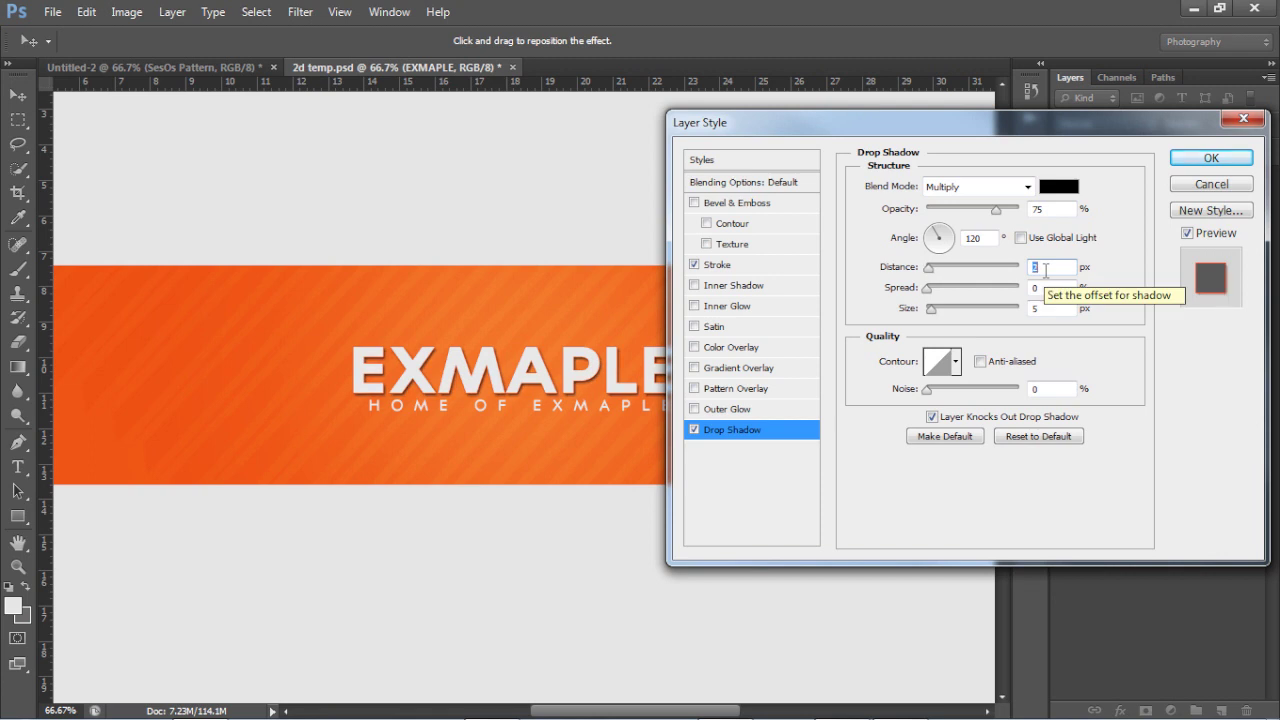
click(1046, 289)
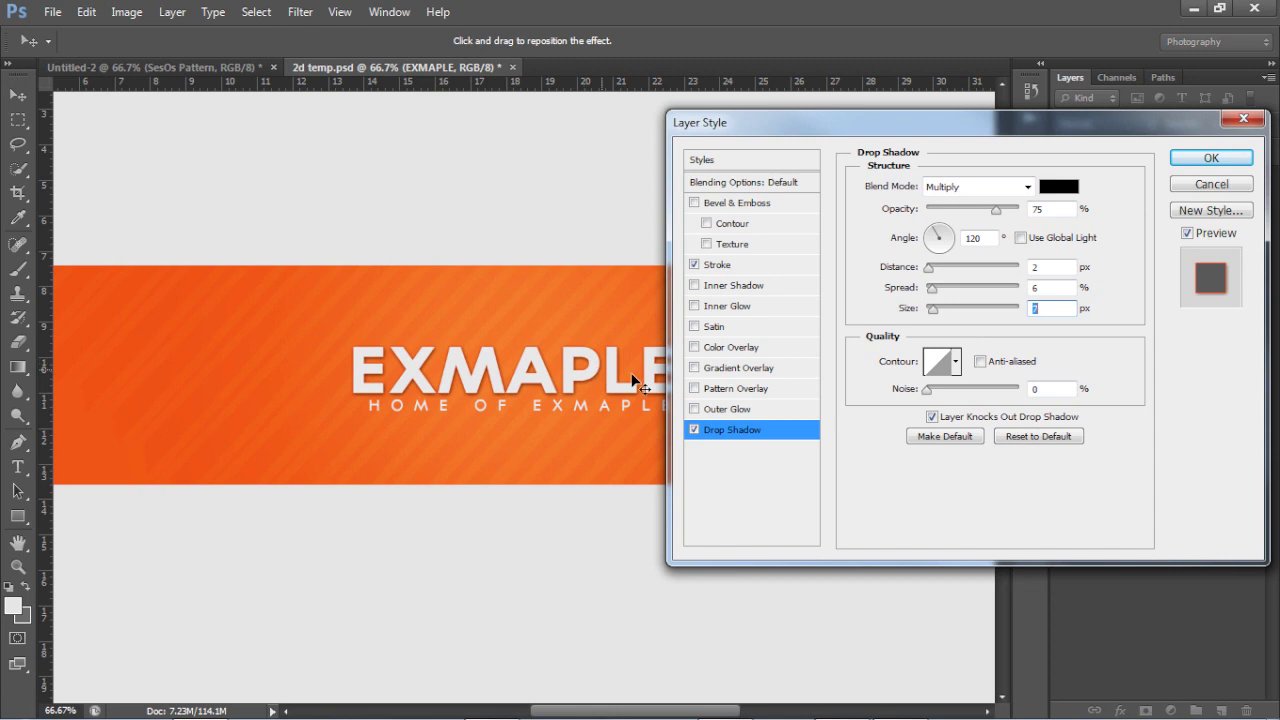
Add a black-to-white linear gradient overlay to the title with Overlay blend mode and 42% opacity
click(735, 368)
click(965, 187)
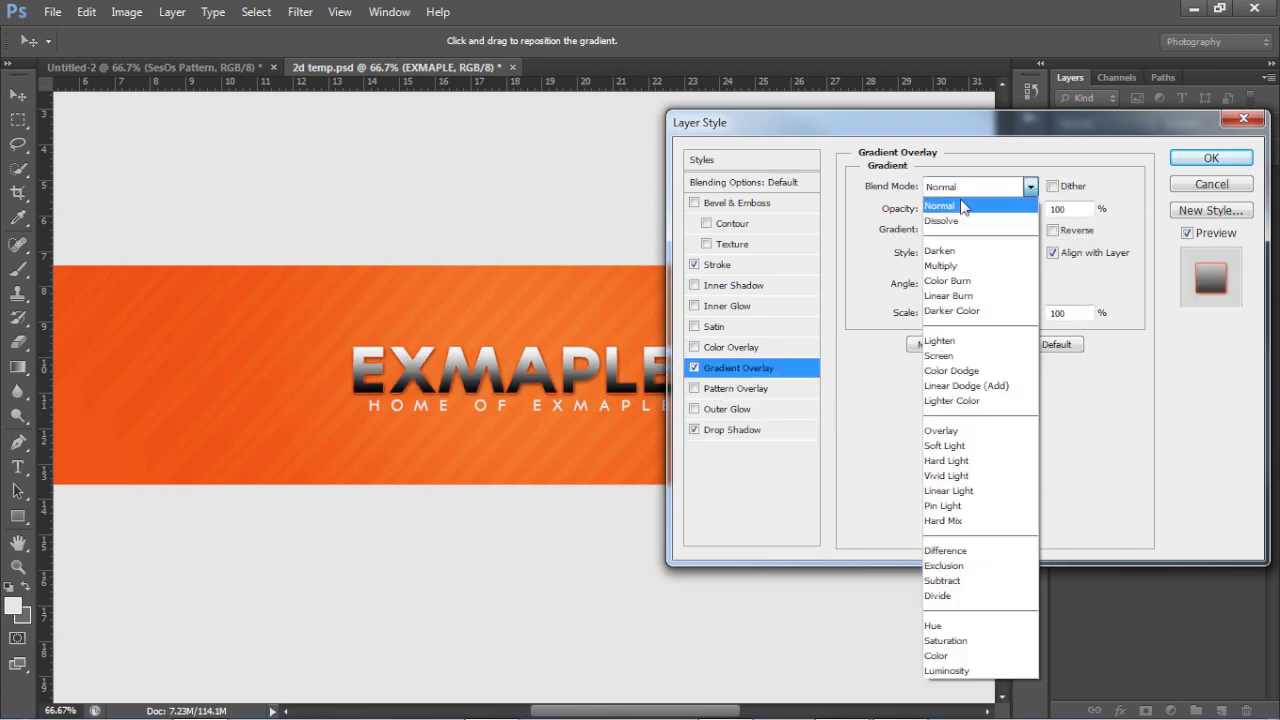
click(940, 430)
drag(1030, 207, 970, 210)
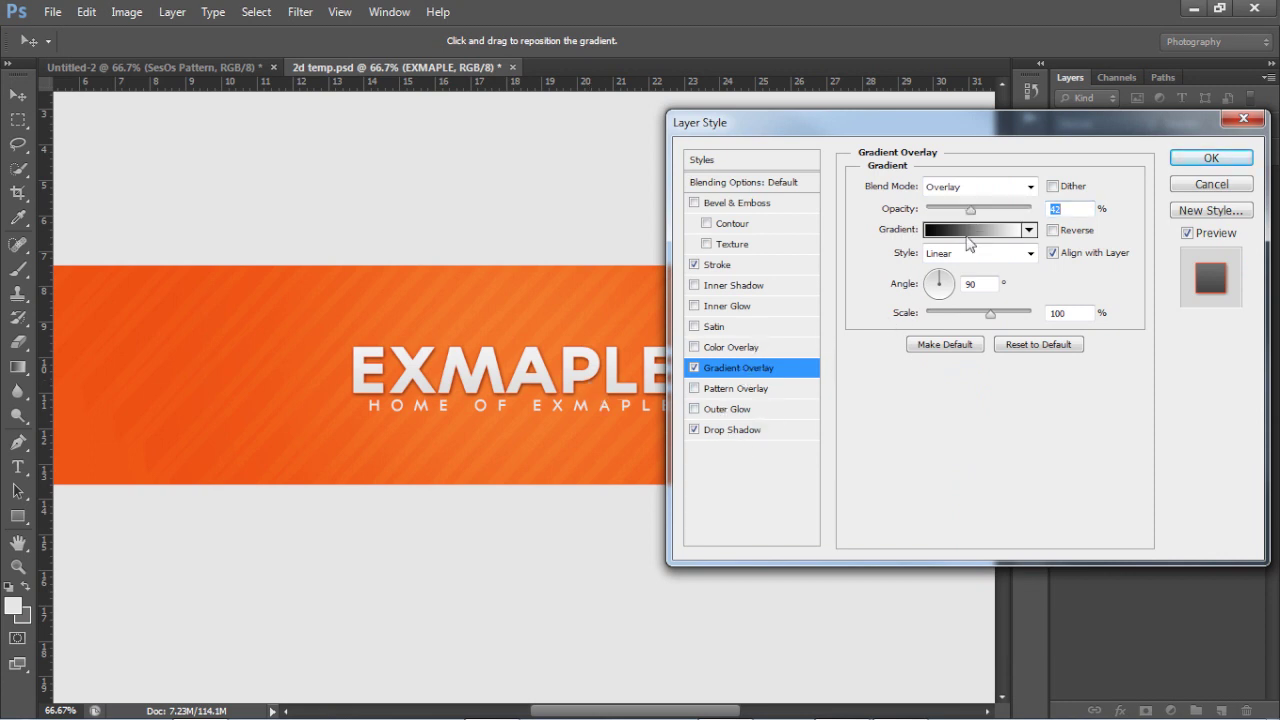
Lower the title's drop shadow opacity to 35% and apply the layer style
click(730, 430)
click(977, 210)
drag(977, 220, 970, 222)
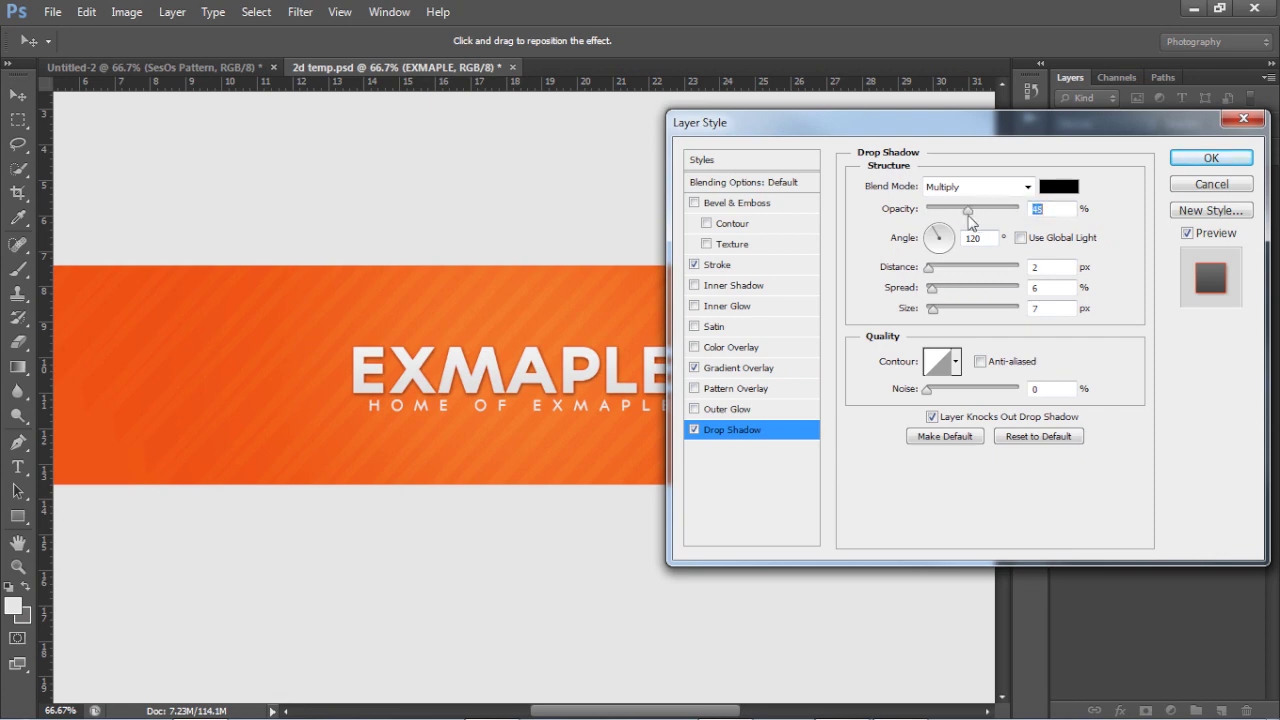
text(35)
click(1233, 163)
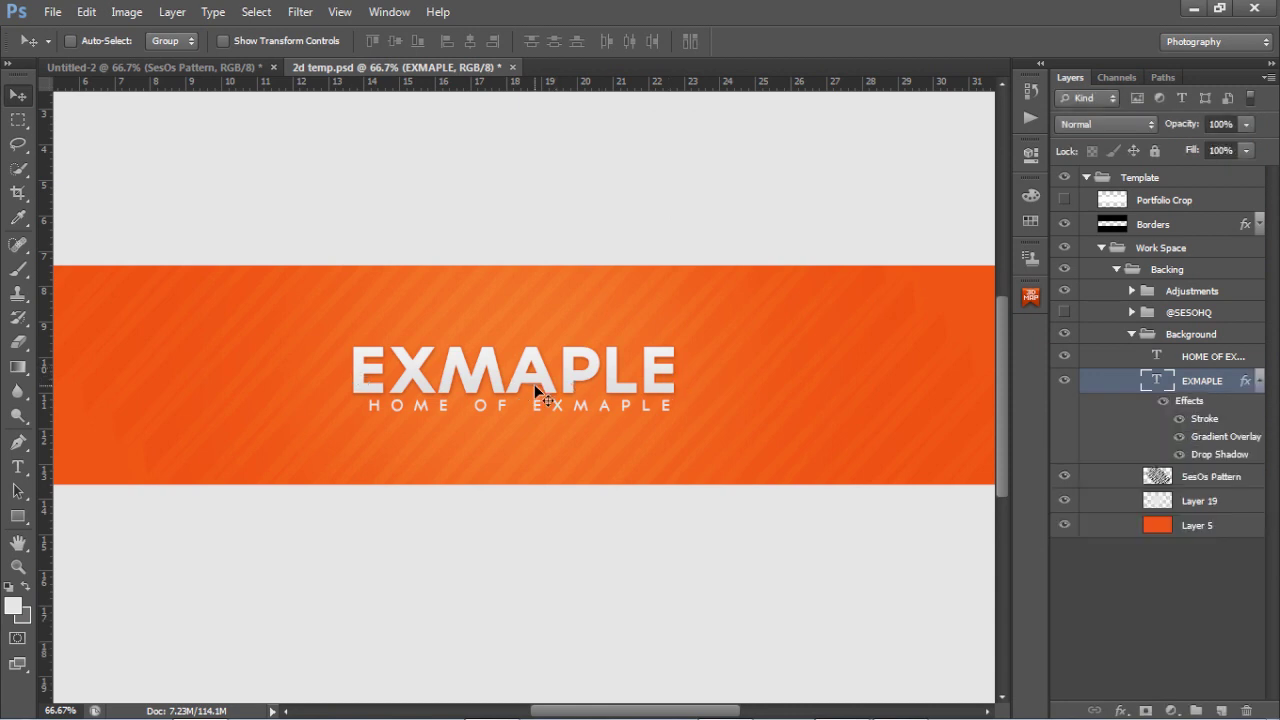
Copy the EXMAPLE title's layer style onto the HOME OF EXMAPLE text layer
right_click(1222, 397)
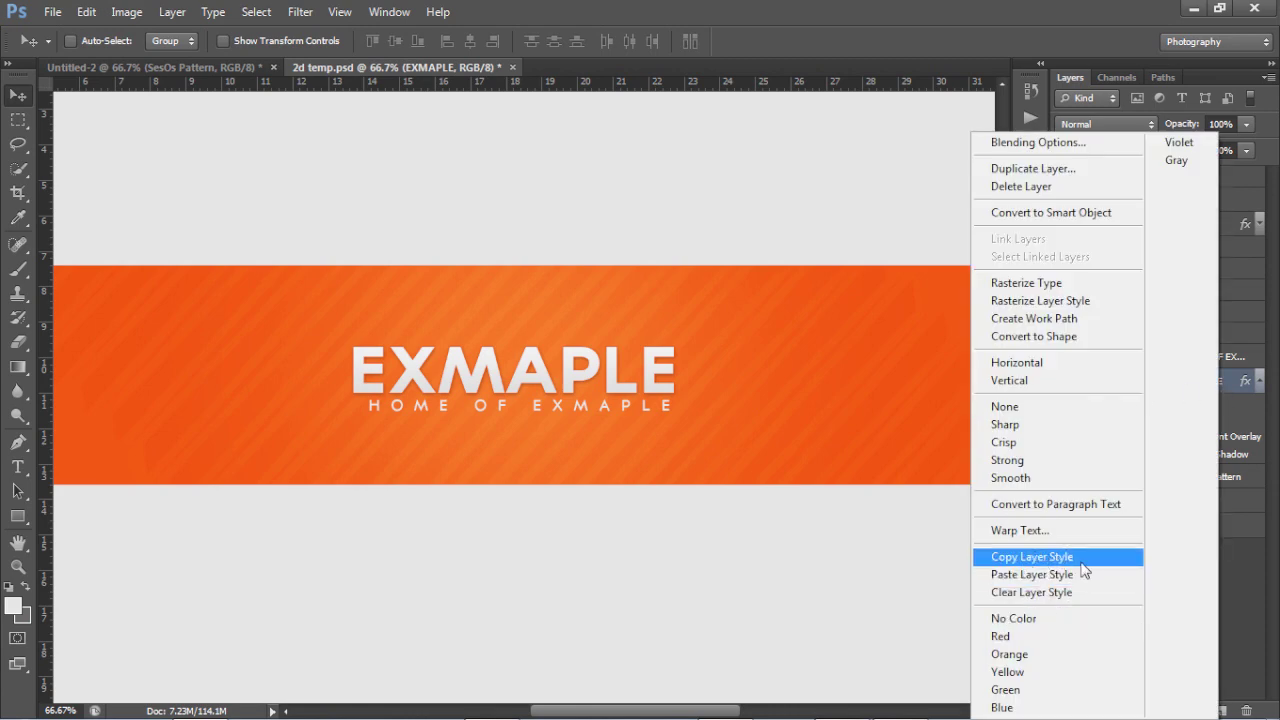
click(1047, 561)
right_click(1210, 365)
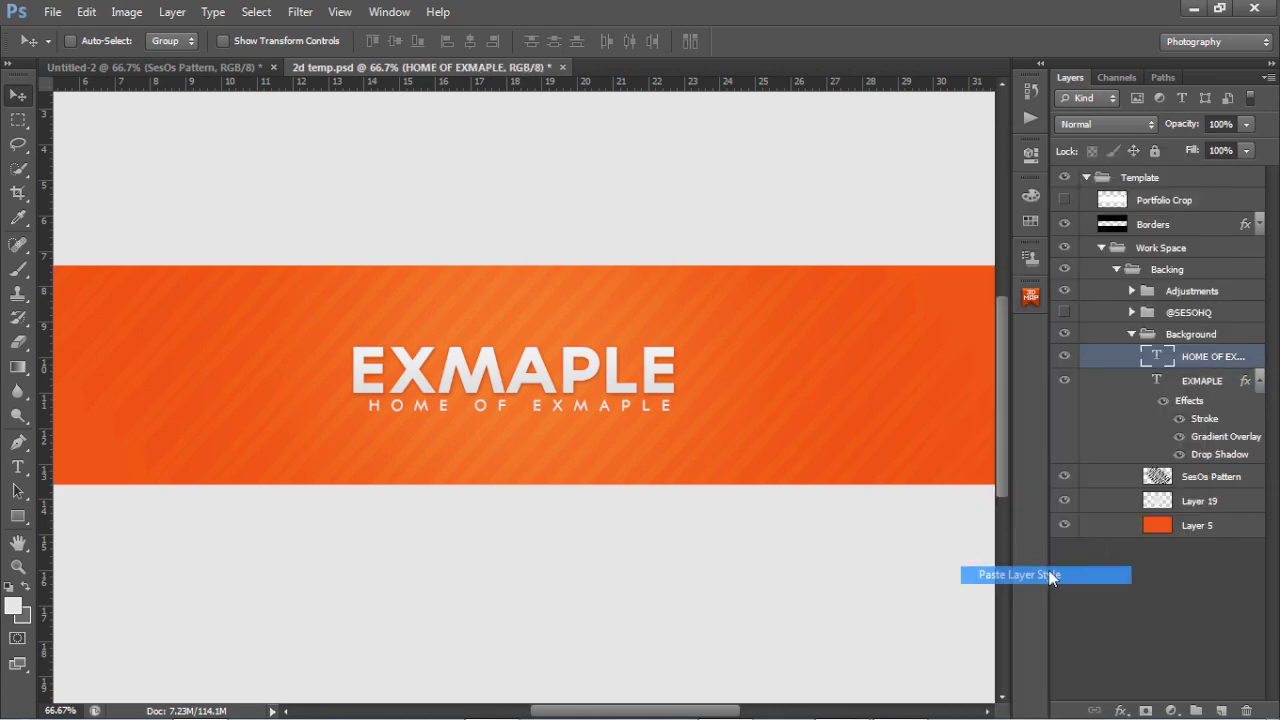
click(1049, 571)
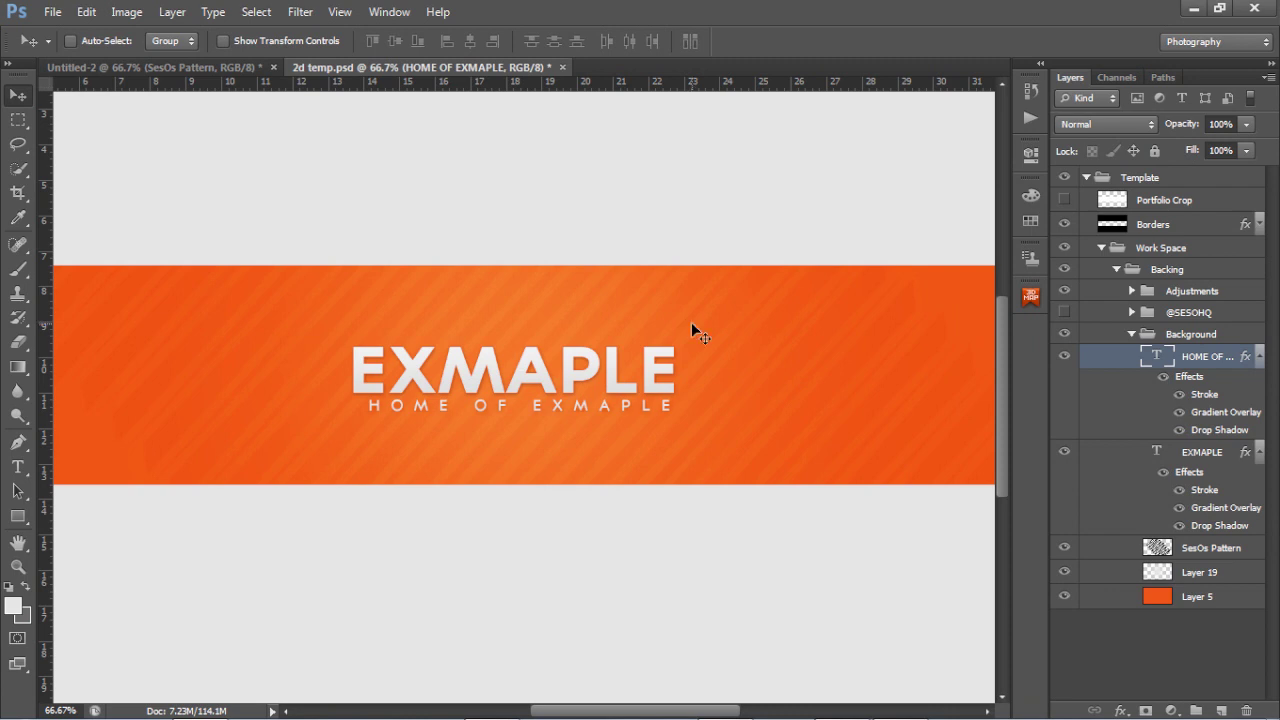
With the Pen tool active, create a new layer above the HOME OF EXMAPLE text and show the guides
key(ctrl+minus)
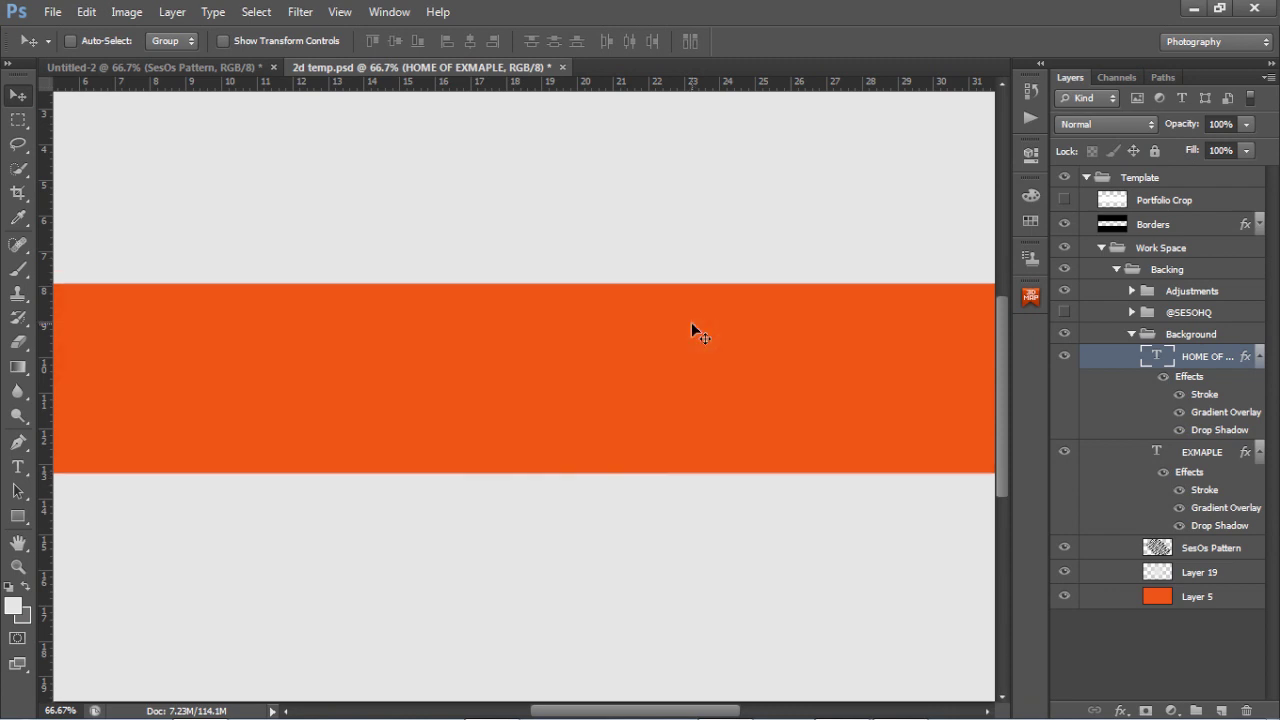
drag(698, 352, 692, 354)
key(p)
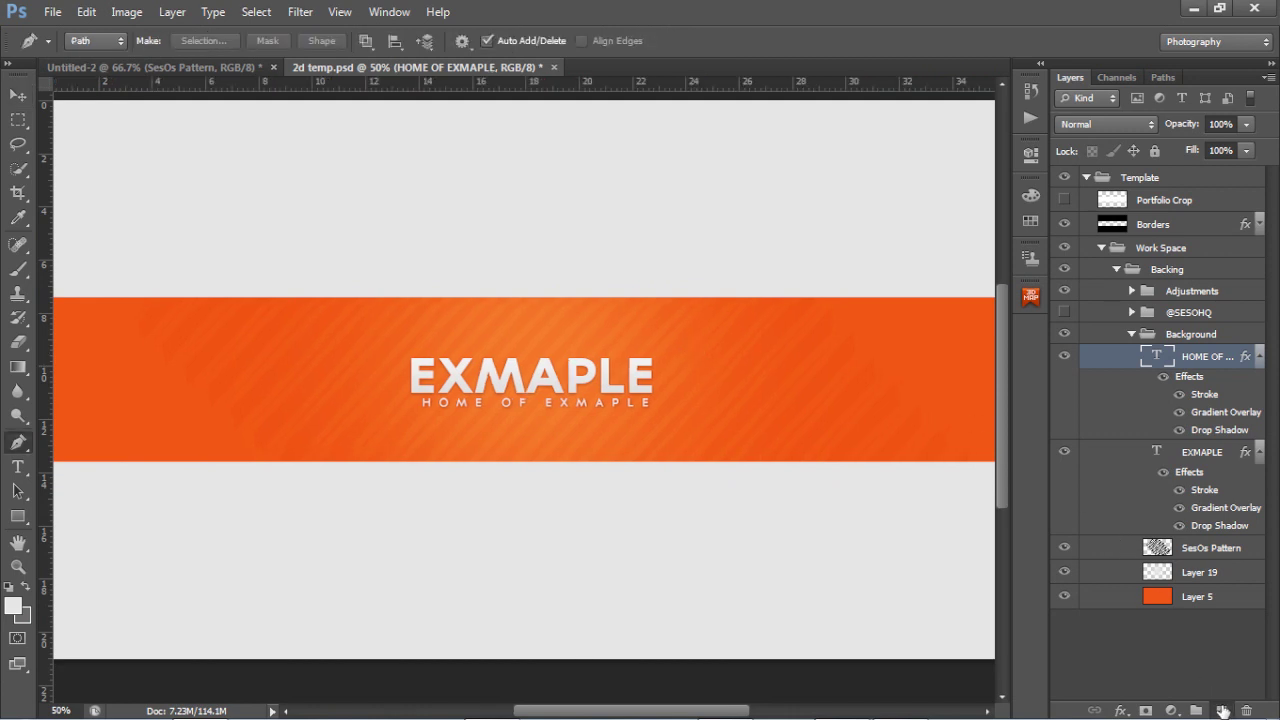
click(1221, 710)
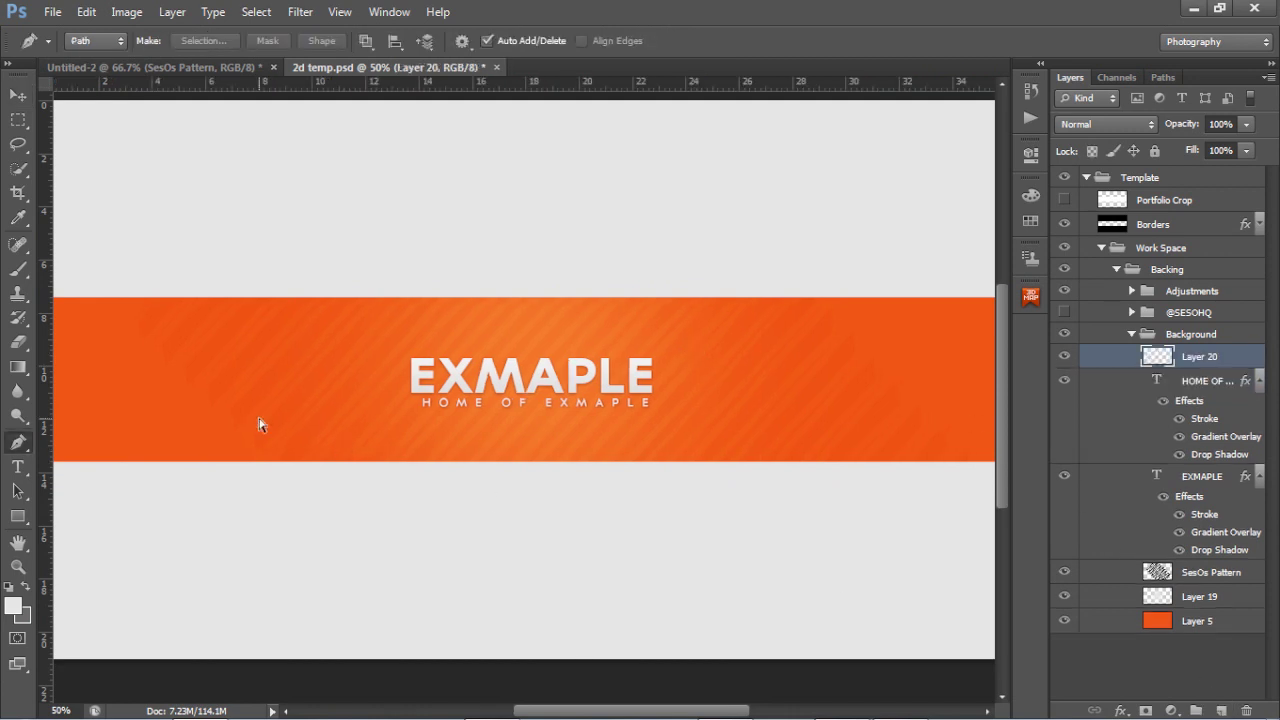
key(ctrl+semicolon)
key(ctrl+minus)
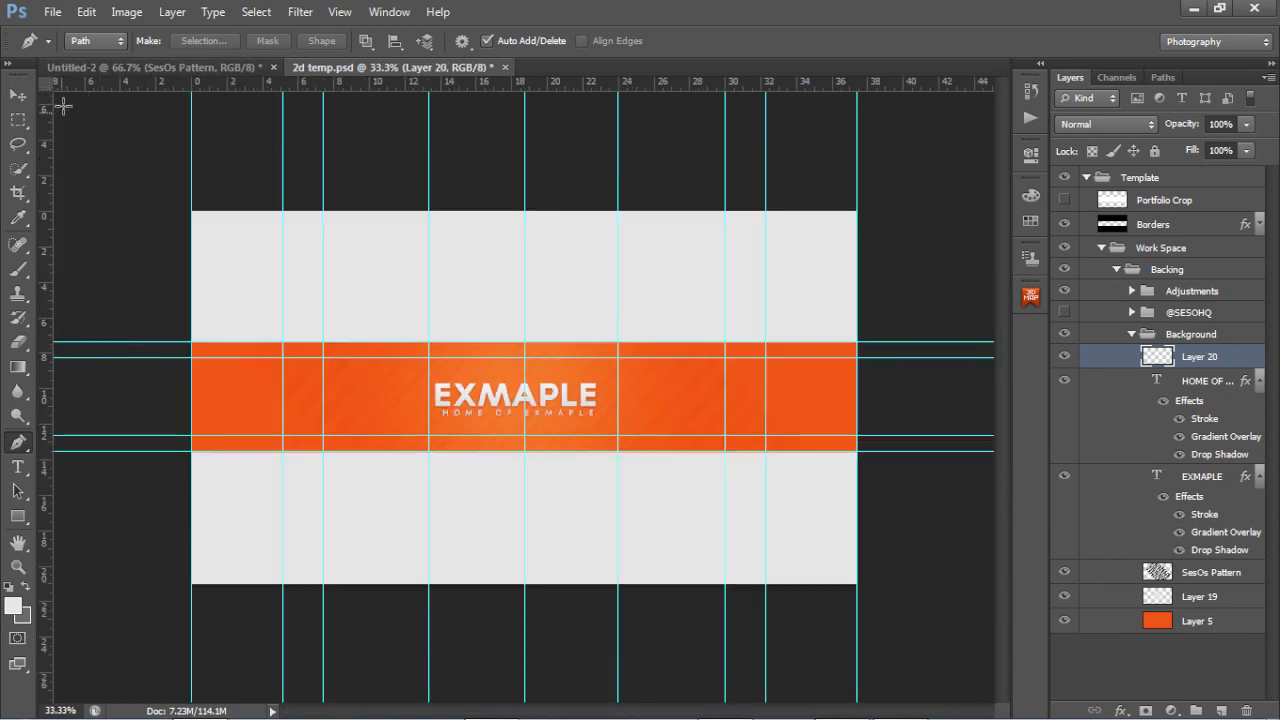
drag(208, 68, 313, 74)
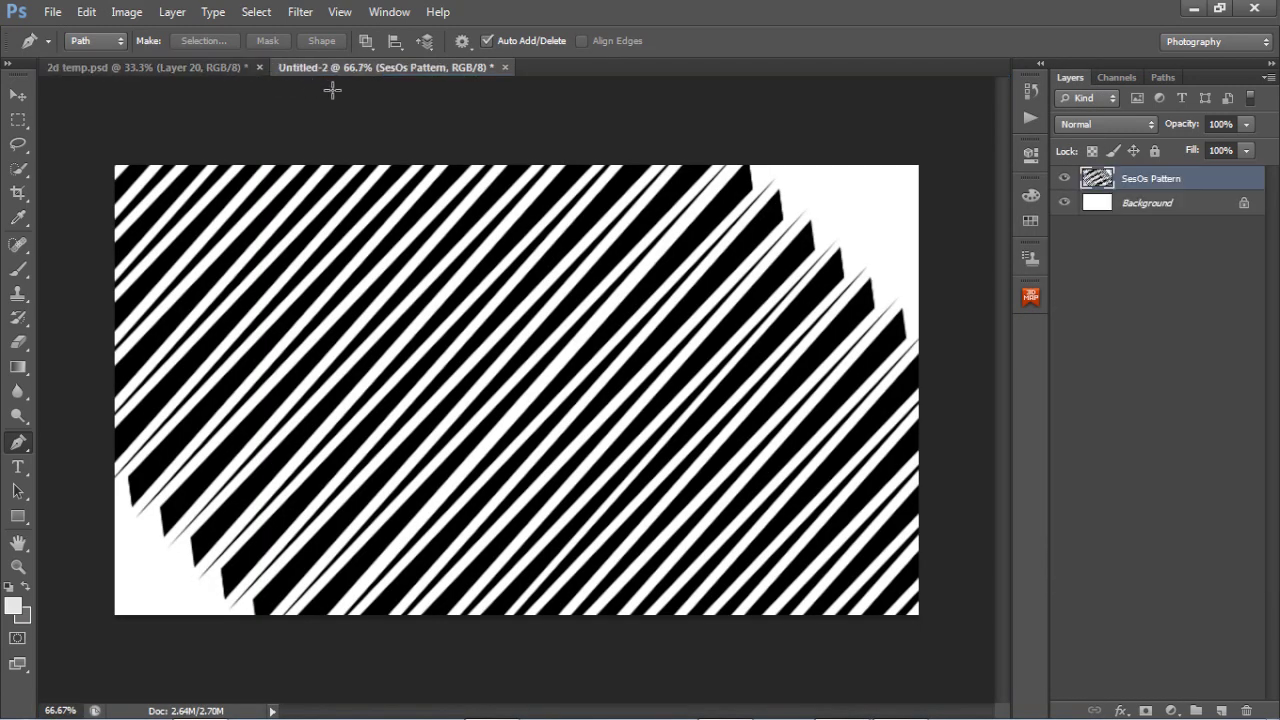
click(176, 67)
drag(231, 92, 258, 211)
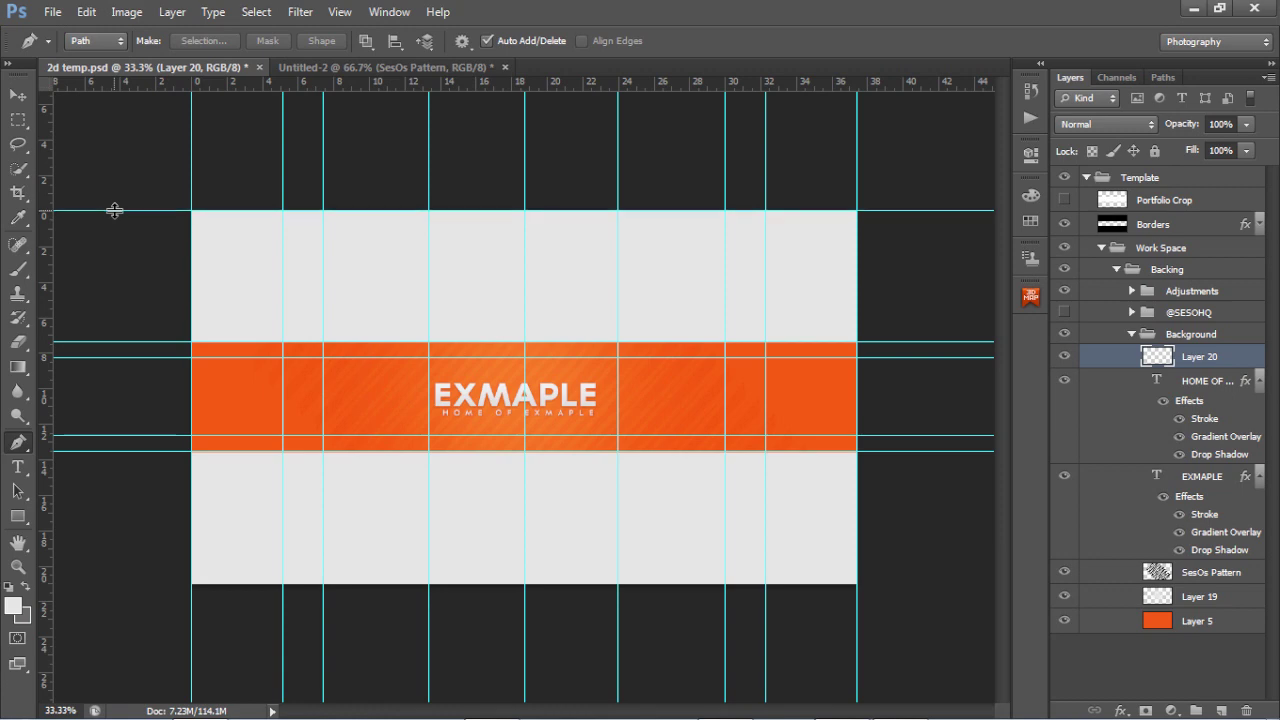
double_click(591, 212)
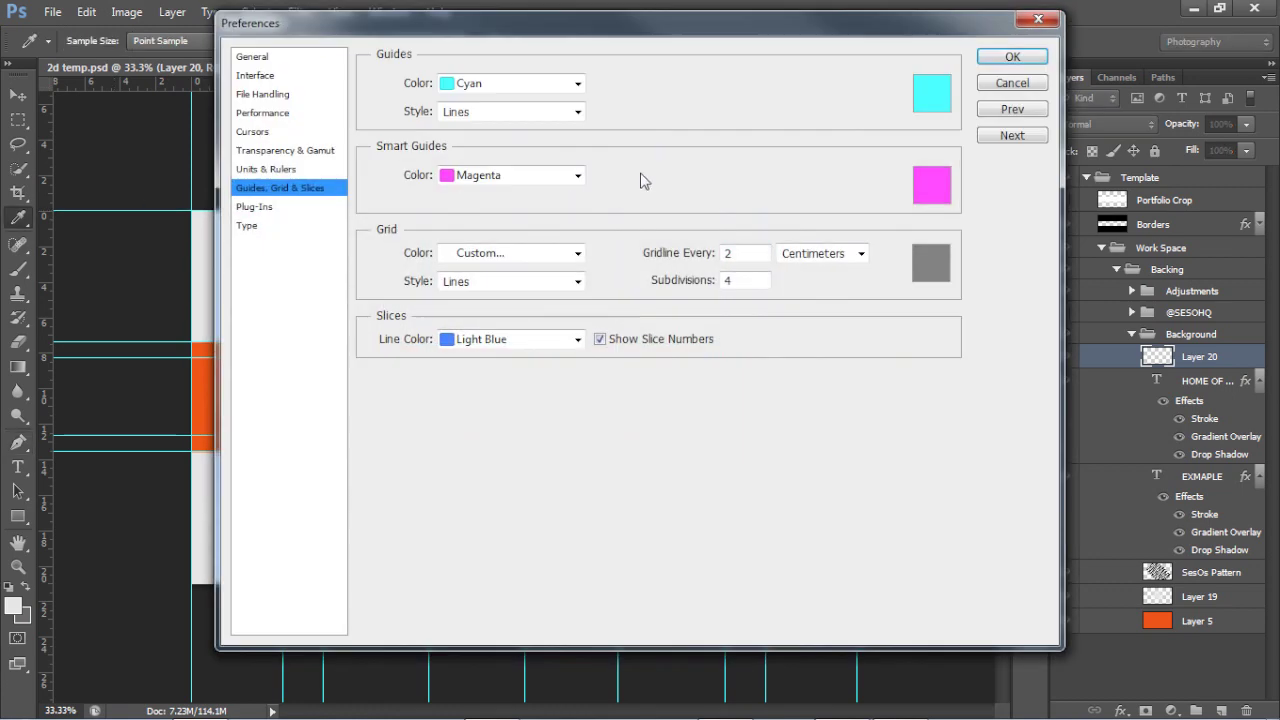
click(1006, 56)
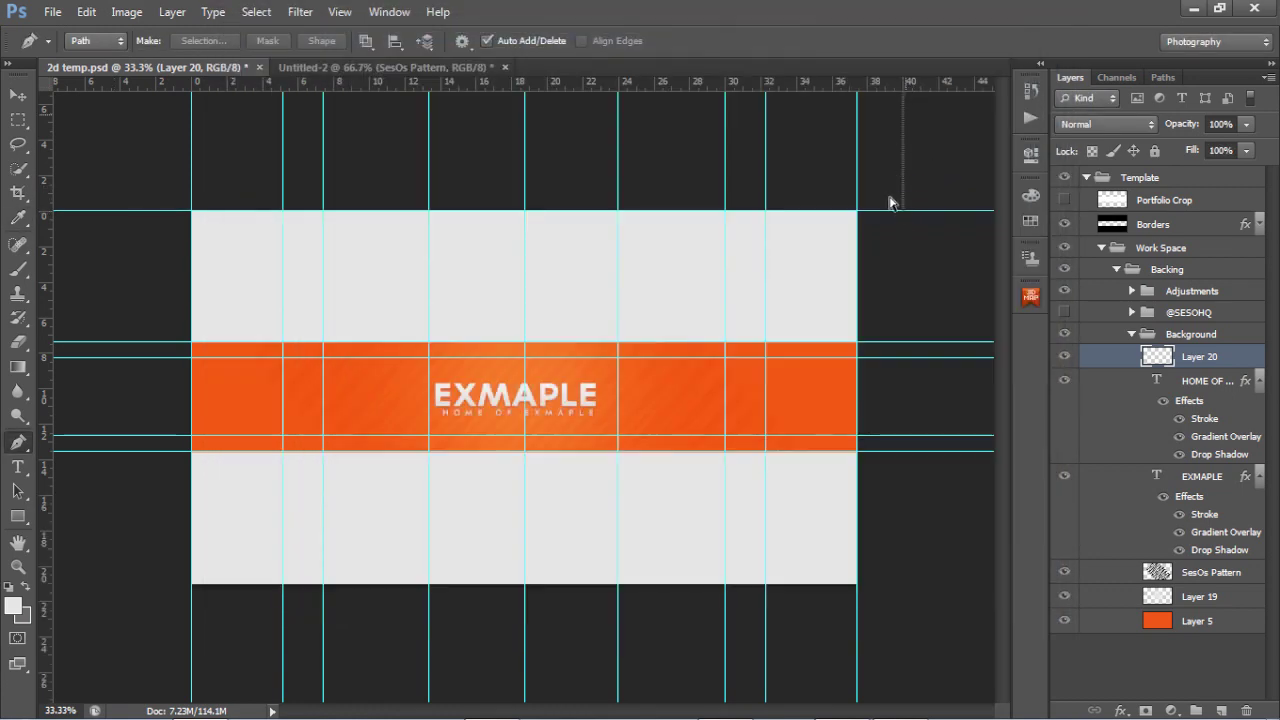
drag(894, 211, 842, 43)
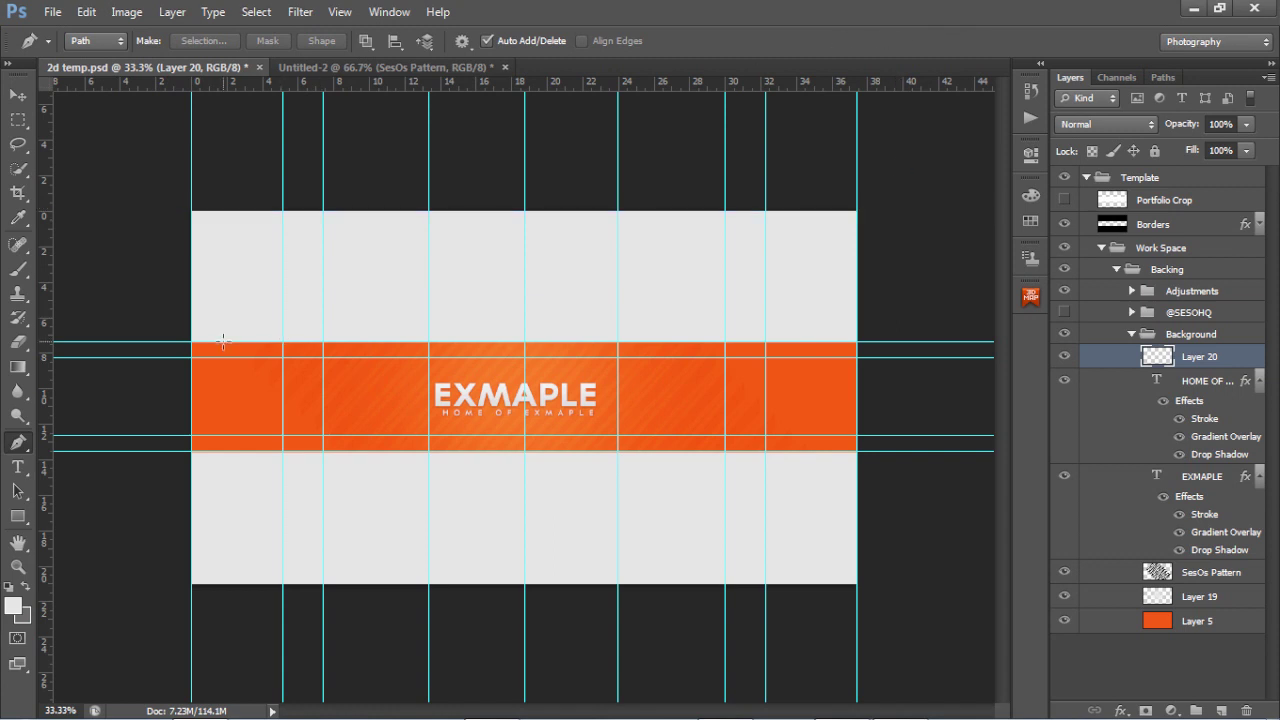
Draw a closed Pen path along the banner's upper inner guide, stepping up above the title and extending past both sides and above the banner
click(173, 357)
click(322, 357)
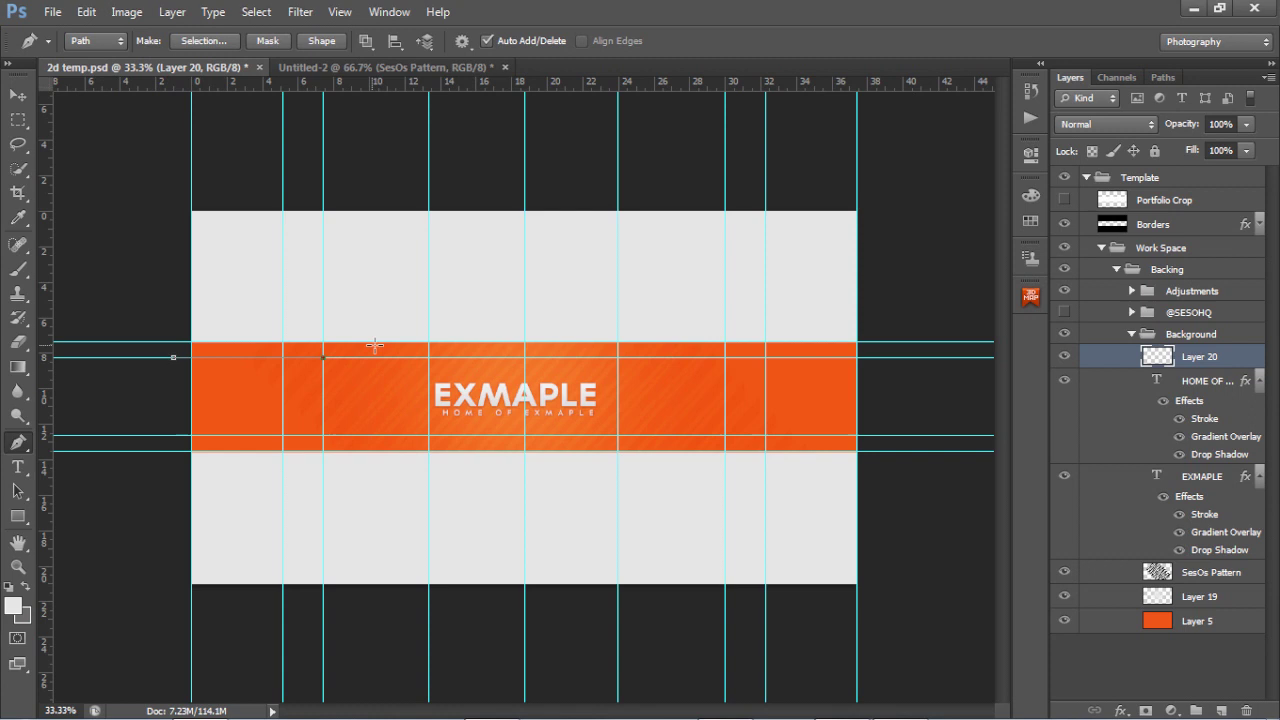
drag(378, 343, 378, 357)
key(ctrl+z)
click(678, 350)
click(918, 357)
click(903, 289)
click(359, 261)
click(145, 279)
click(173, 357)
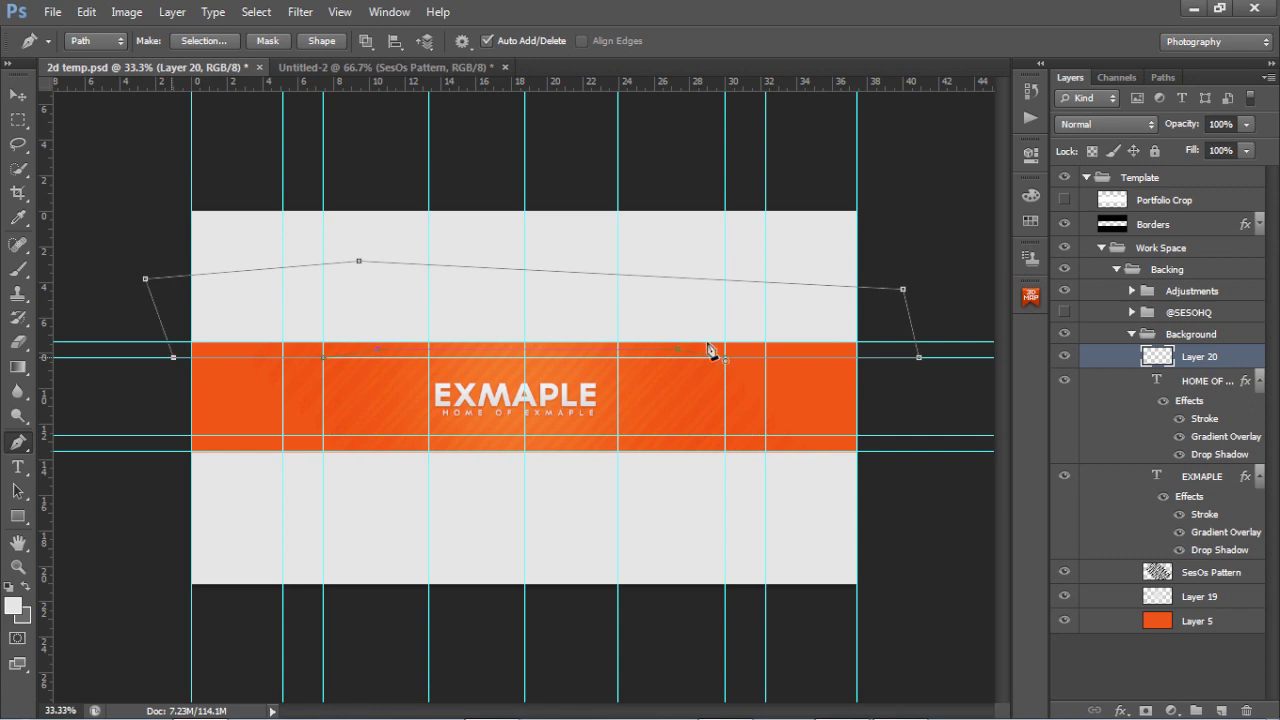
Fill the path with black at 100% opacity on Layer 20, then delete the path and hide the guides
right_click(549, 410)
click(600, 128)
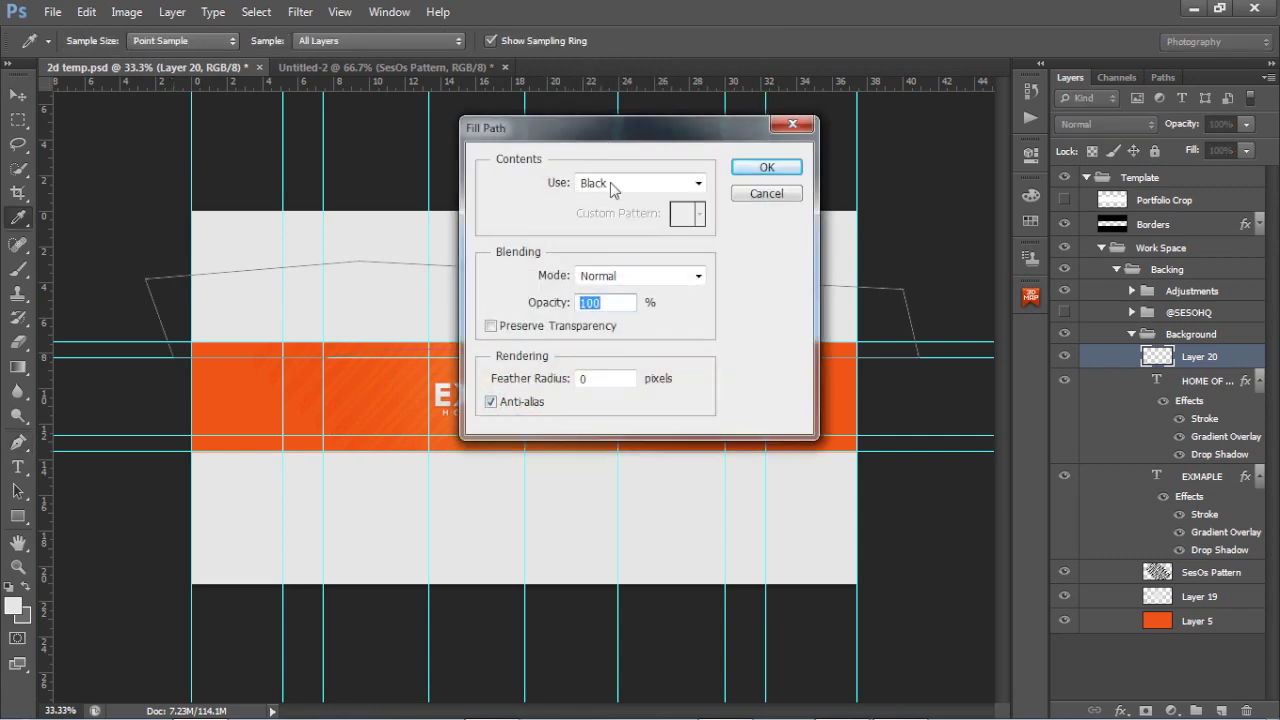
click(613, 190)
click(614, 322)
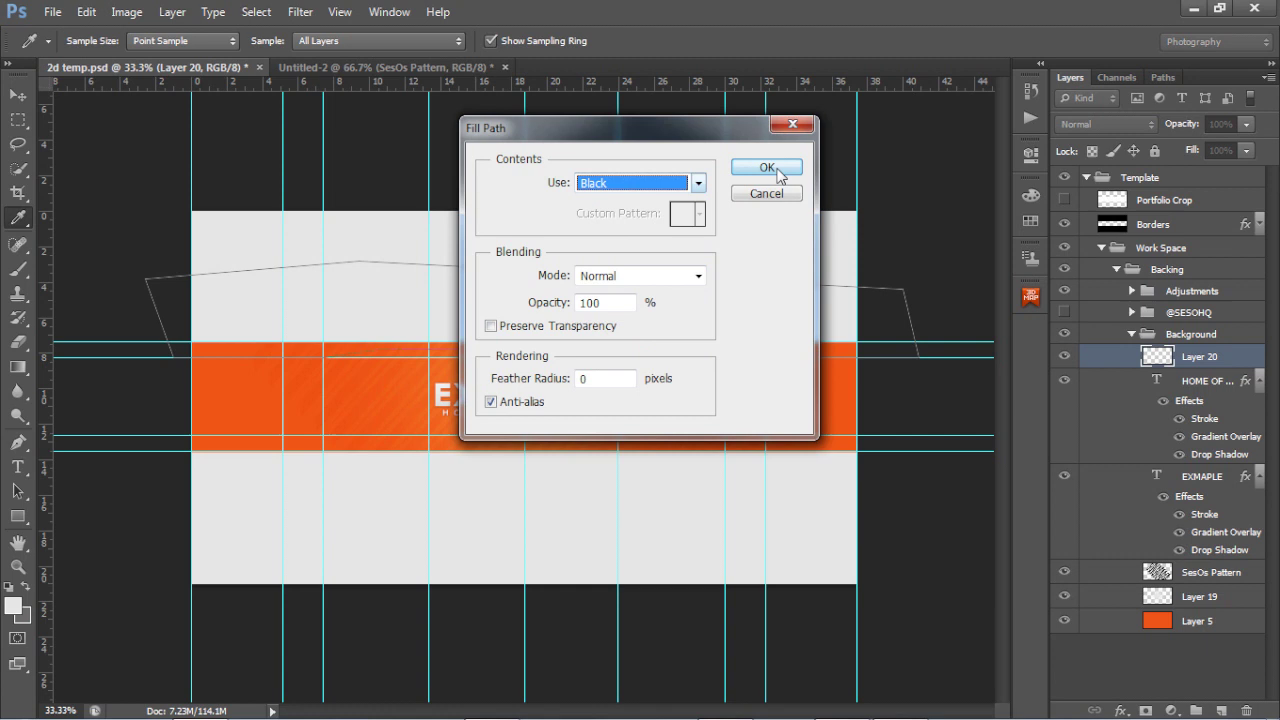
click(767, 168)
right_click(576, 335)
click(627, 366)
key(ctrl+semicolon)
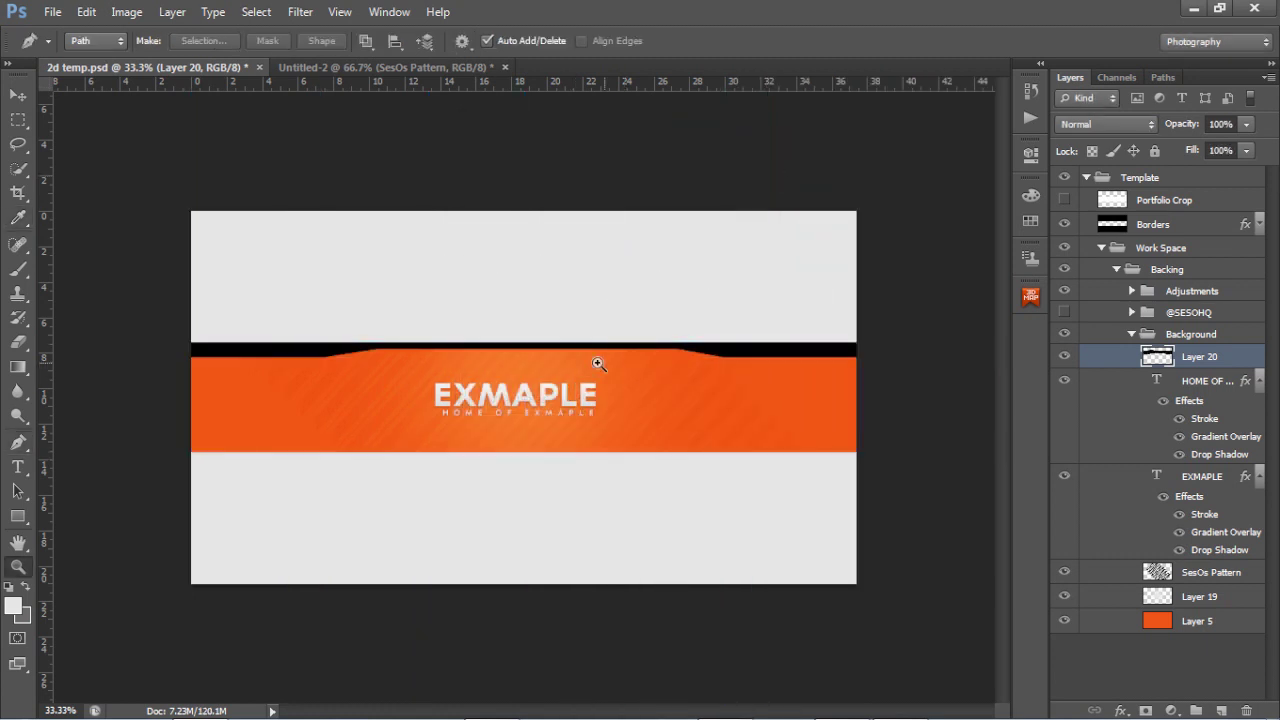
Set the fill of the black shape's layer, Layer 20, to 0%
key(z)
click(515, 377)
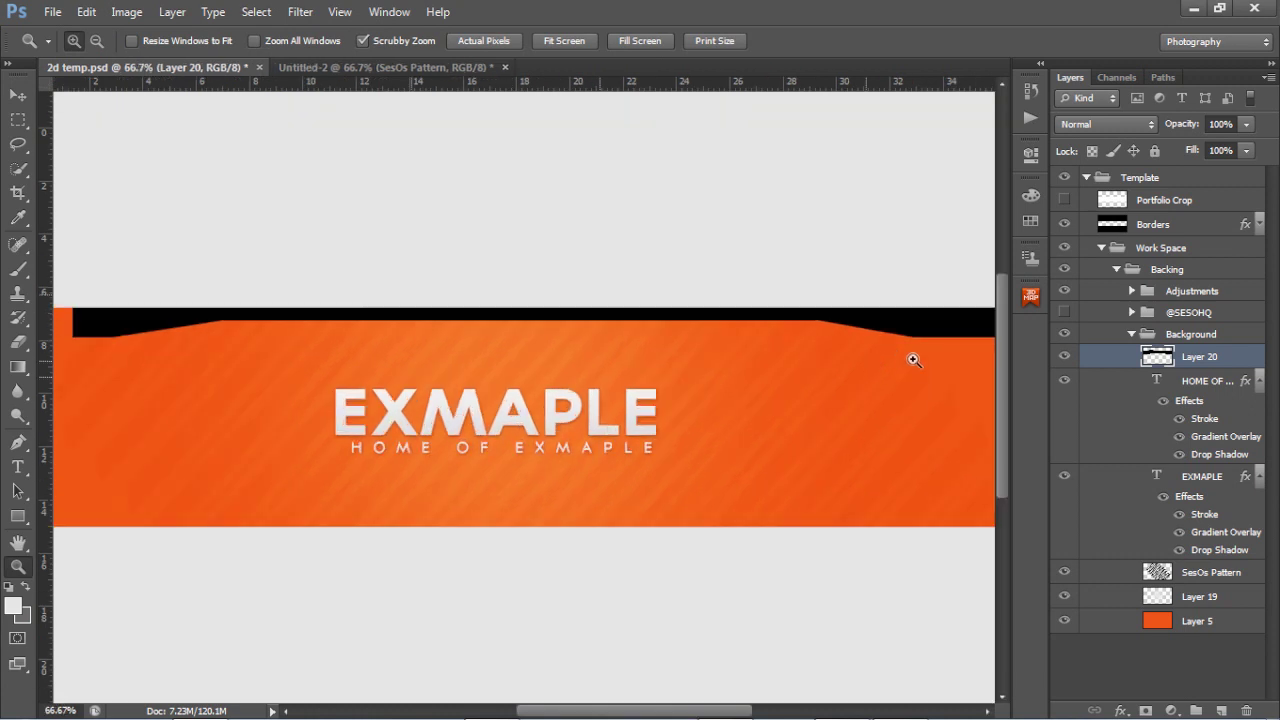
drag(1244, 152, 1190, 176)
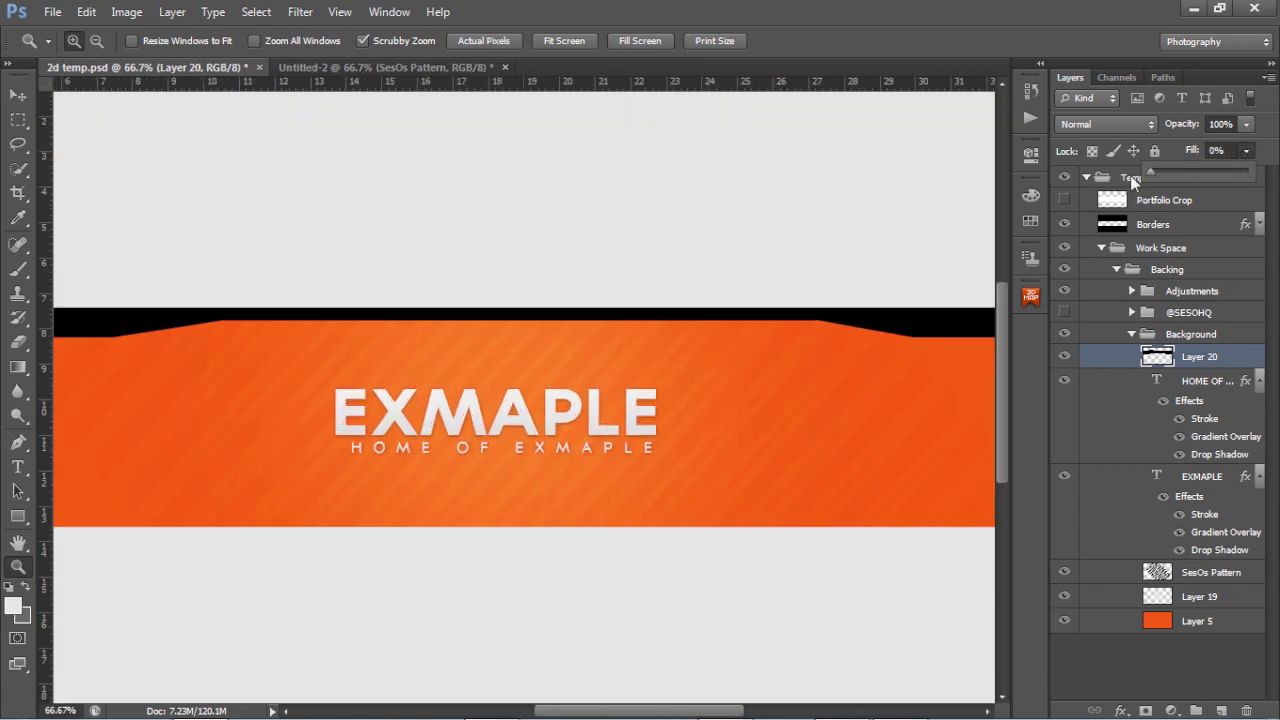
click(1230, 362)
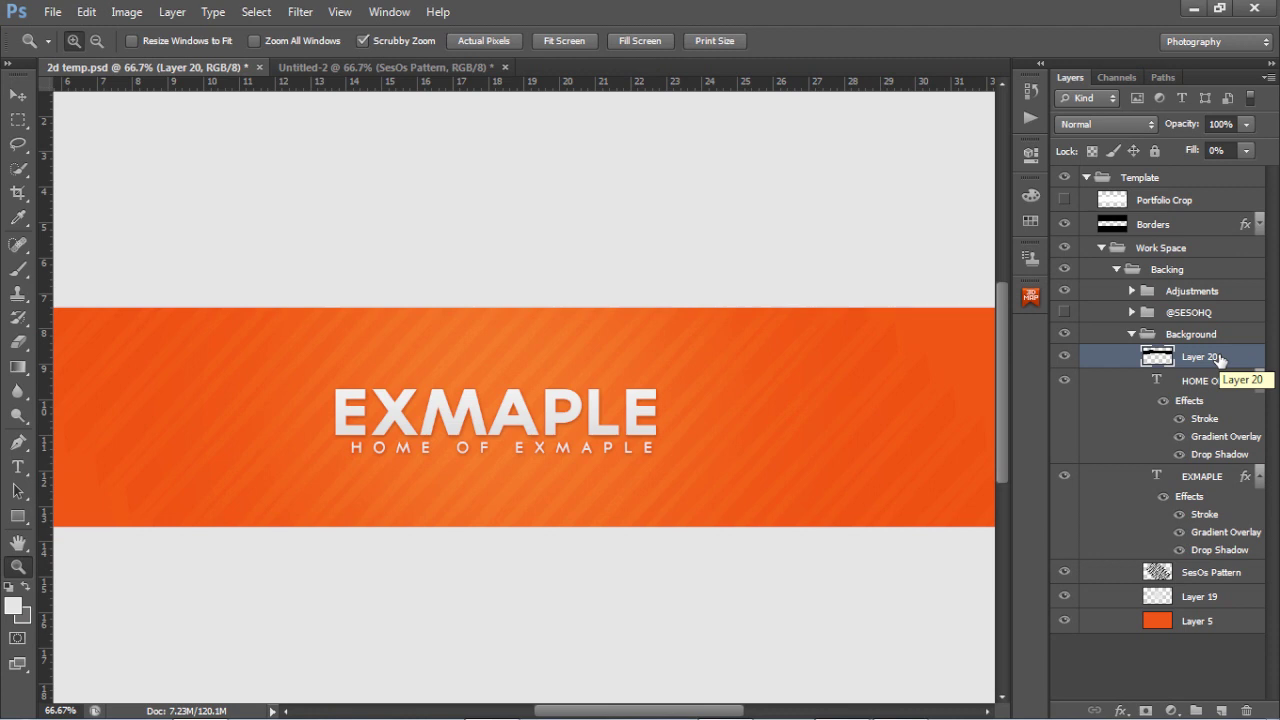
Try 0% opacity with 100% fill on Layer 20, then restore it to 100% opacity and 0% fill
drag(1246, 124, 1114, 150)
mouse_move(1247, 150)
mouse_down()
mouse_move(1262, 180)
mouse_move(1222, 148)
mouse_up()
click(1258, 142)
click(1246, 125)
drag(1175, 145, 1276, 132)
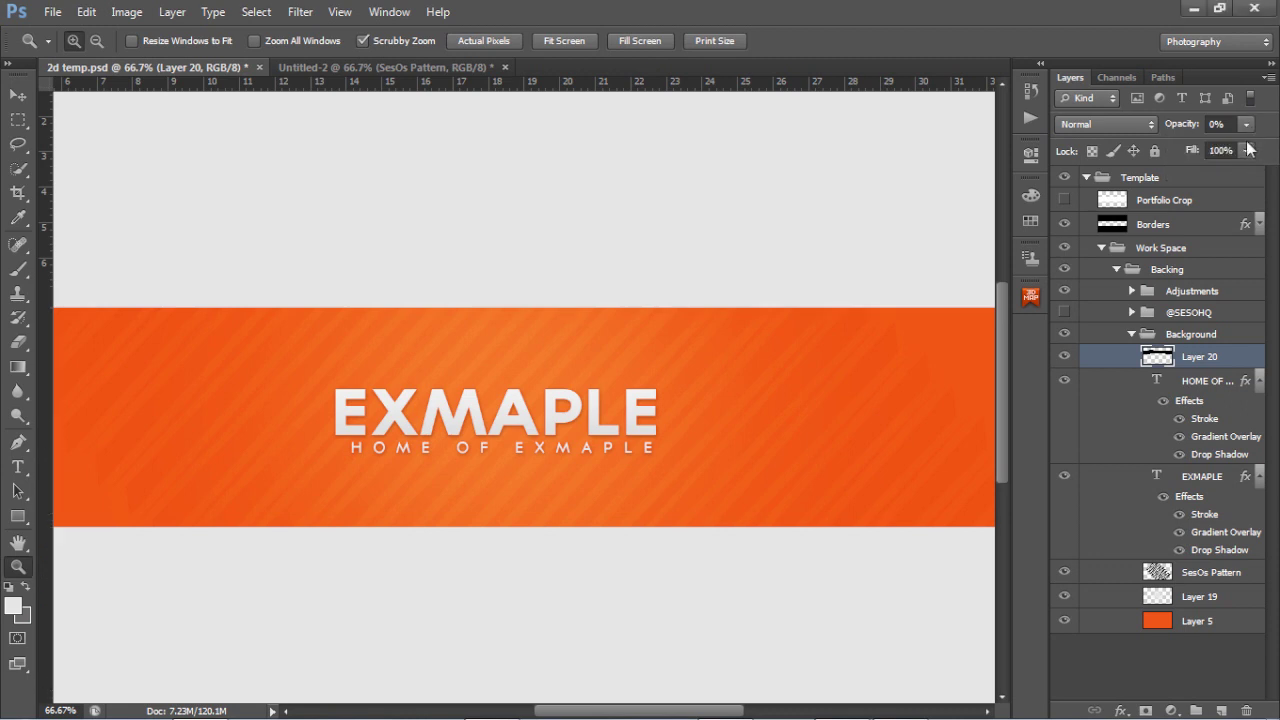
click(1246, 150)
drag(1232, 172, 1095, 182)
click(1265, 153)
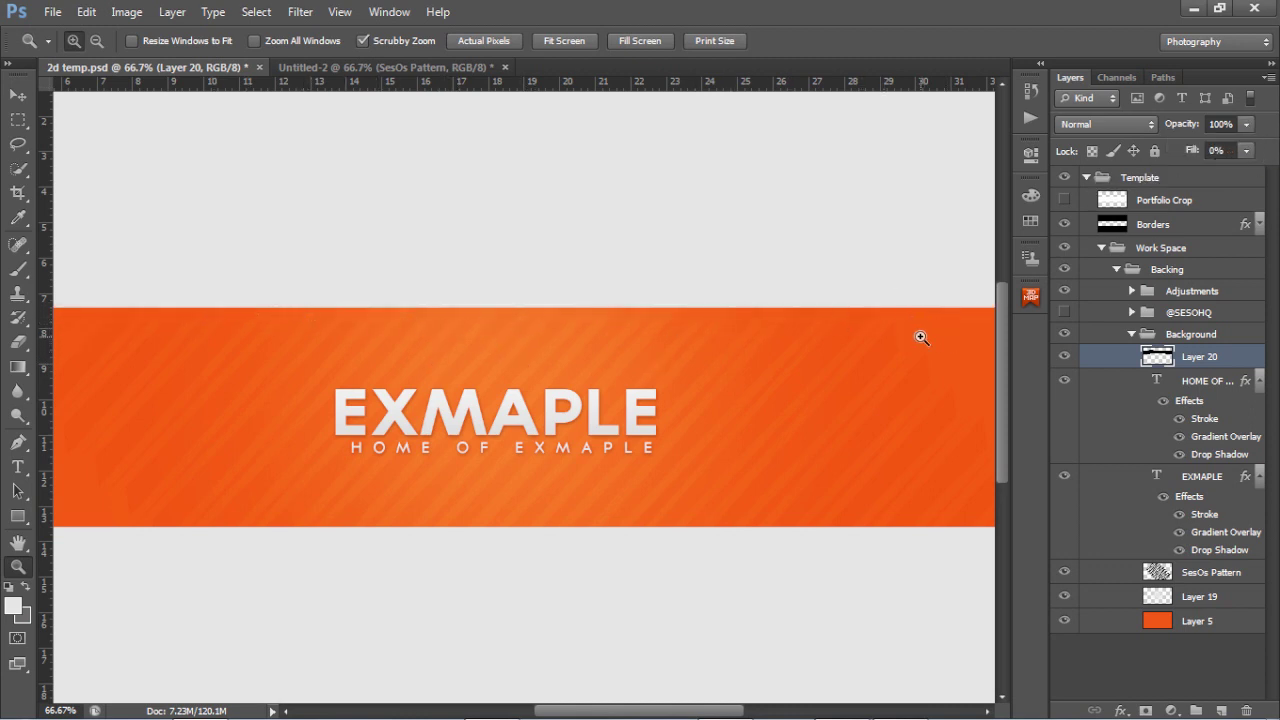
Add a 1 px outside stroke to Layer 20, coloured with the light grey sampled from the area above the banner
double_click(1110, 357)
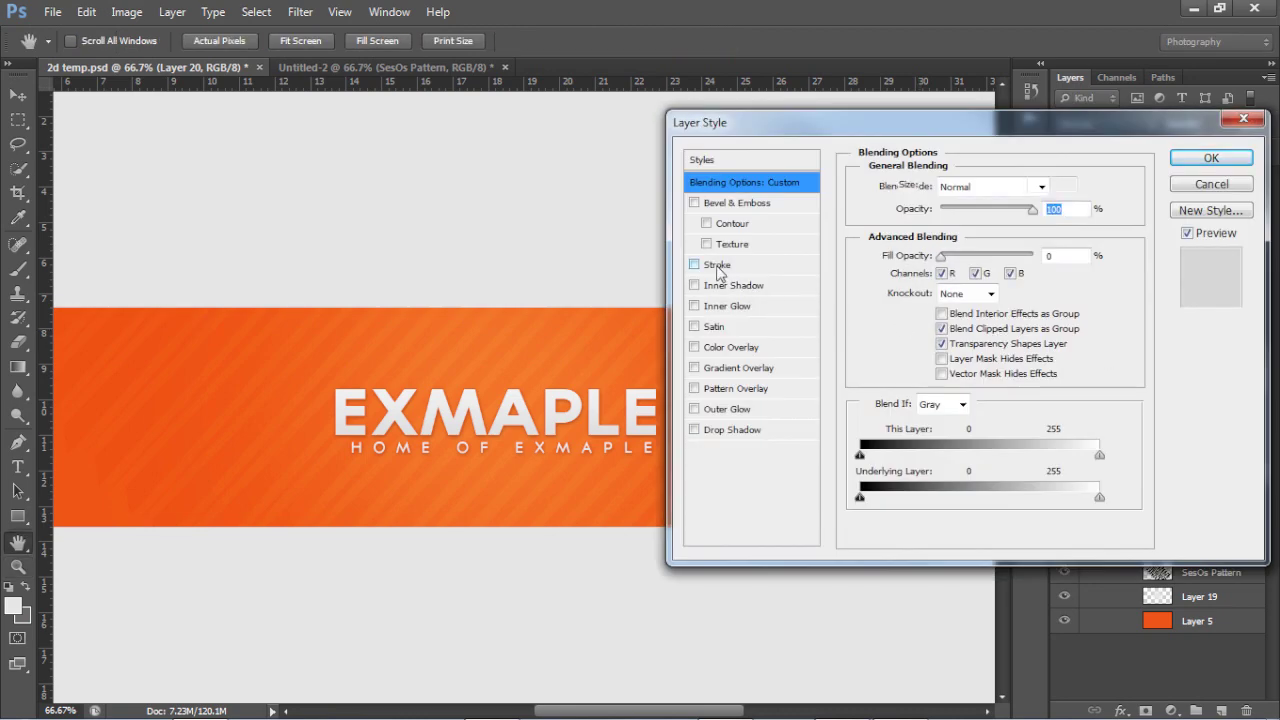
click(717, 265)
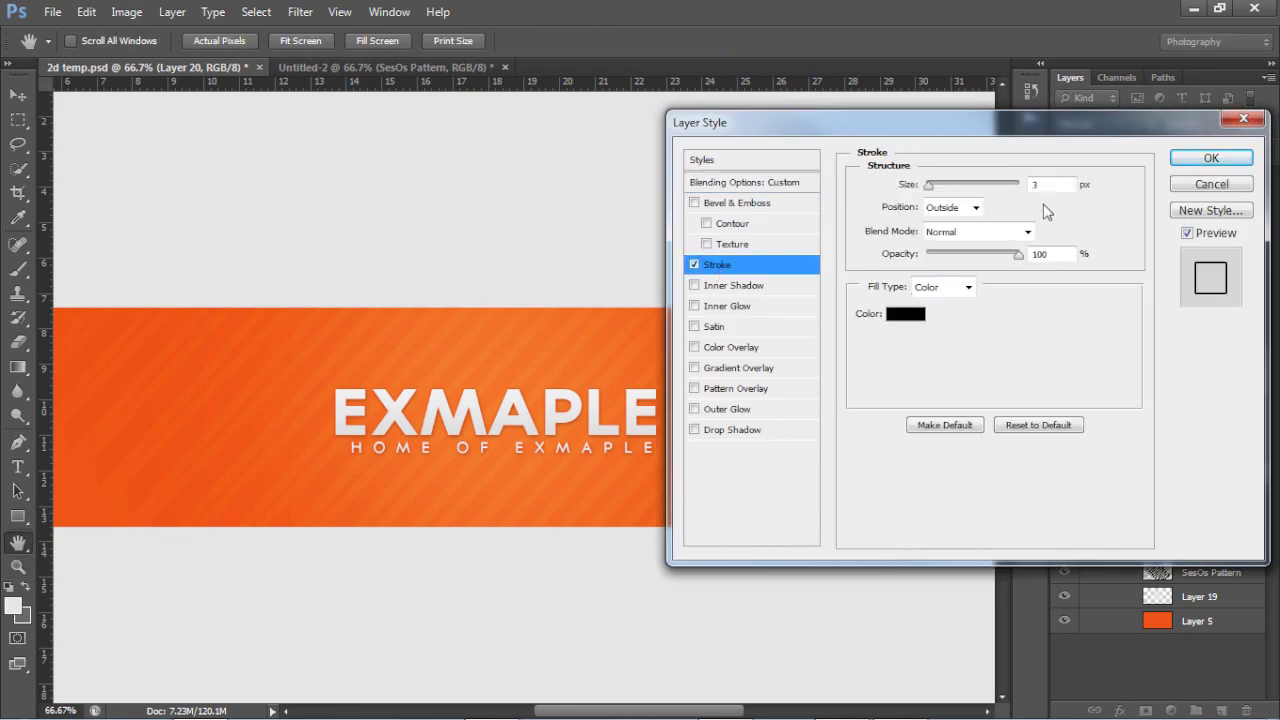
click(906, 314)
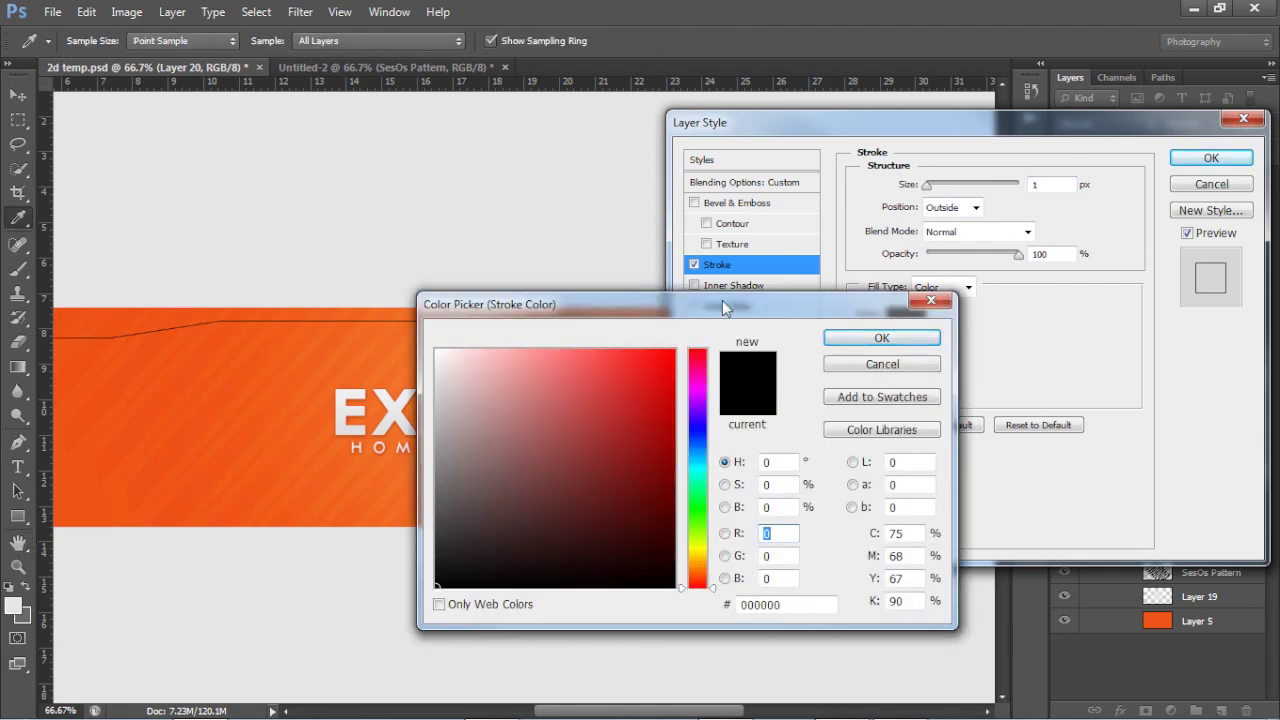
click(324, 237)
click(900, 342)
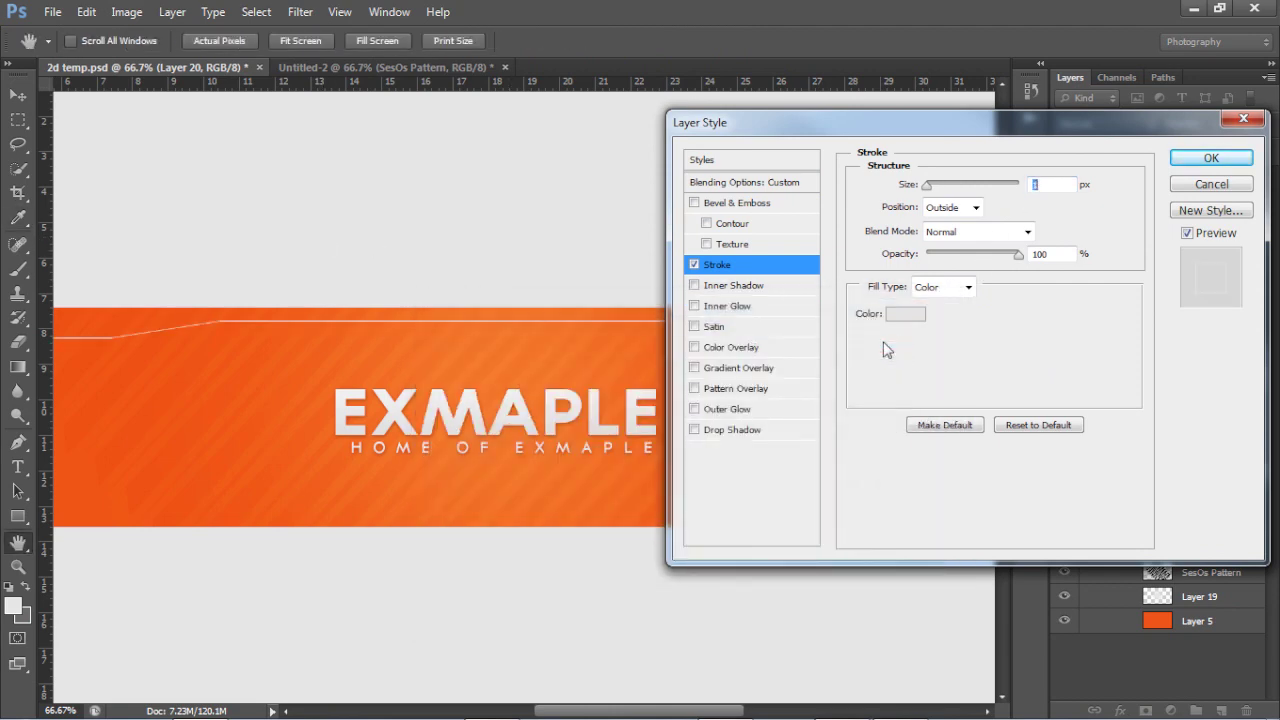
Add a drop shadow to Layer 20 with distance 2 px, spread 6% and size 7 px
click(736, 431)
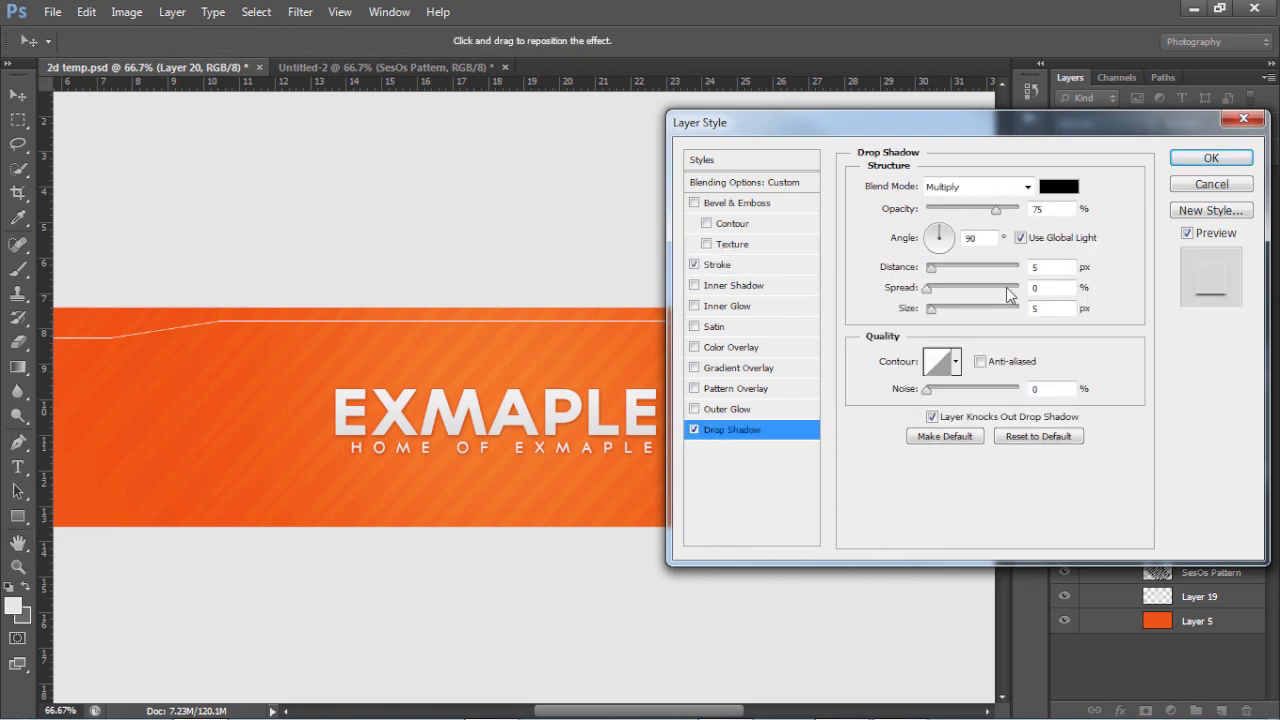
key(Down)
key(Down)
click(1049, 290)
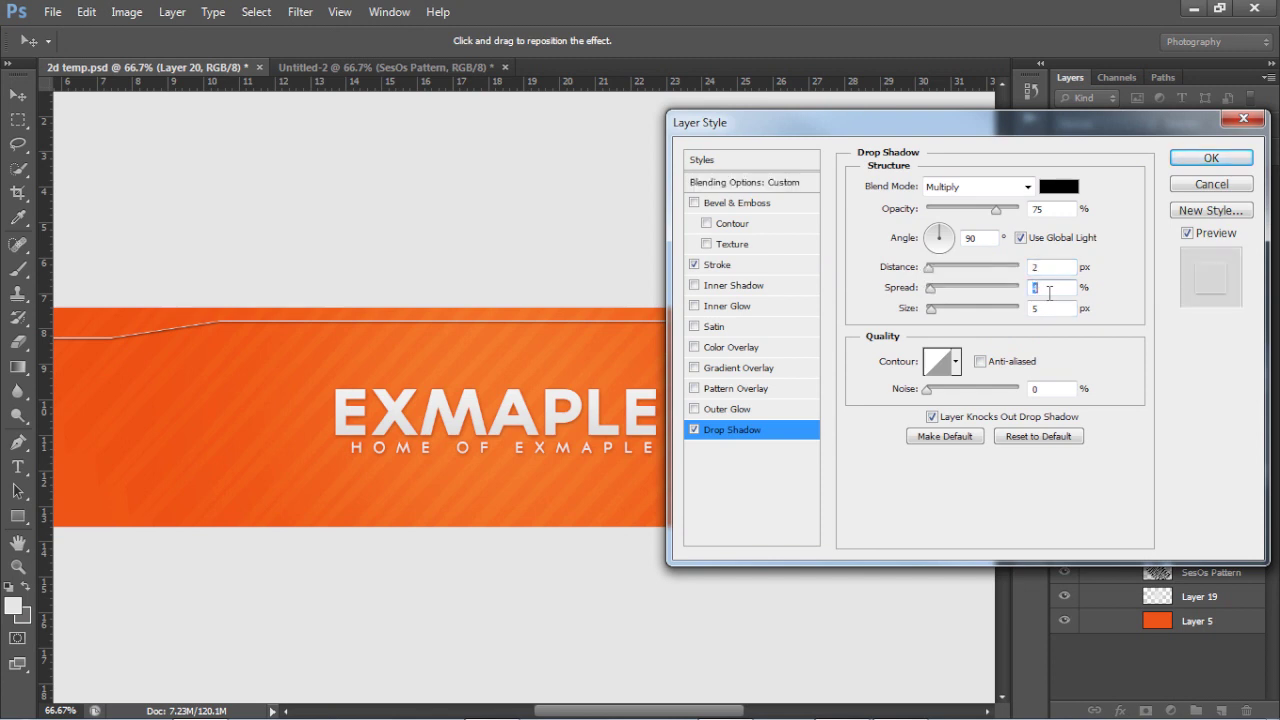
key(Up)
key(Up)
key(Up)
key(Up)
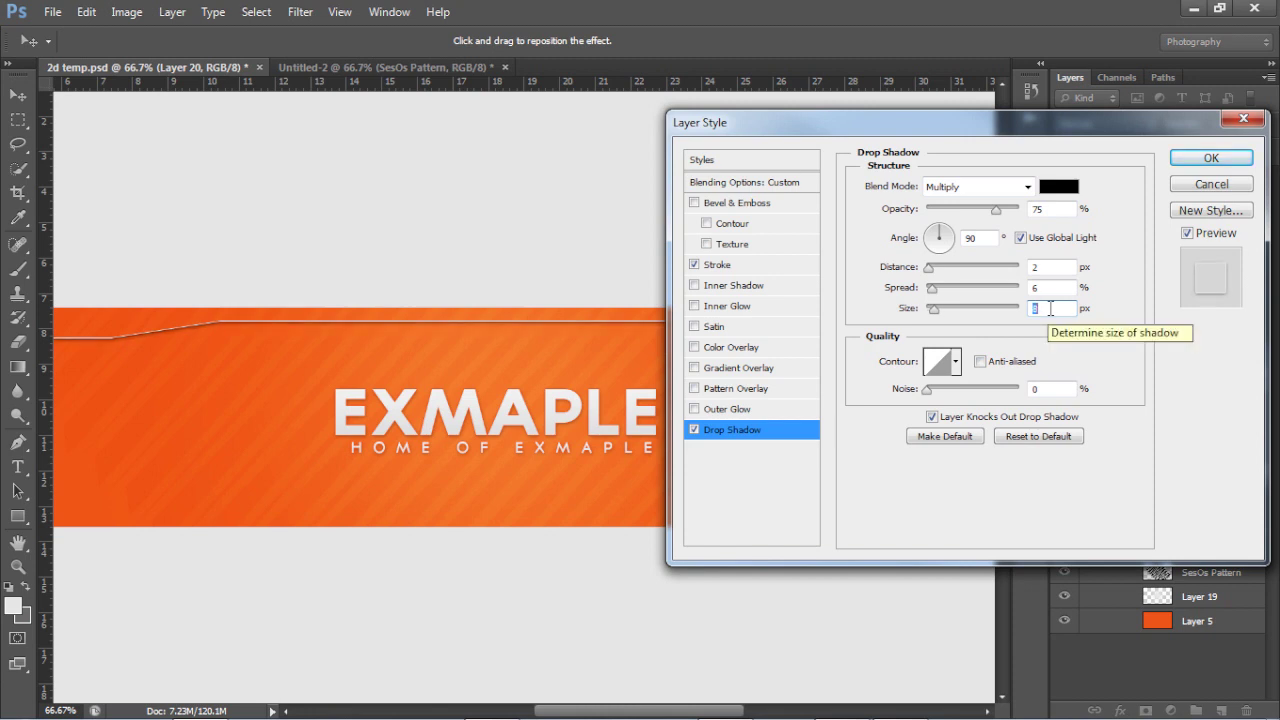
key(Down)
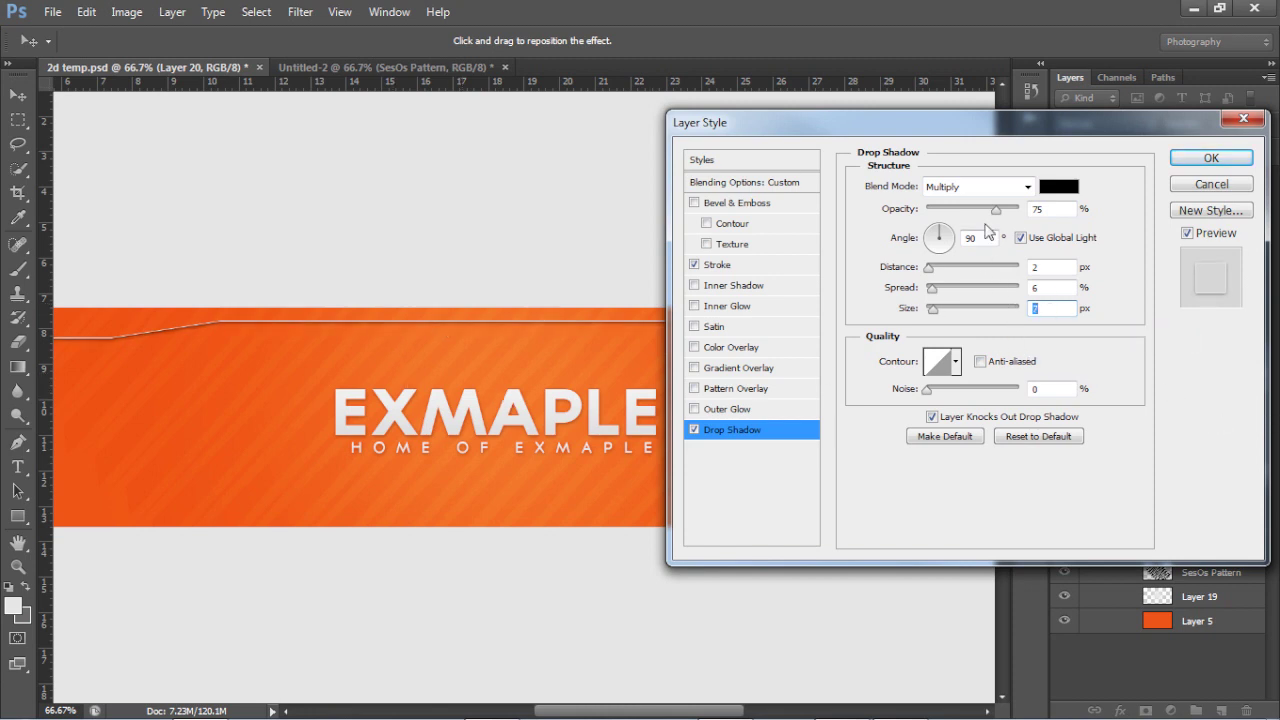
Set the opacity of Layer 20's drop shadow to 65%
click(1053, 208)
key(BackSpace)
key(BackSpace)
text(65)
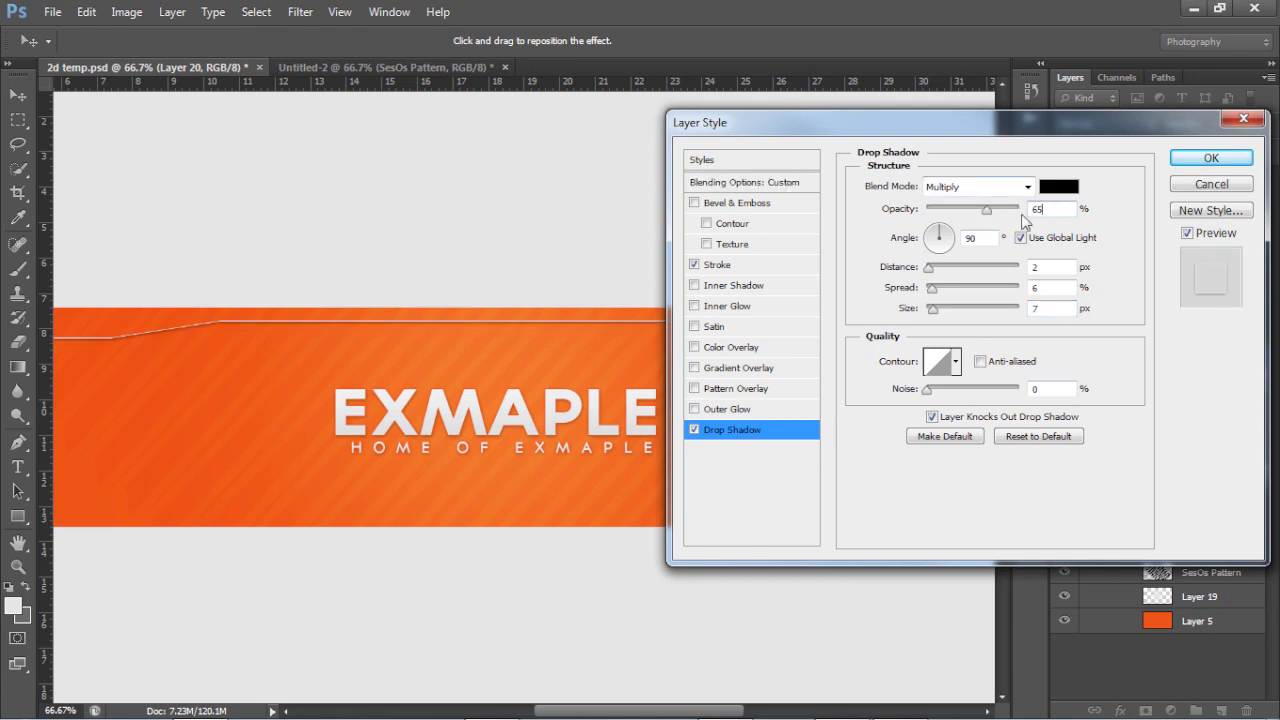
Add a linear gradient overlay to Layer 20, changing its black stop to mid grey 848484 and keeping the white stop
click(733, 368)
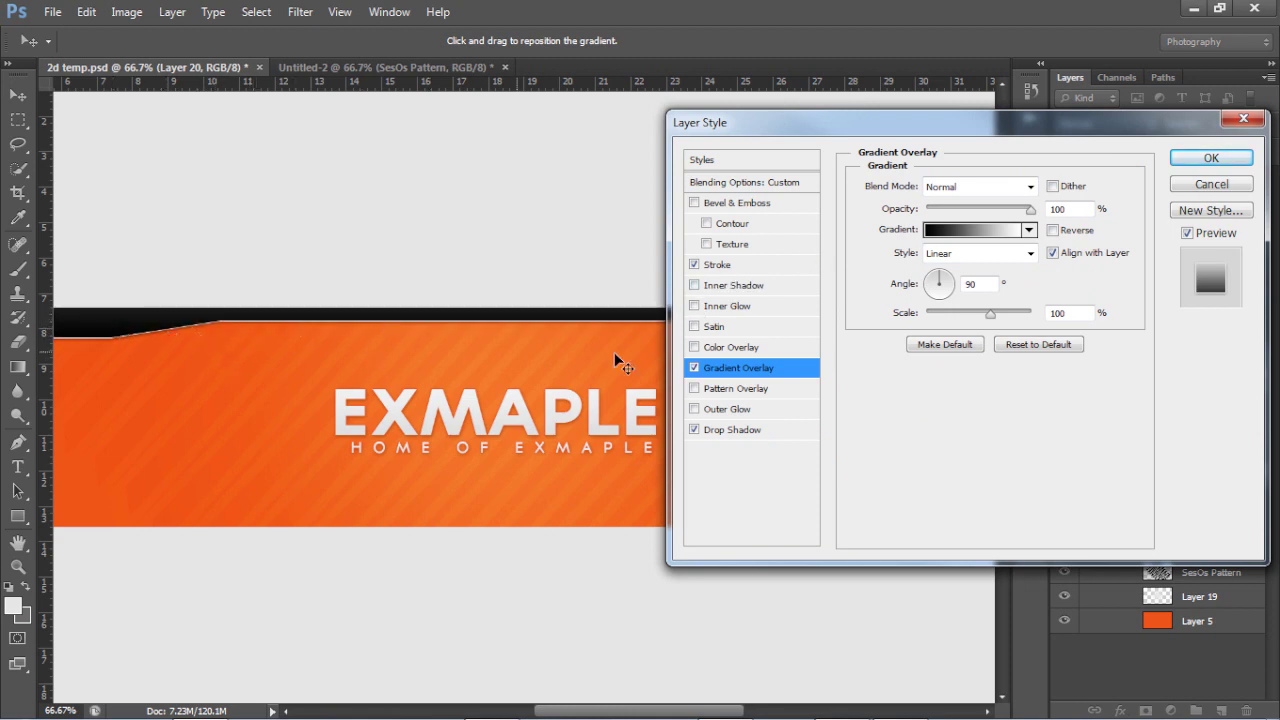
click(1012, 231)
double_click(702, 465)
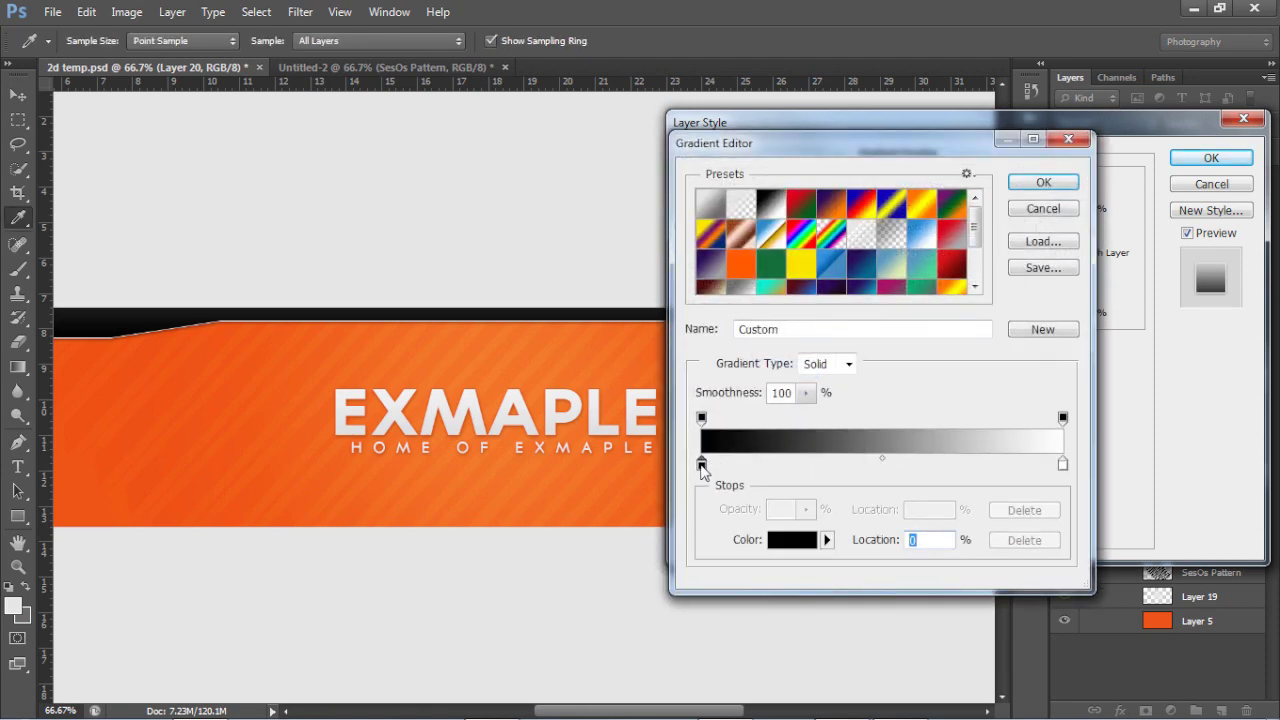
drag(438, 468, 358, 464)
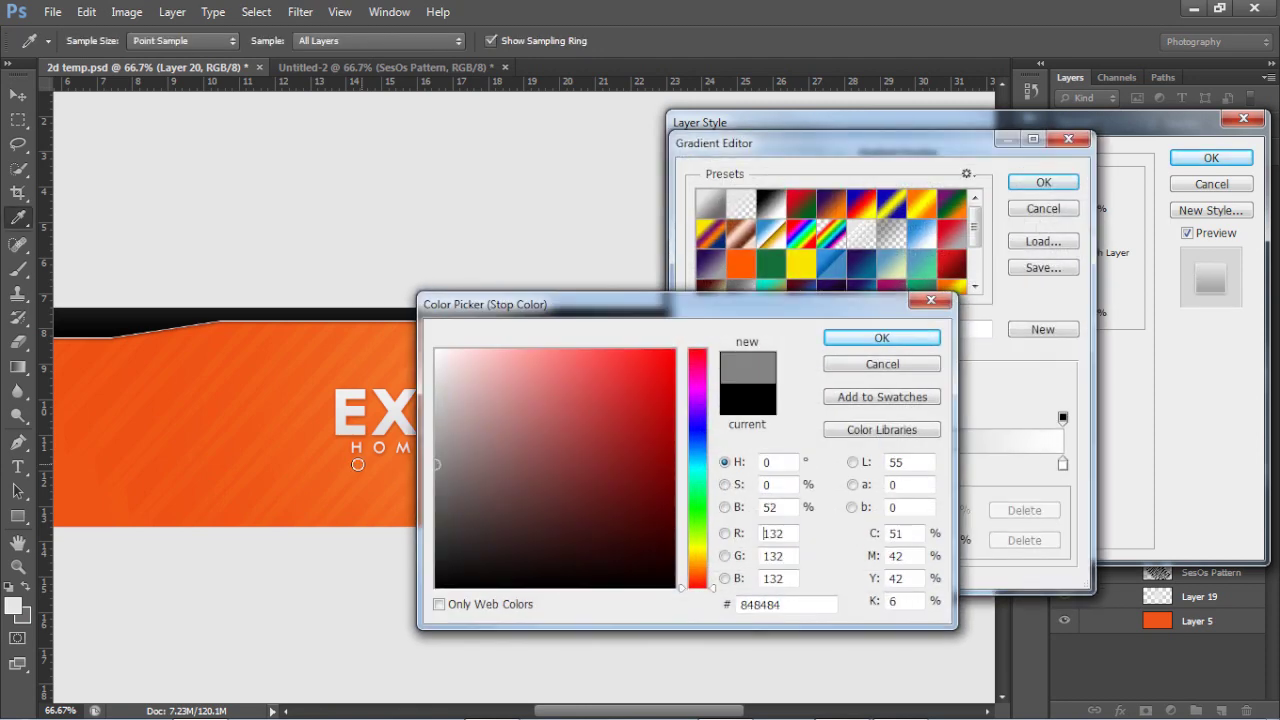
click(856, 342)
click(1040, 184)
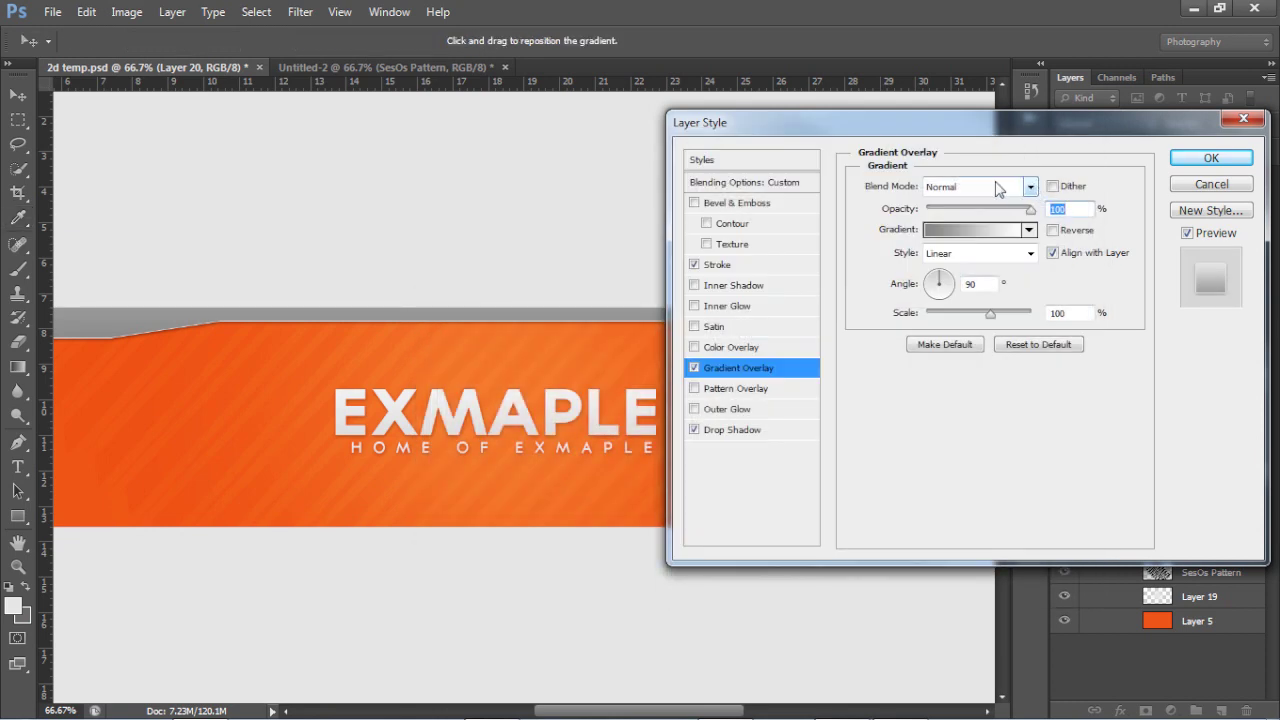
Set the gradient overlay to Soft Light at 75% opacity and apply the layer style
click(1000, 187)
click(944, 447)
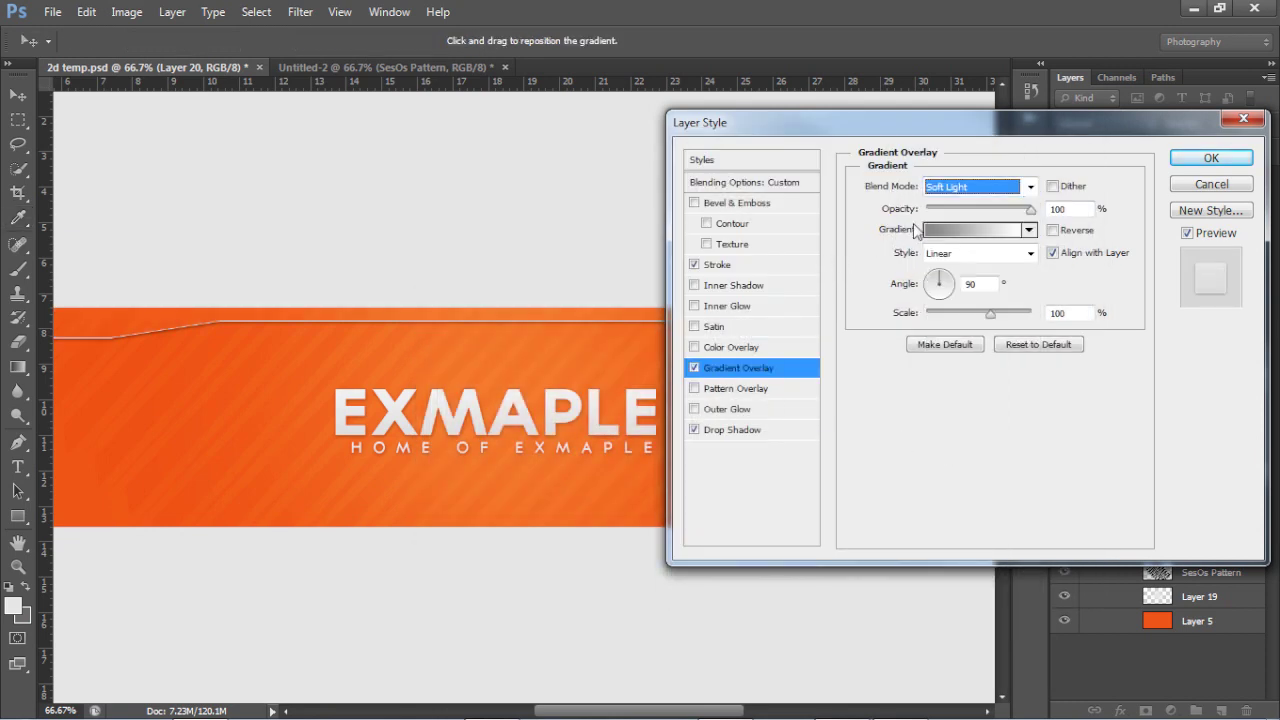
key(Tab)
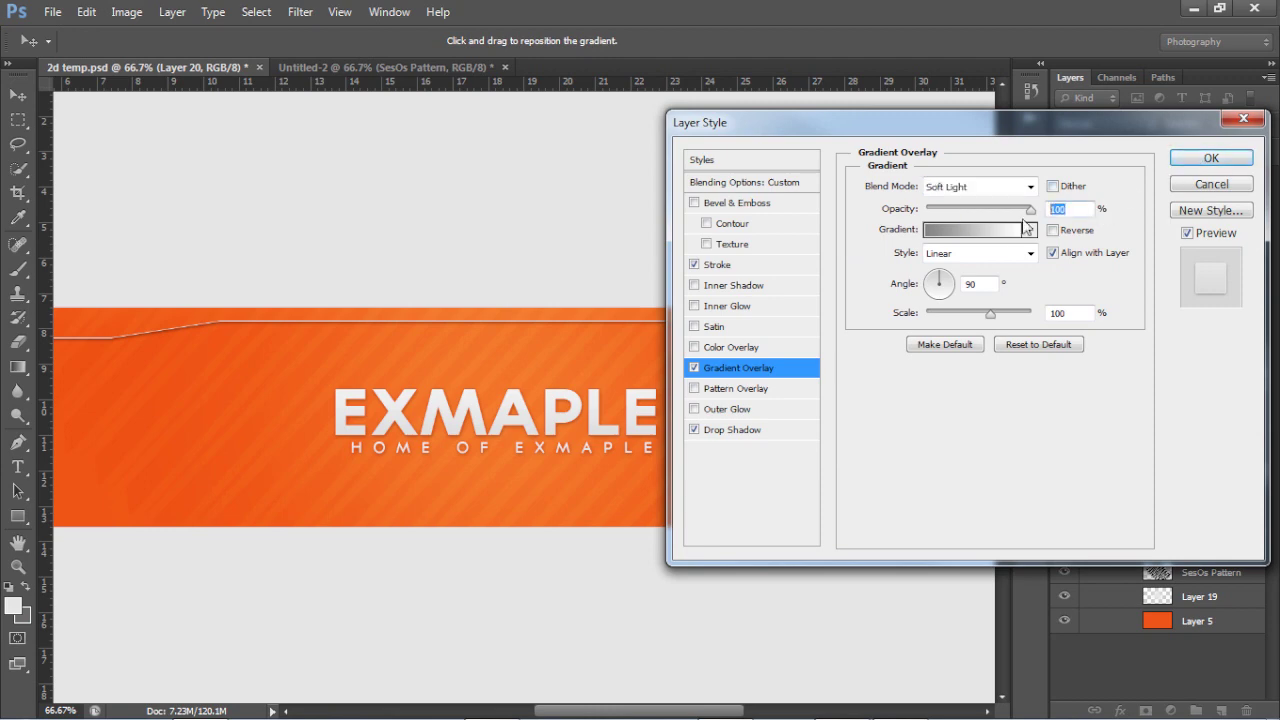
text(75)
click(1200, 158)
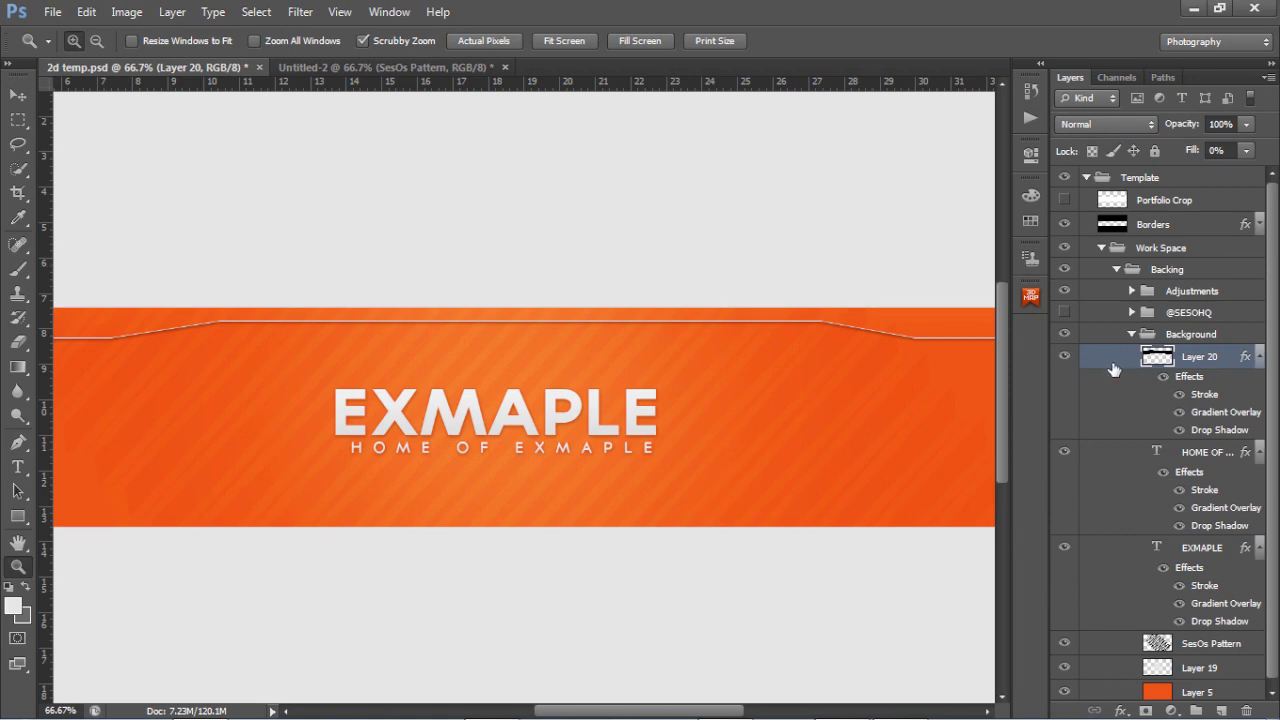
Save Layer 20's layer style as a new style preset named TUT, including its effects and blending options
double_click(1095, 363)
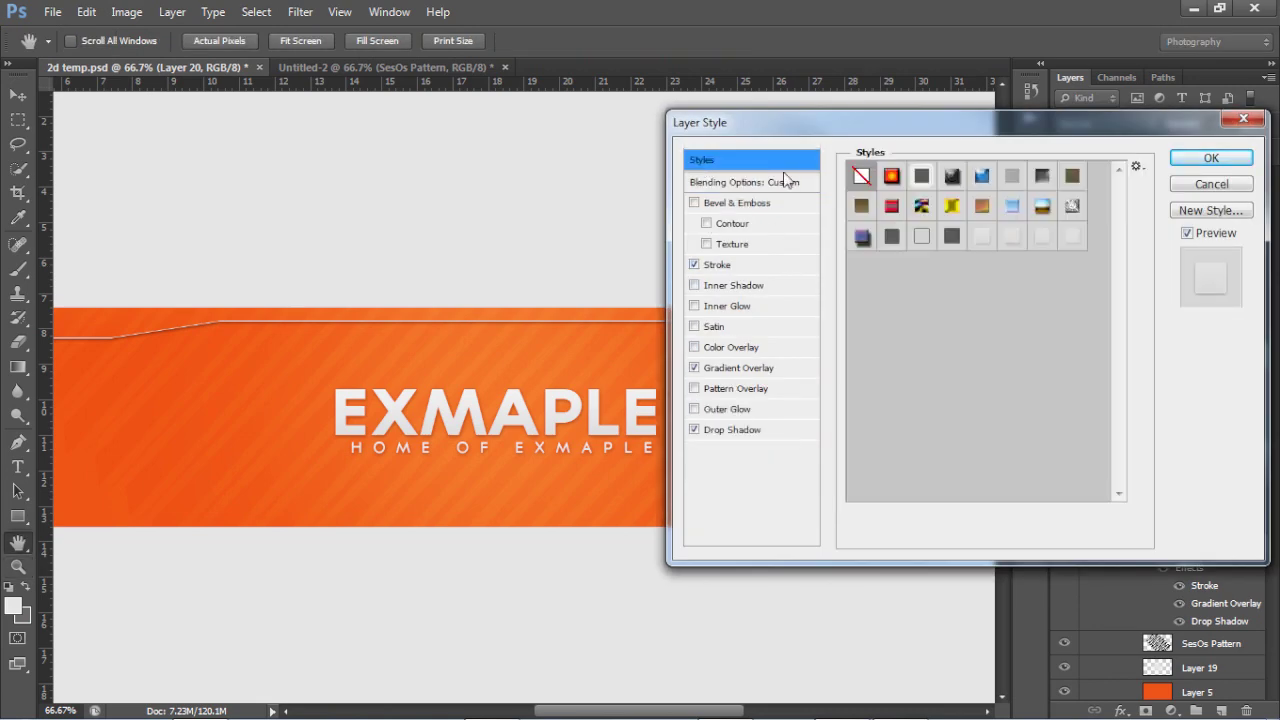
click(1178, 216)
text(TUT)
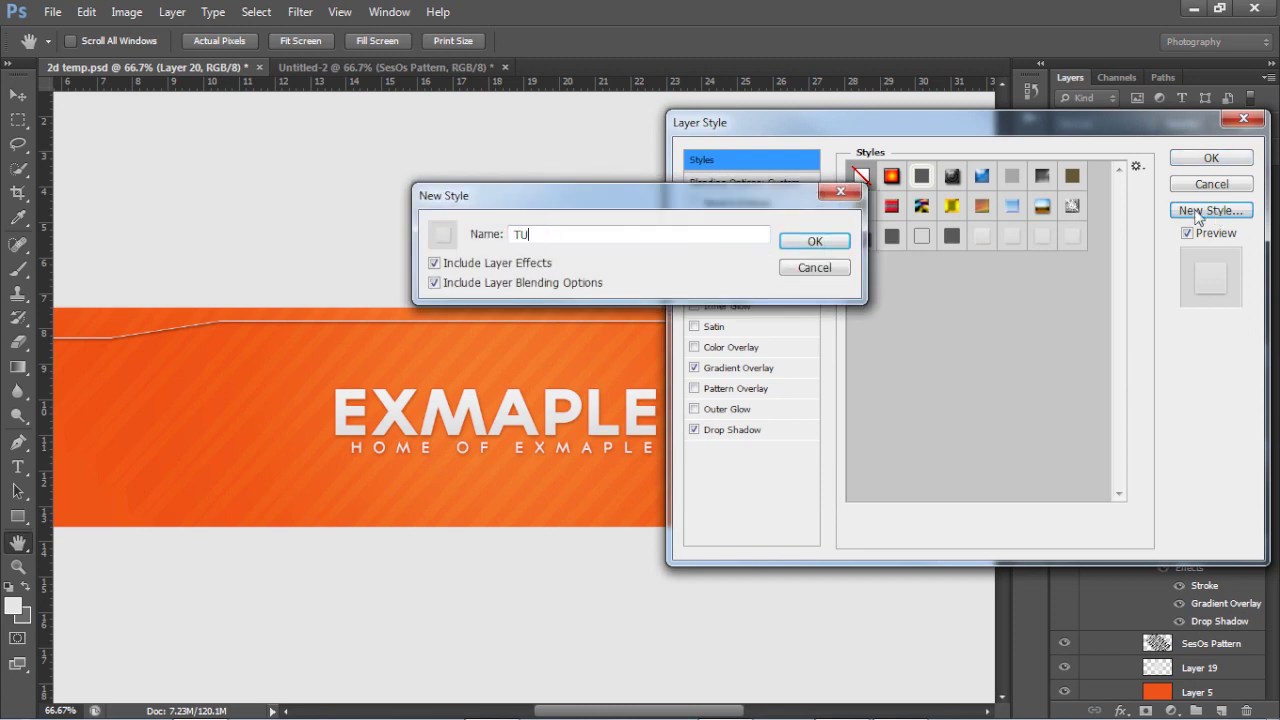
click(814, 245)
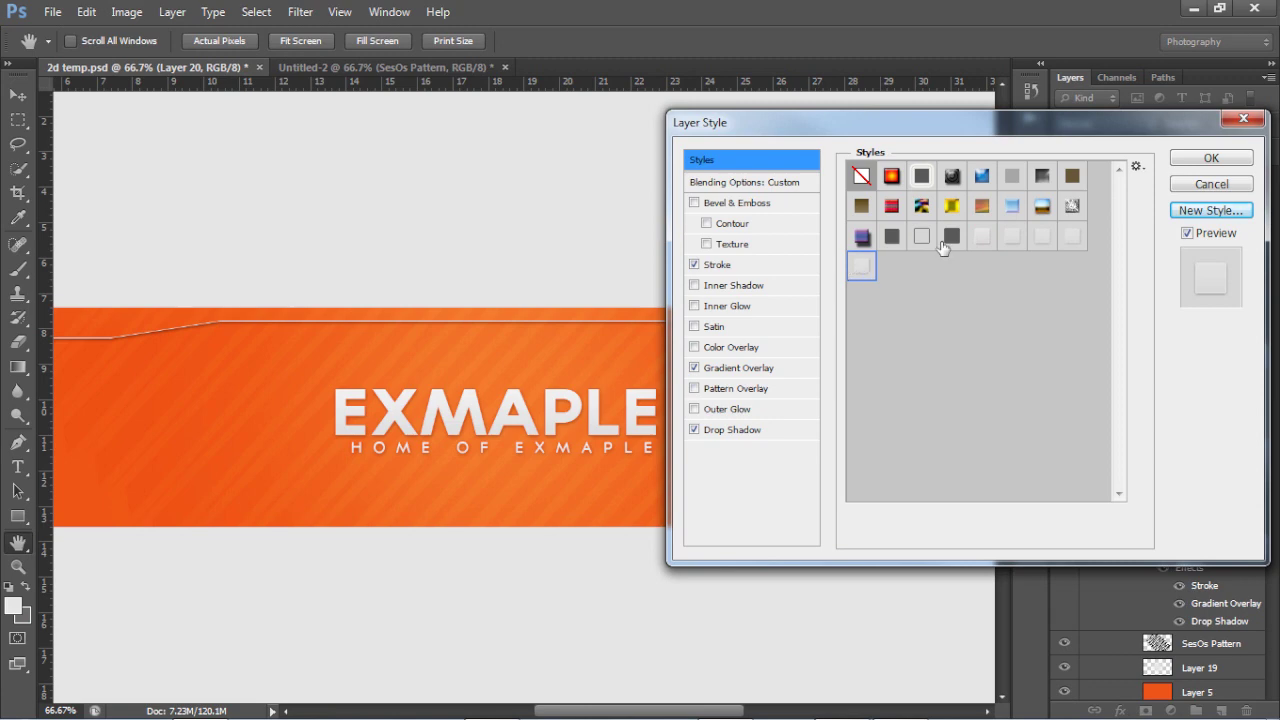
click(1185, 163)
key(z)
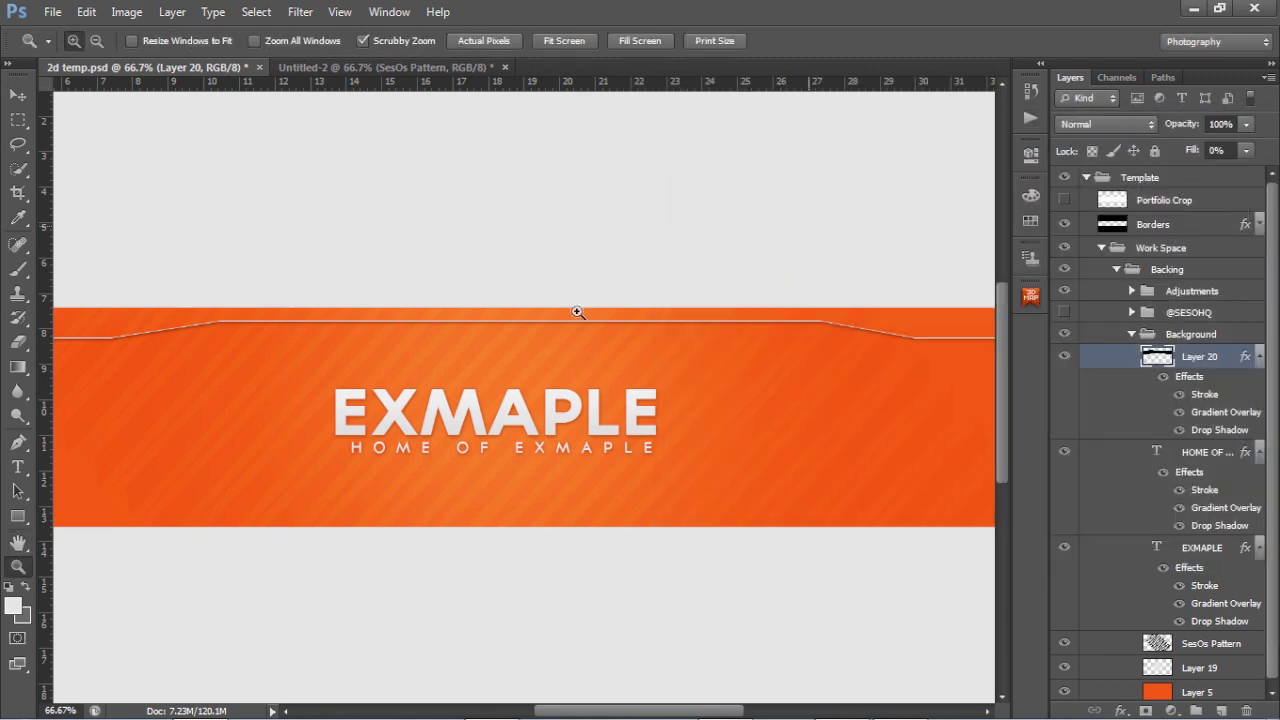
alt+click(574, 309)
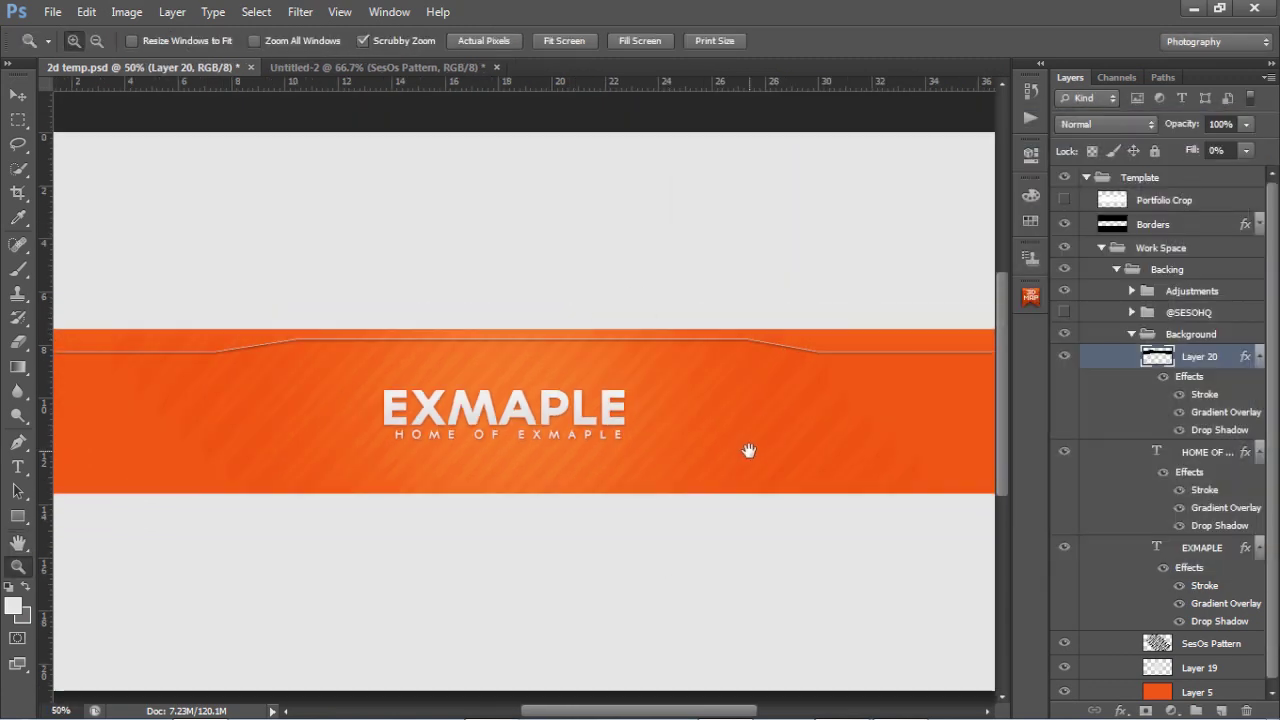
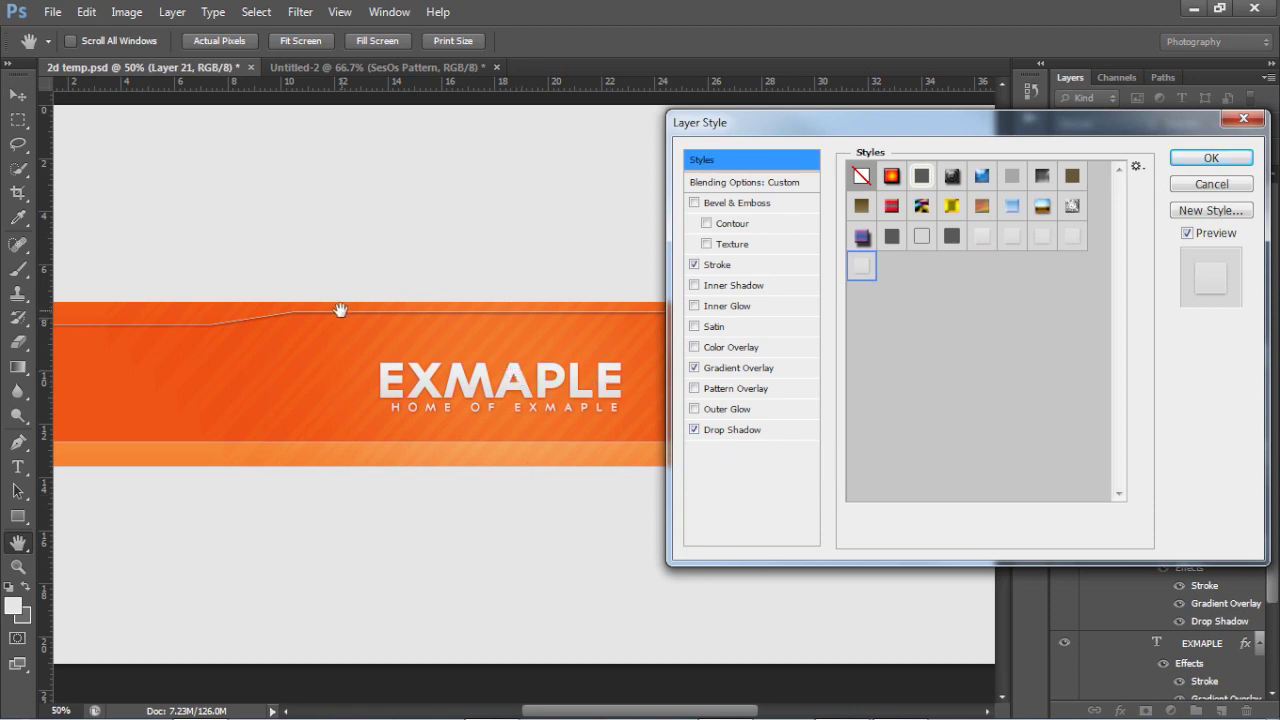
Adjust the gradient overlay angle of the lower strip on Layer 21 and set its drop shadow angle to -90°
click(728, 377)
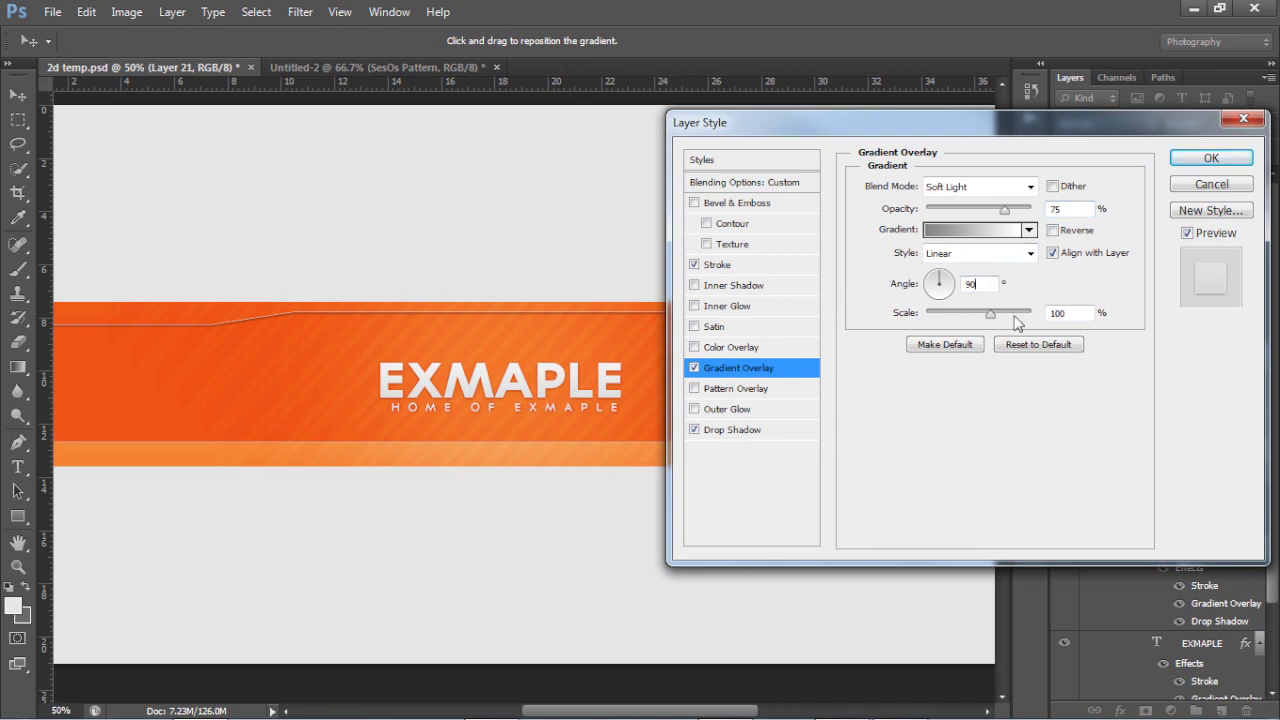
click(735, 438)
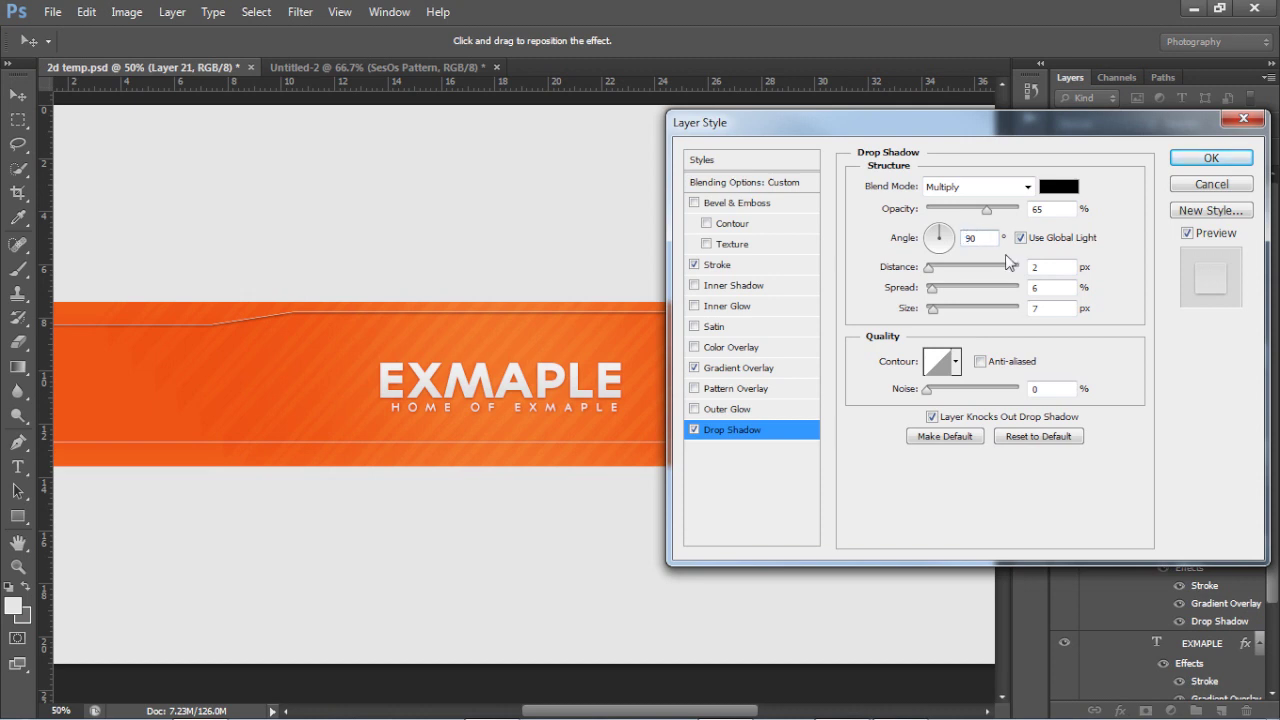
text(-)
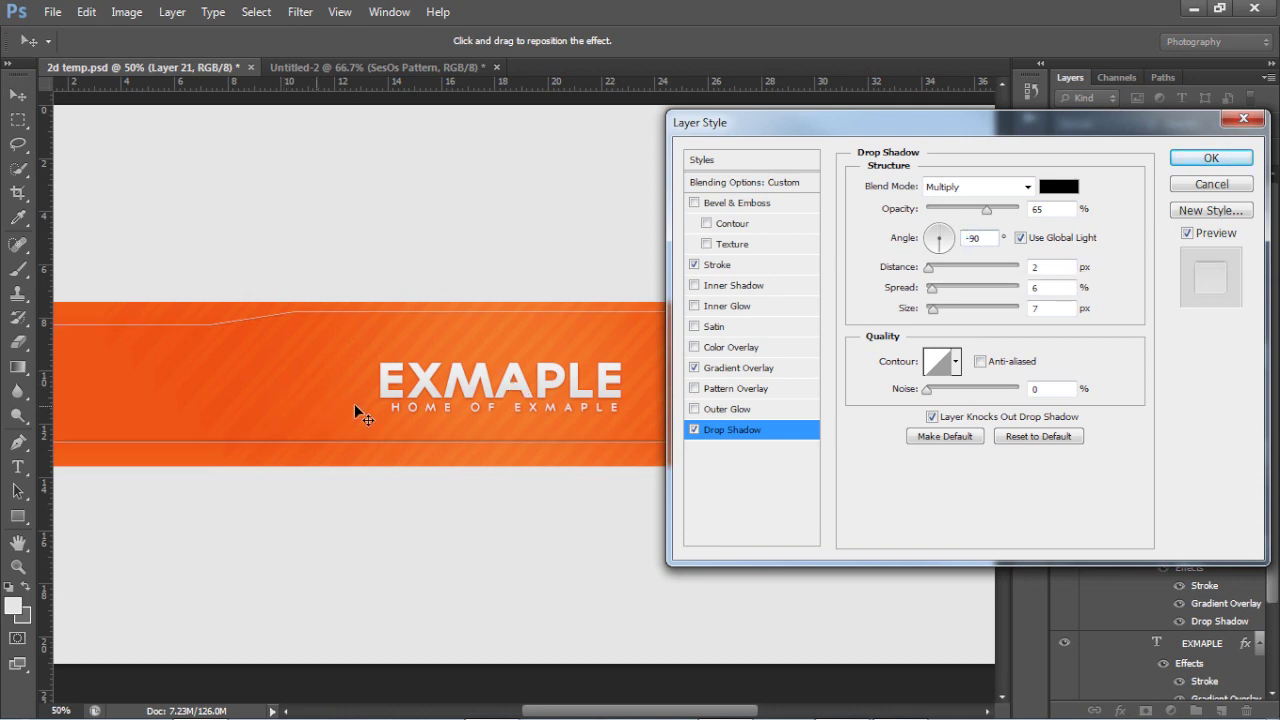
Turn off Use Global Light for the drop shadows of Layer 21 and Layer 20 and apply both layer styles
click(1020, 238)
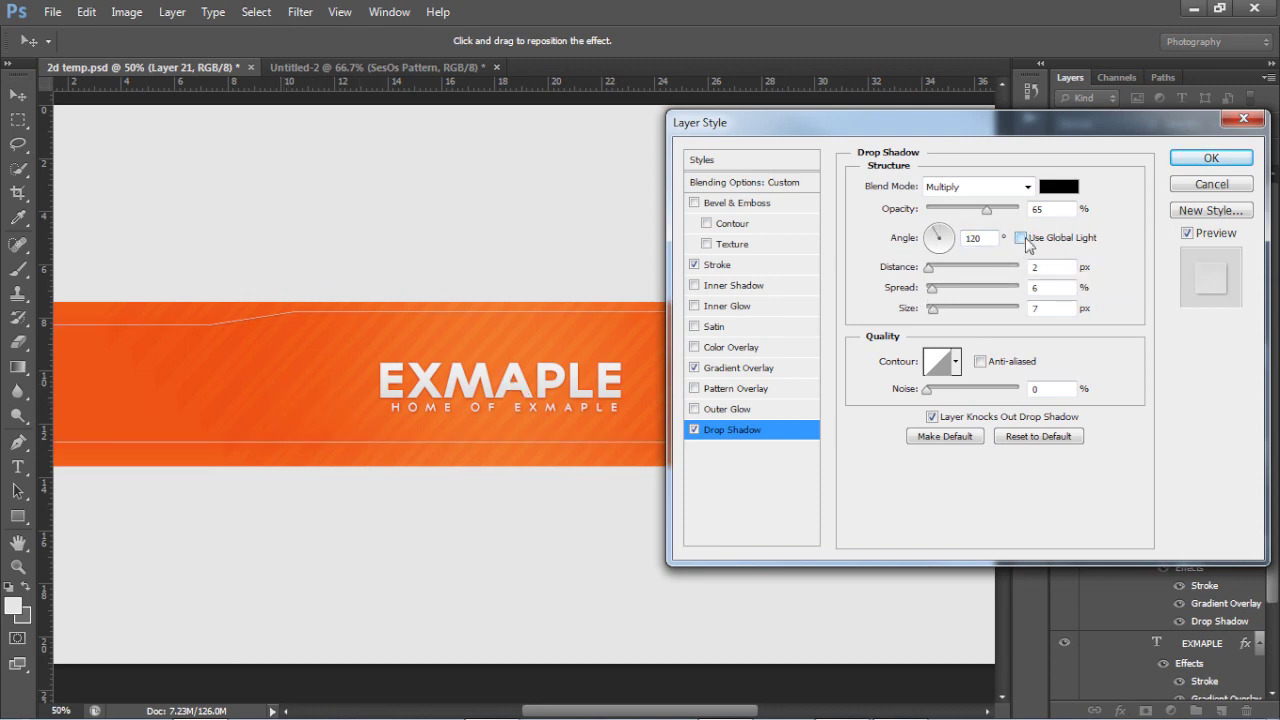
click(1211, 158)
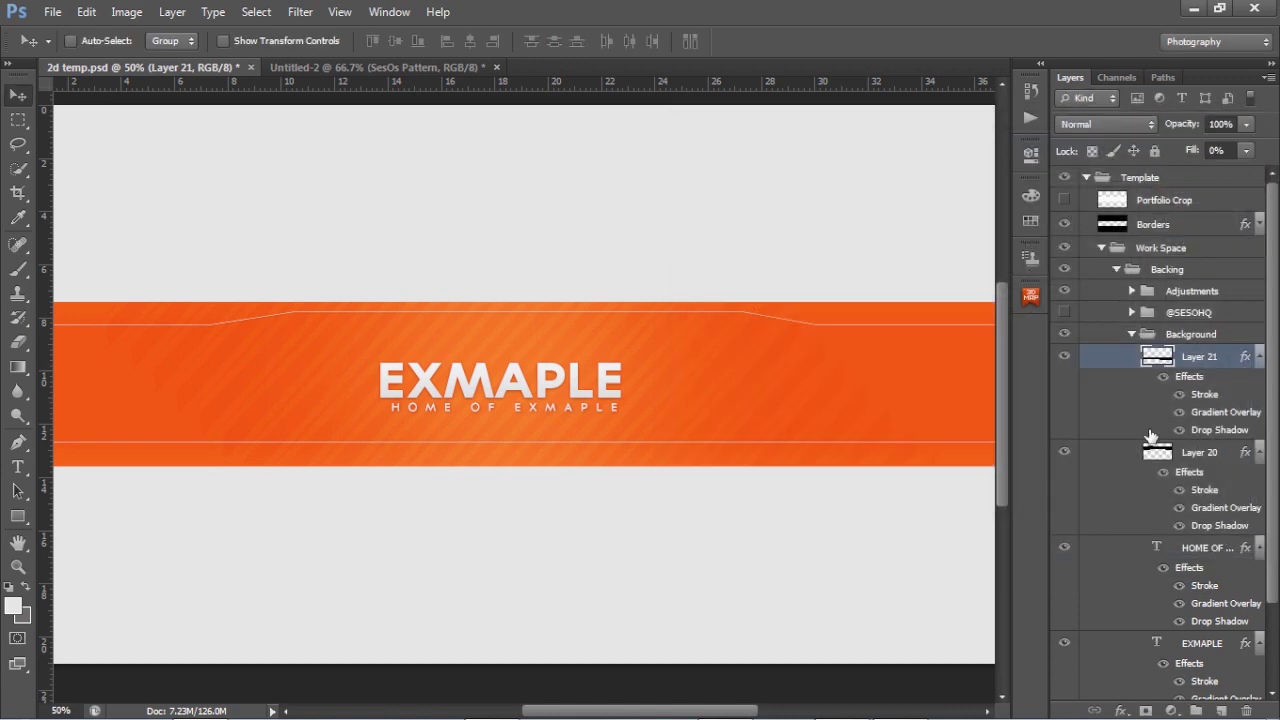
click(1129, 458)
double_click(1129, 460)
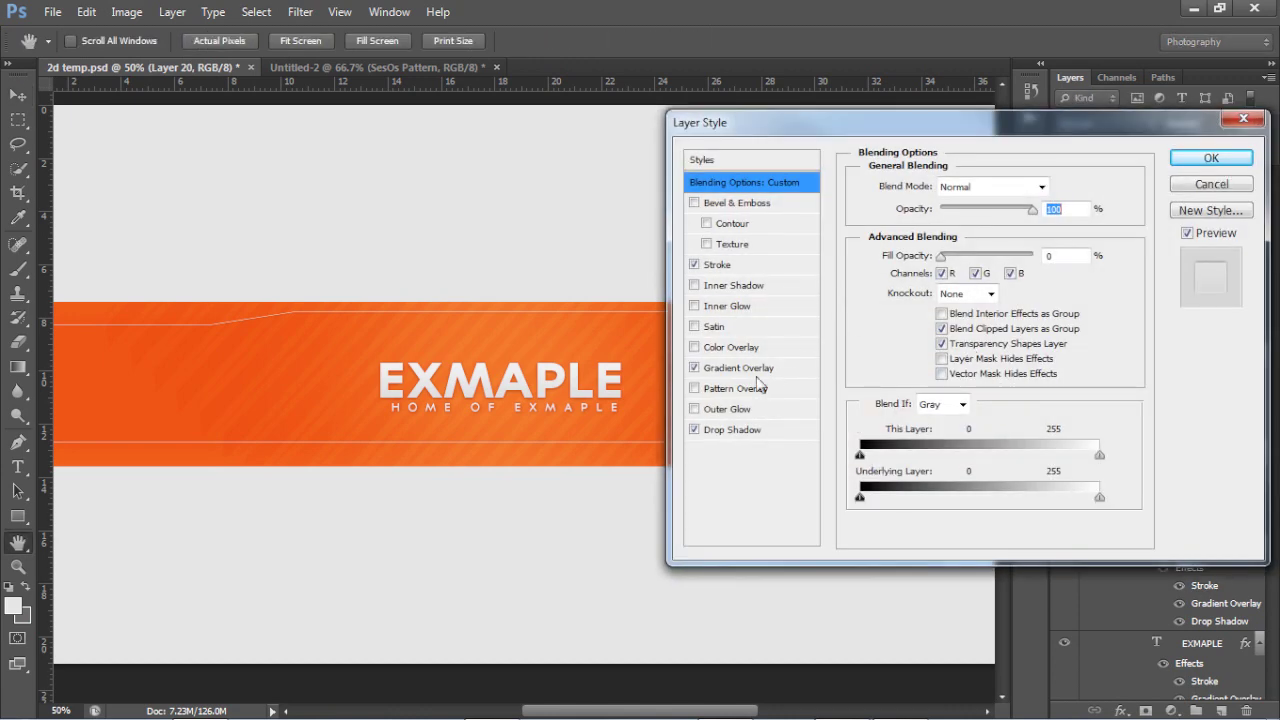
click(740, 369)
click(730, 430)
click(1020, 238)
click(1211, 158)
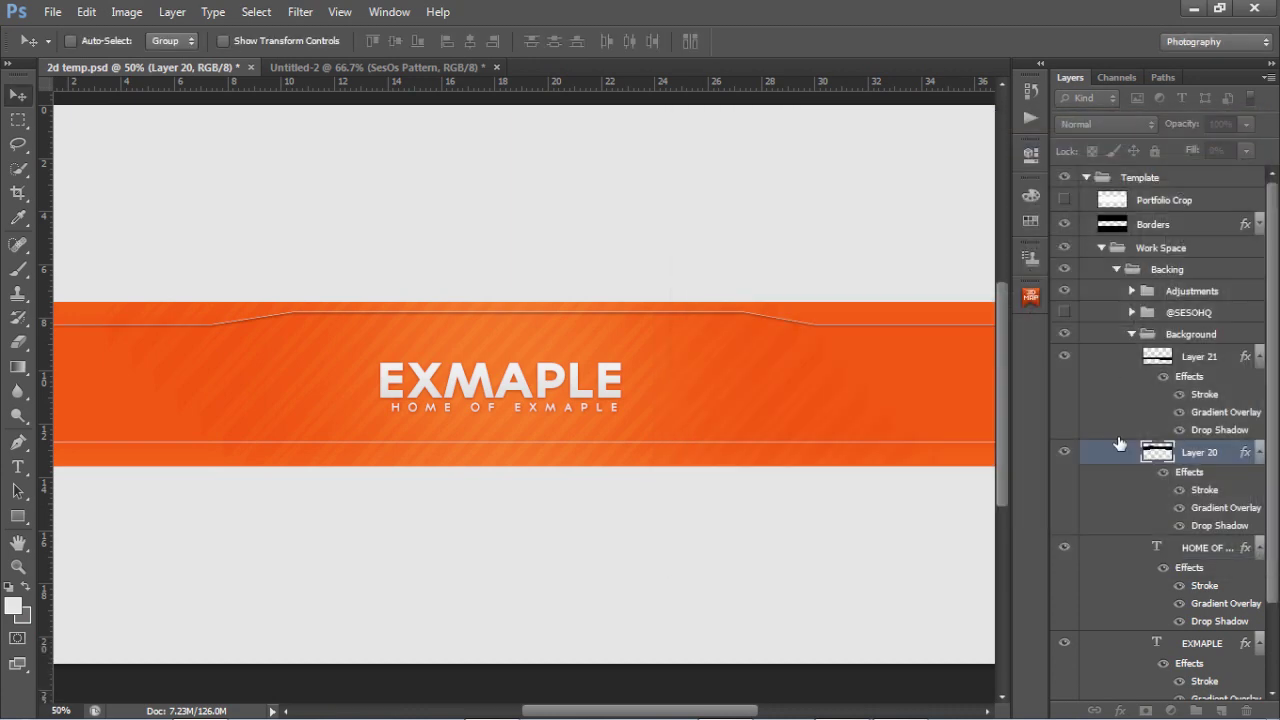
Set Layer 21's drop shadow angle to -74° and apply the layer style
double_click(1140, 369)
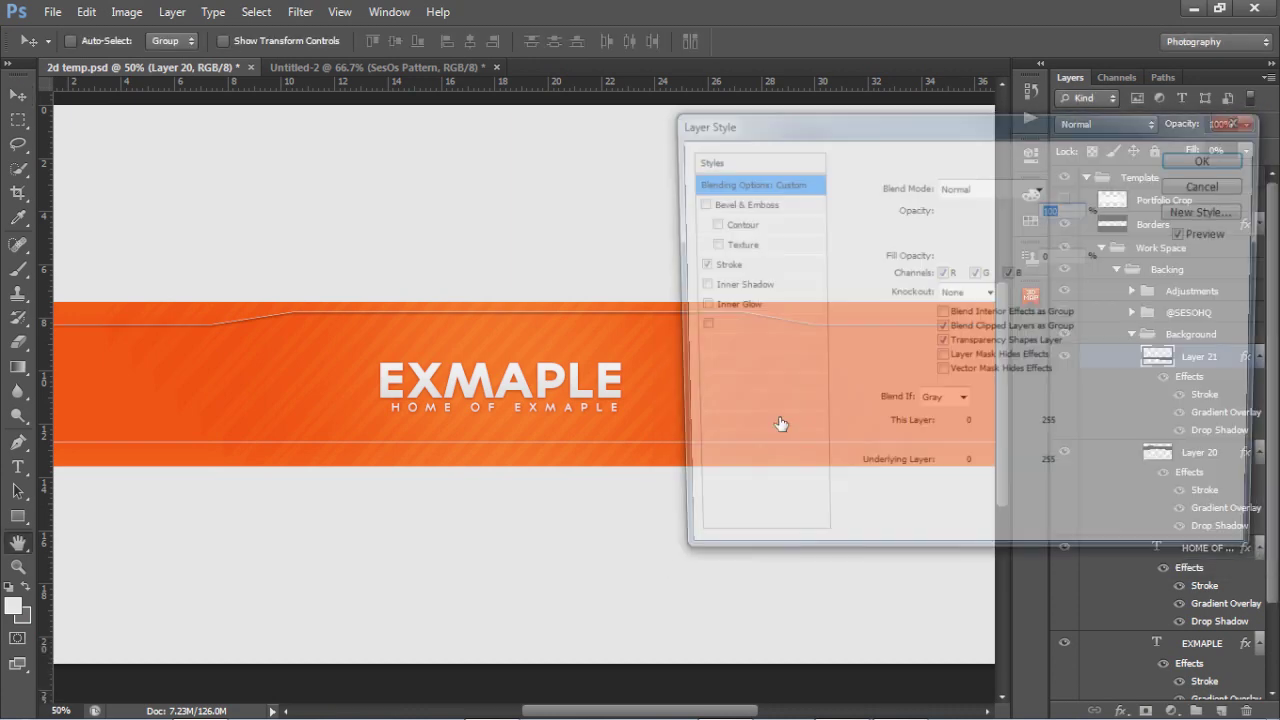
click(737, 430)
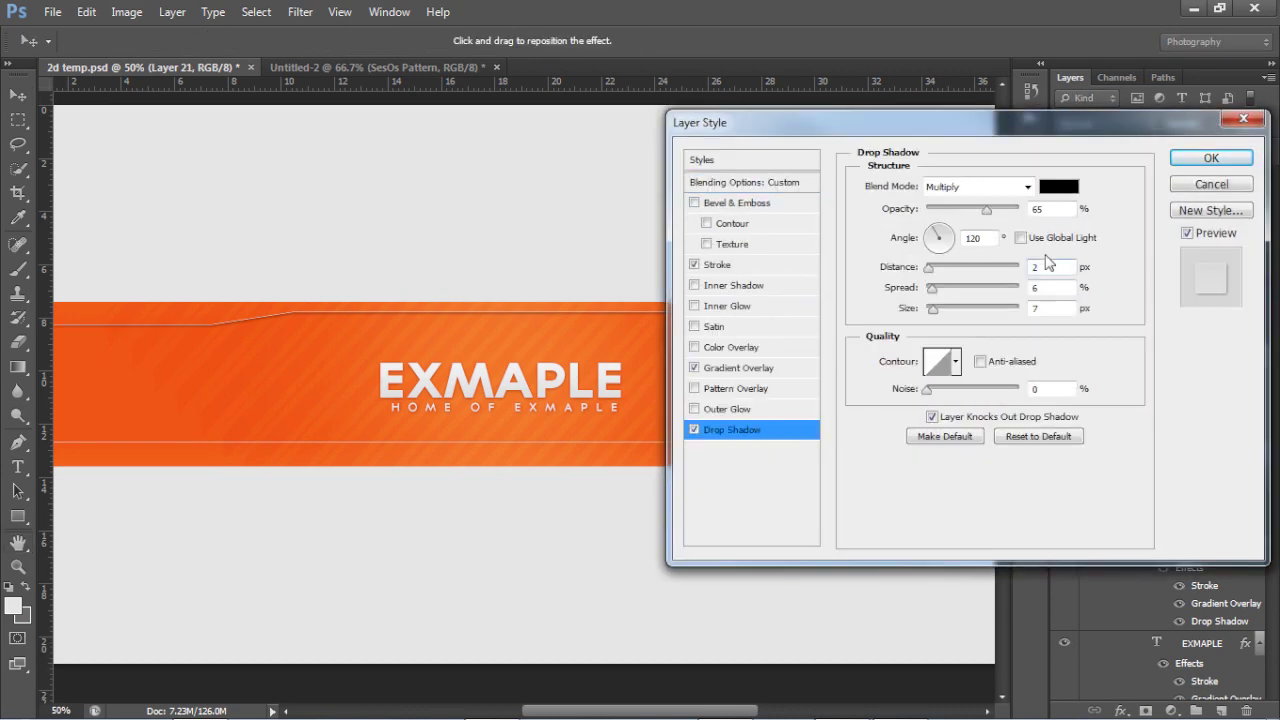
click(948, 252)
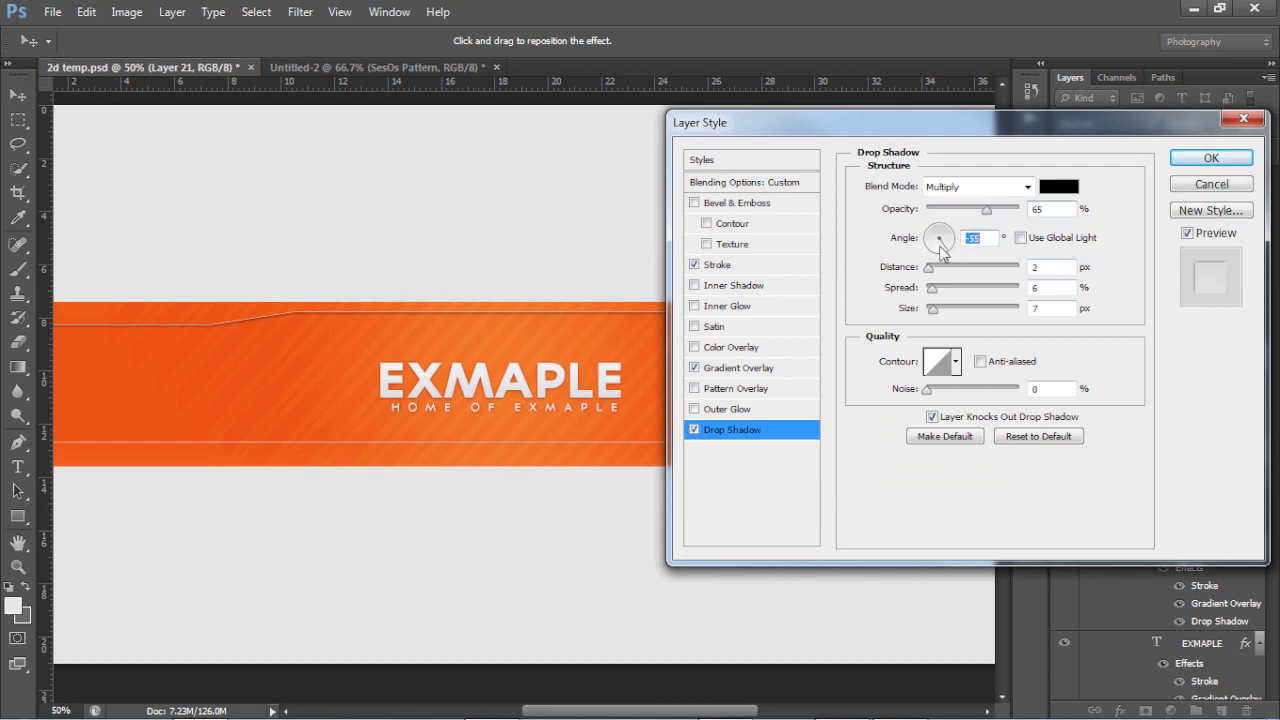
click(943, 258)
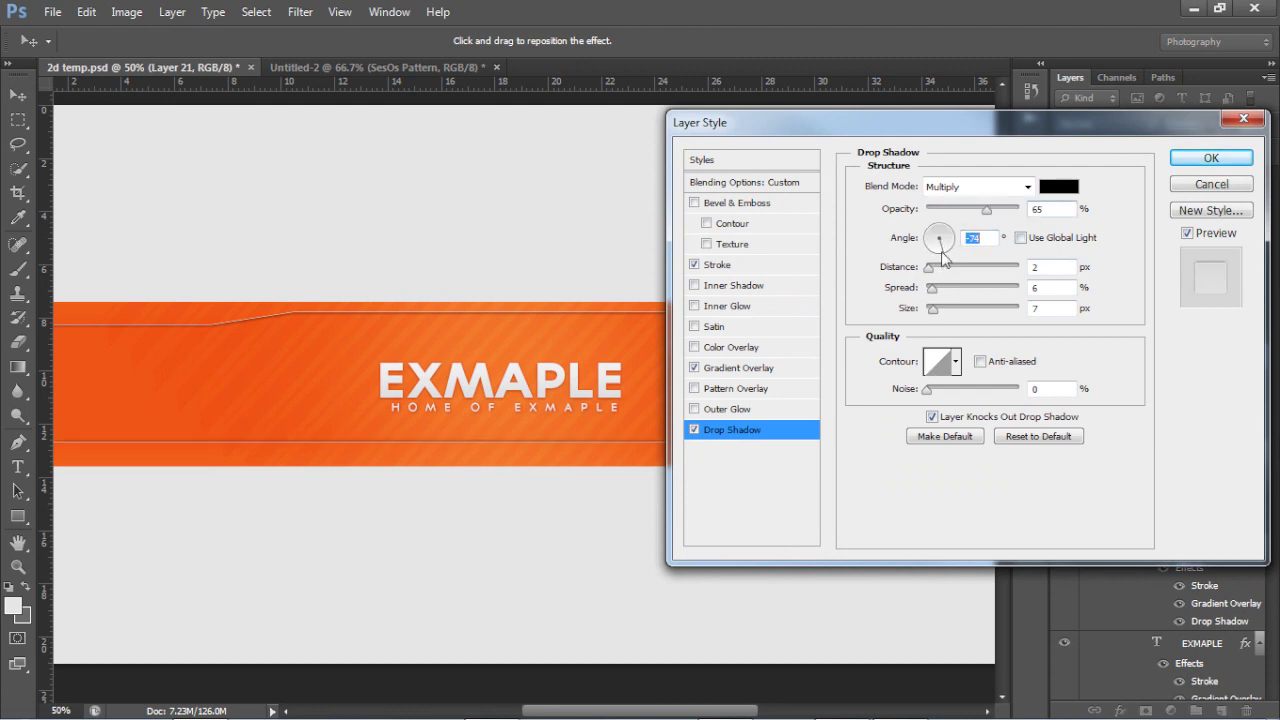
click(1210, 158)
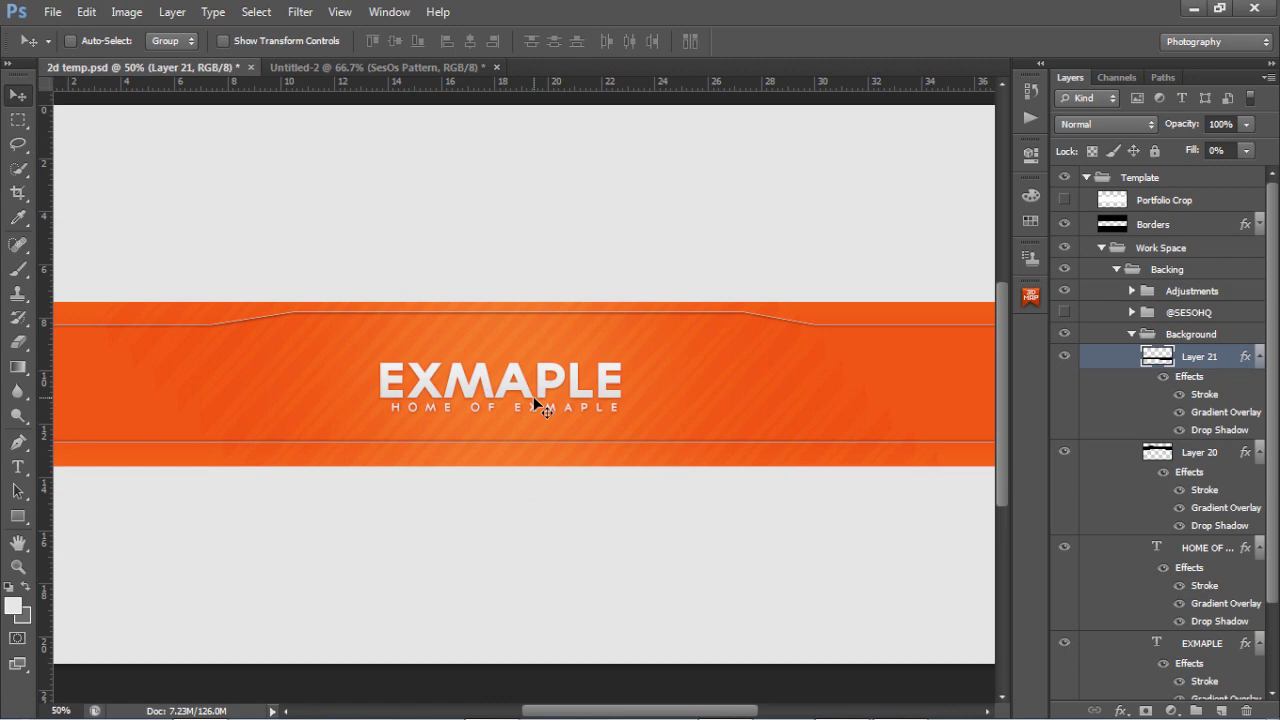
Check the drop shadow settings in Layer 20's layer style
click(1132, 452)
double_click(1106, 438)
click(732, 430)
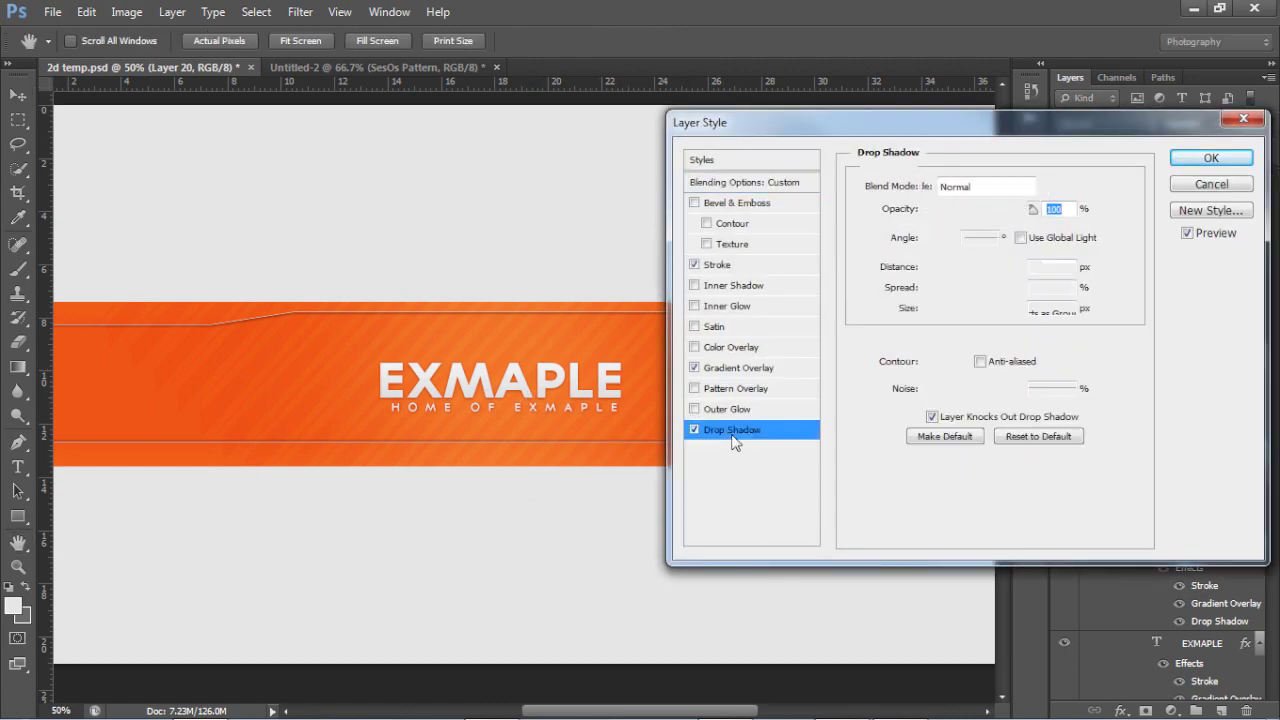
click(1178, 160)
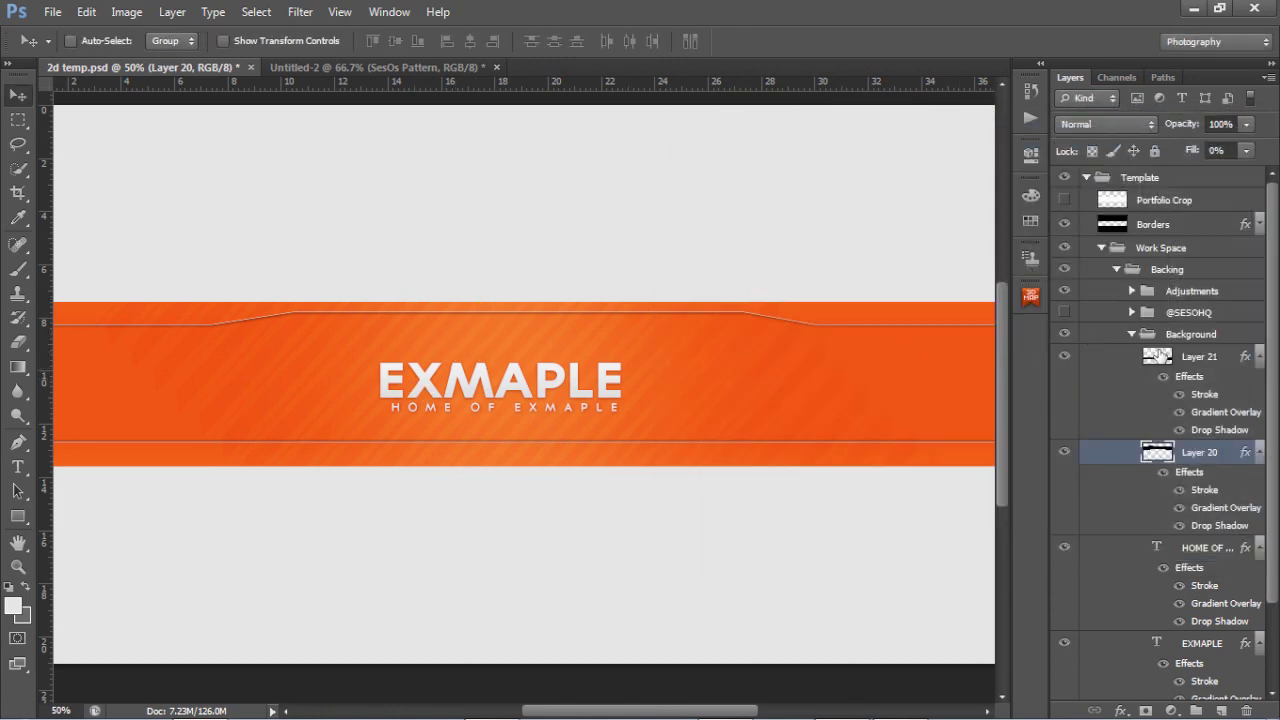
Create a new layer above Layer 21 and paint across the whole banner with a large soft light-grey brush
click(1160, 356)
click(1218, 710)
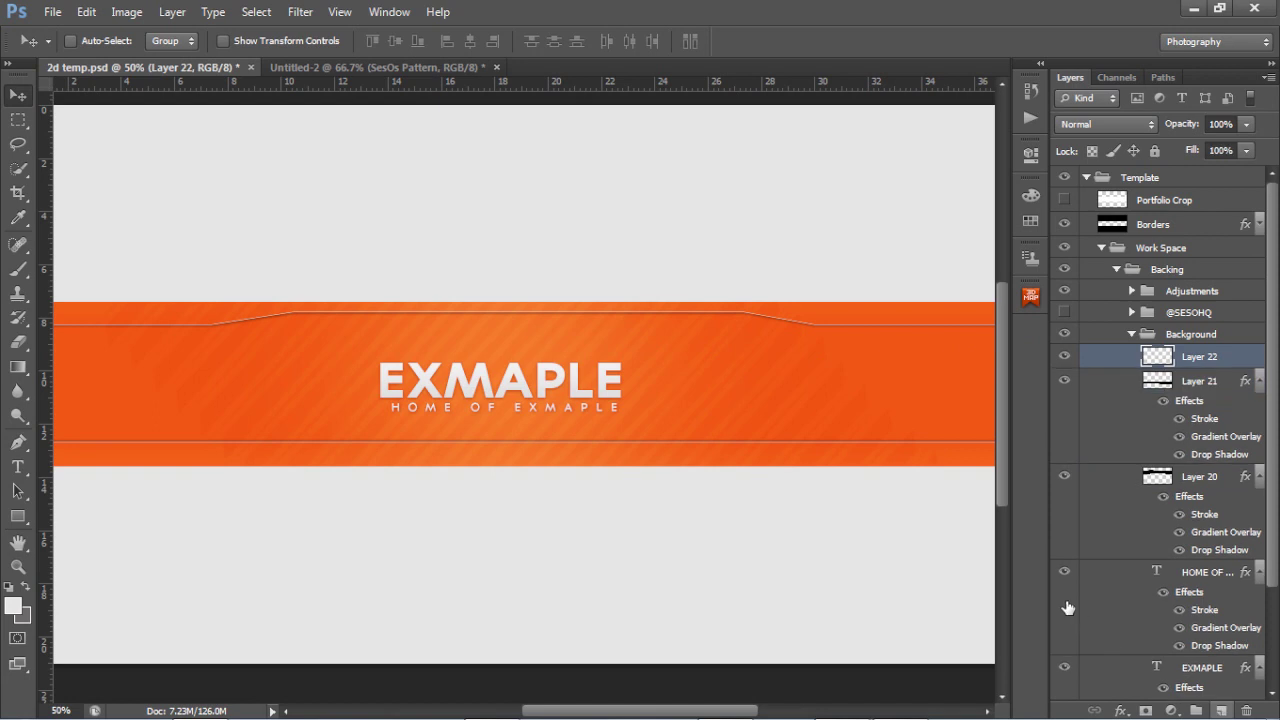
key(ctrl+minus)
key(b)
drag(186, 388, 860, 404)
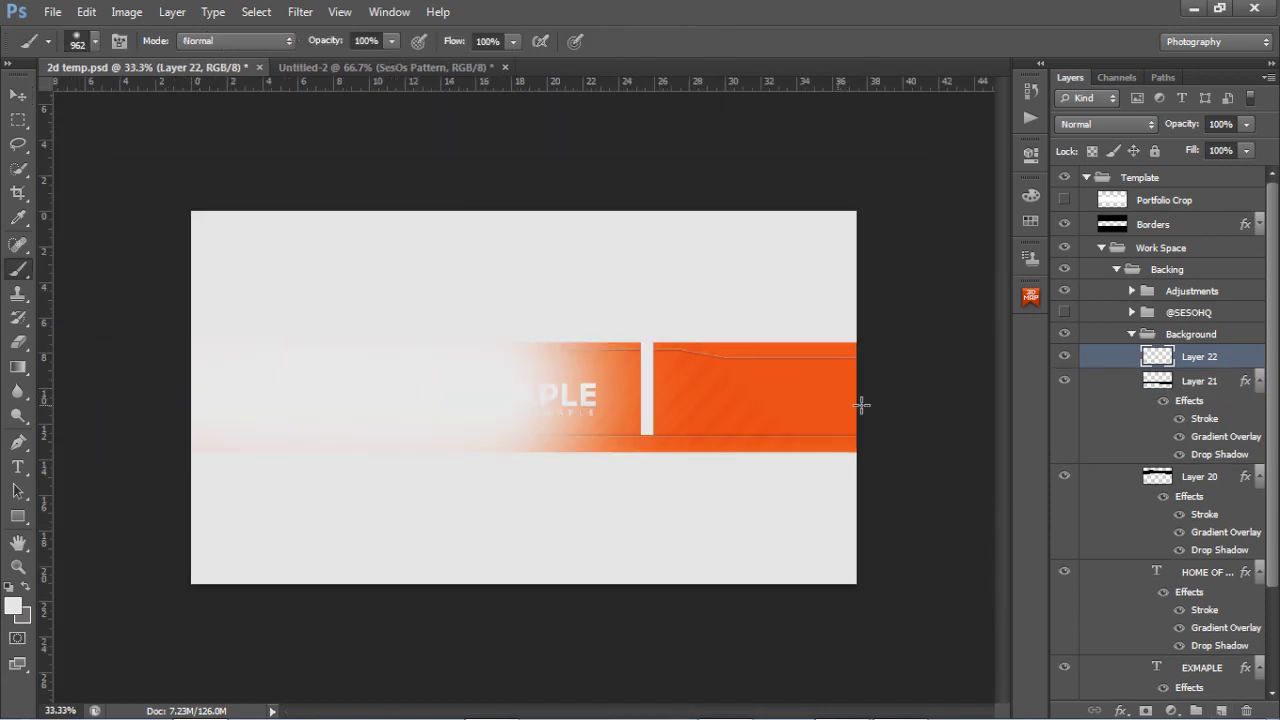
Apply the Add Noise filter to the painted Layer 22 with an amount of 1%
click(300, 12)
mouse_move(328, 238)
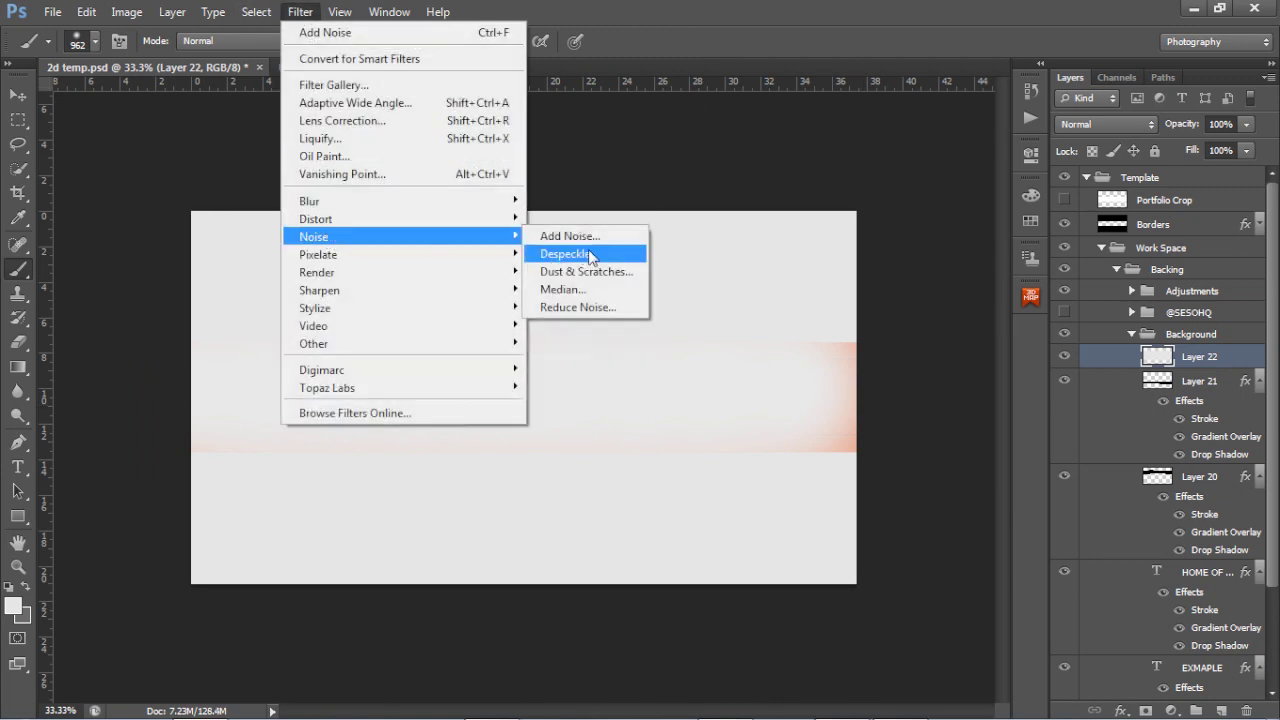
click(588, 240)
text(1)
click(744, 136)
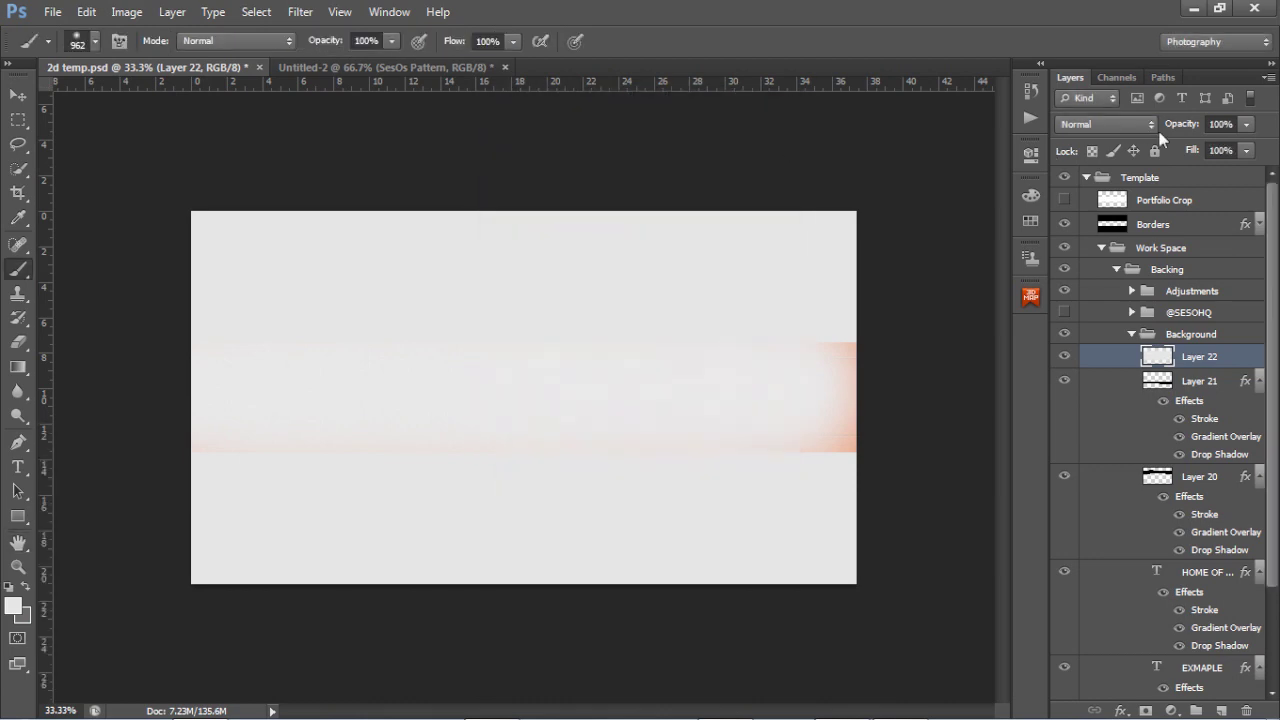
Set Layer 22's blend mode to Soft Light and its opacity to 38%
click(1102, 122)
click(1090, 376)
click(1246, 124)
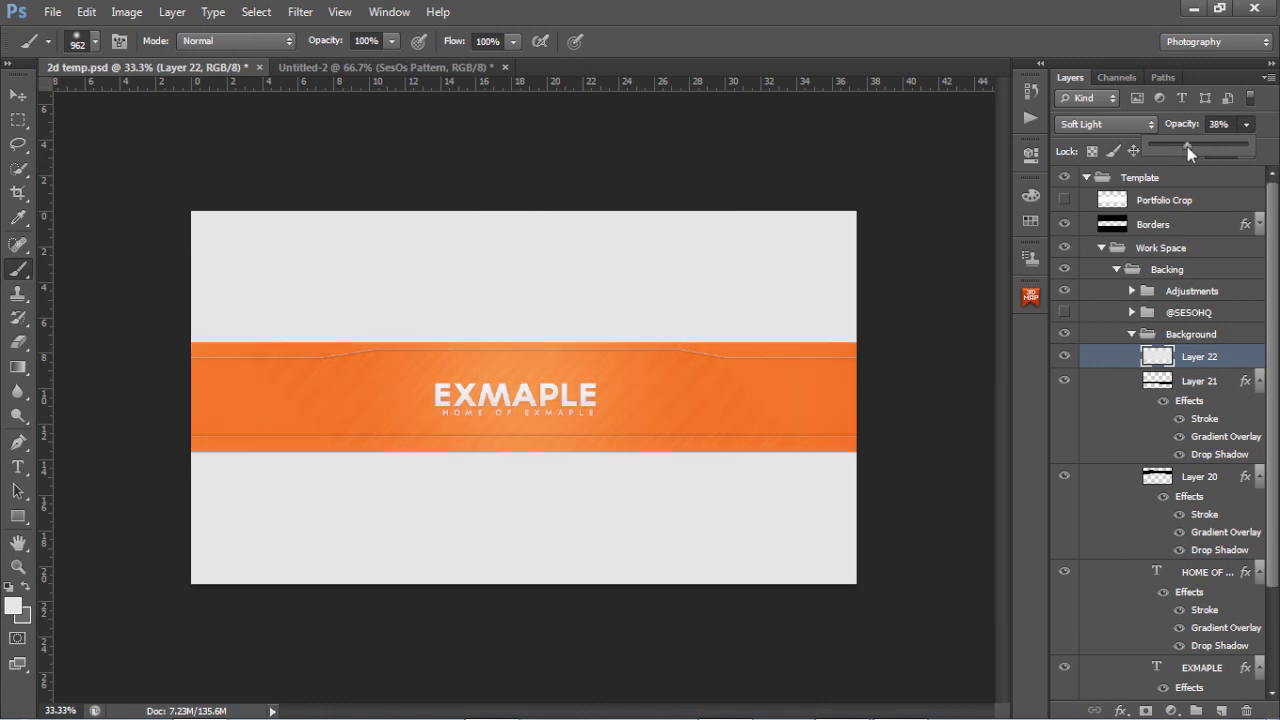
key(z)
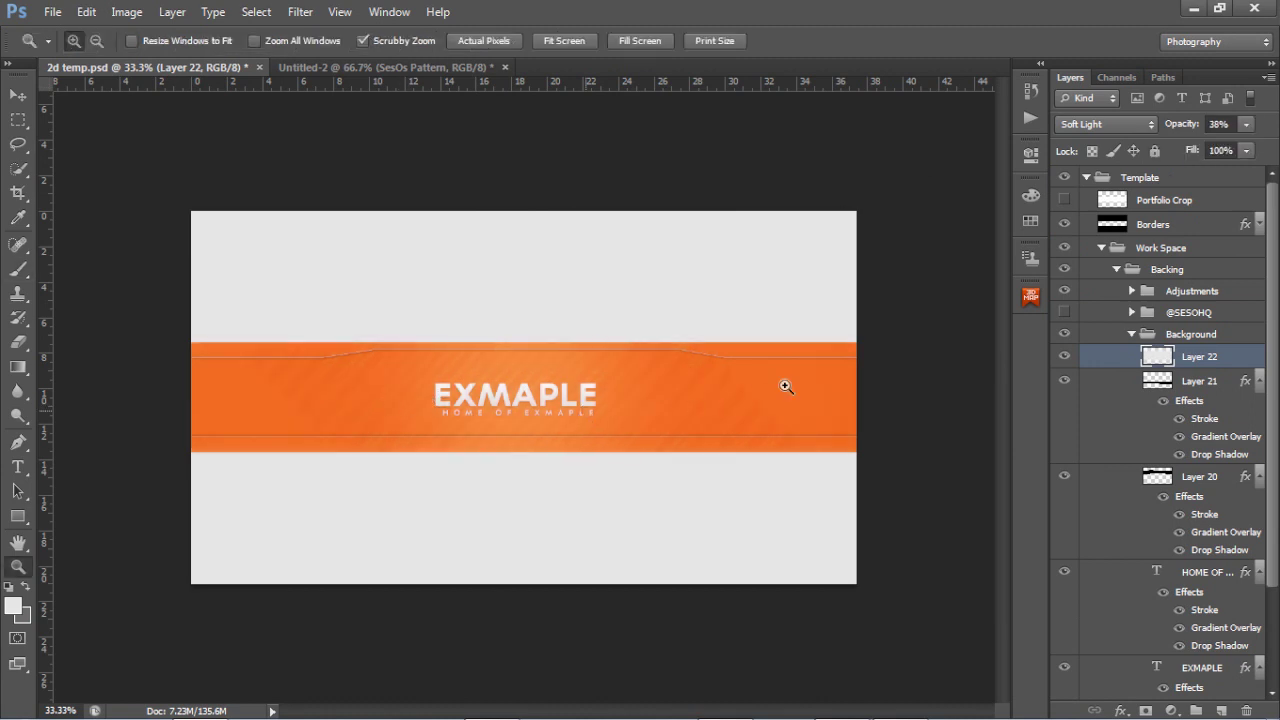
click(382, 347)
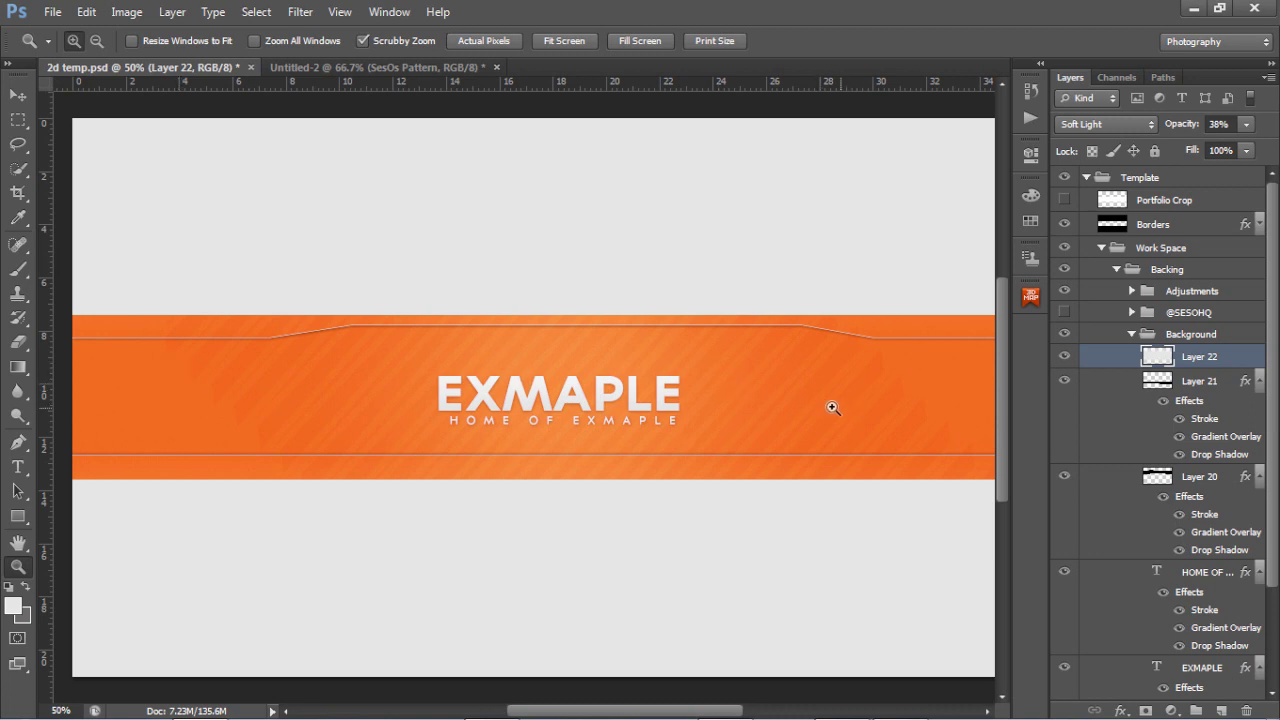
drag(687, 386, 651, 399)
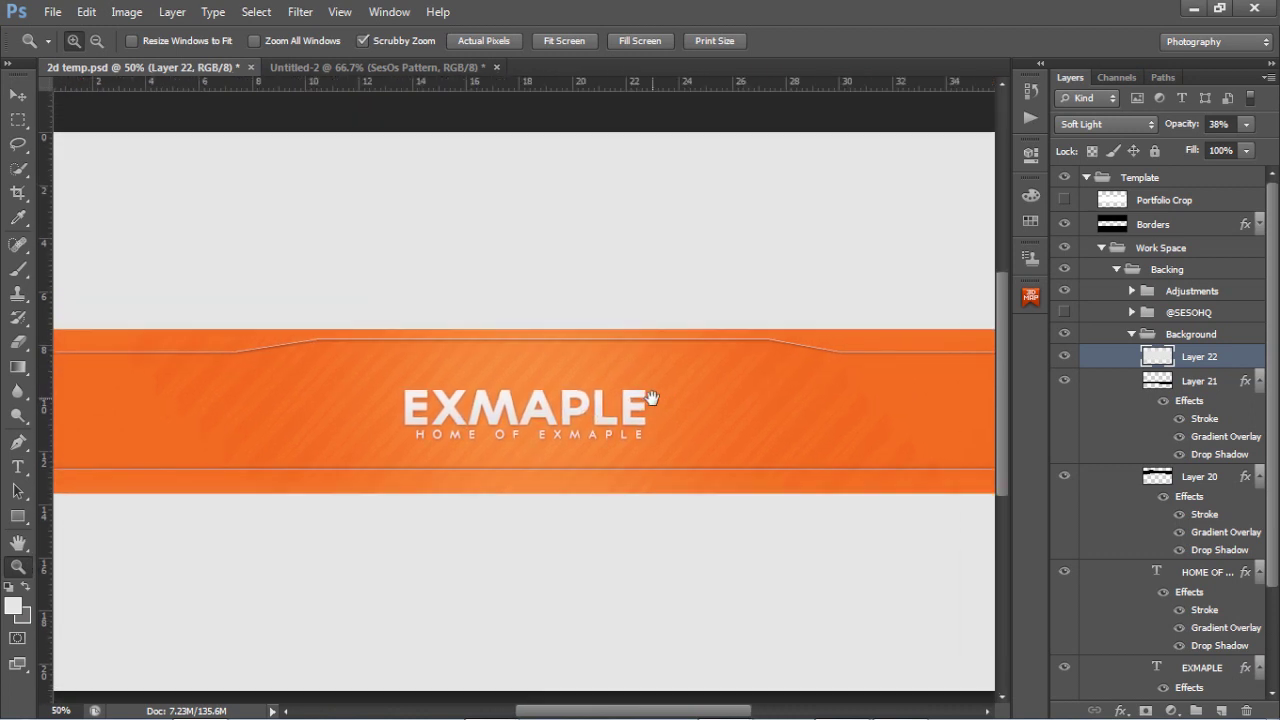
click(640, 410)
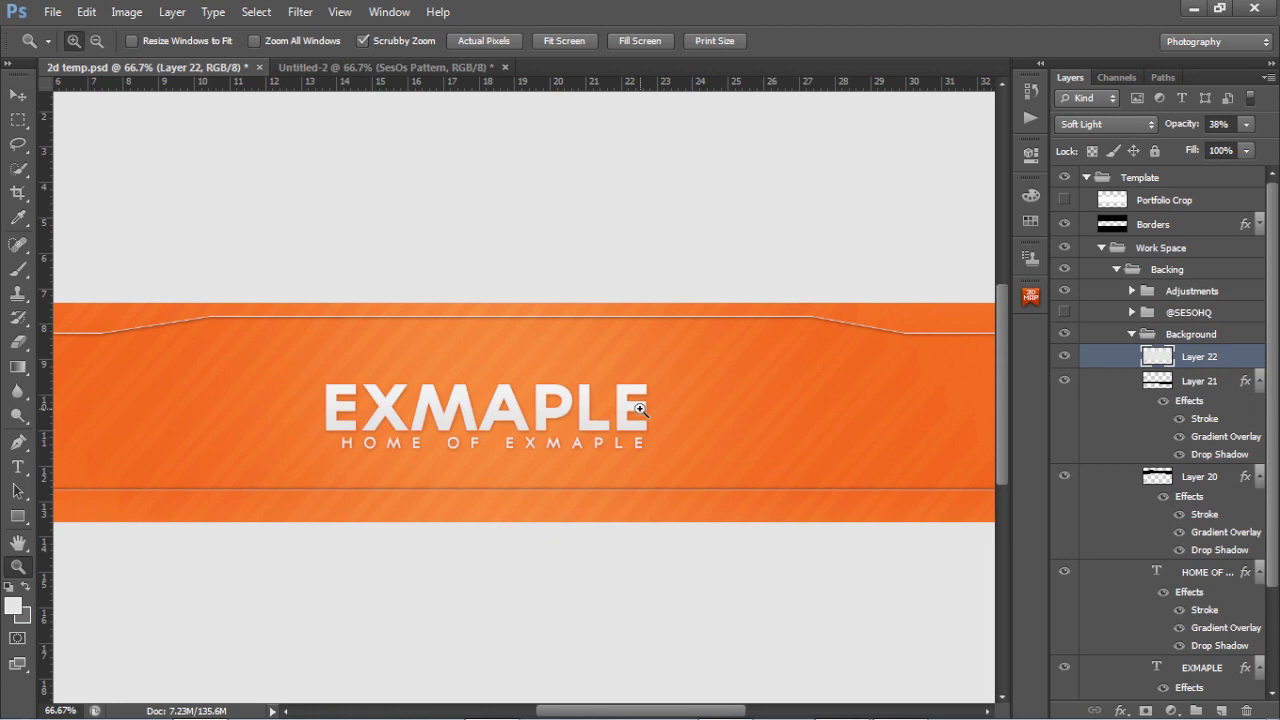
drag(643, 404, 667, 390)
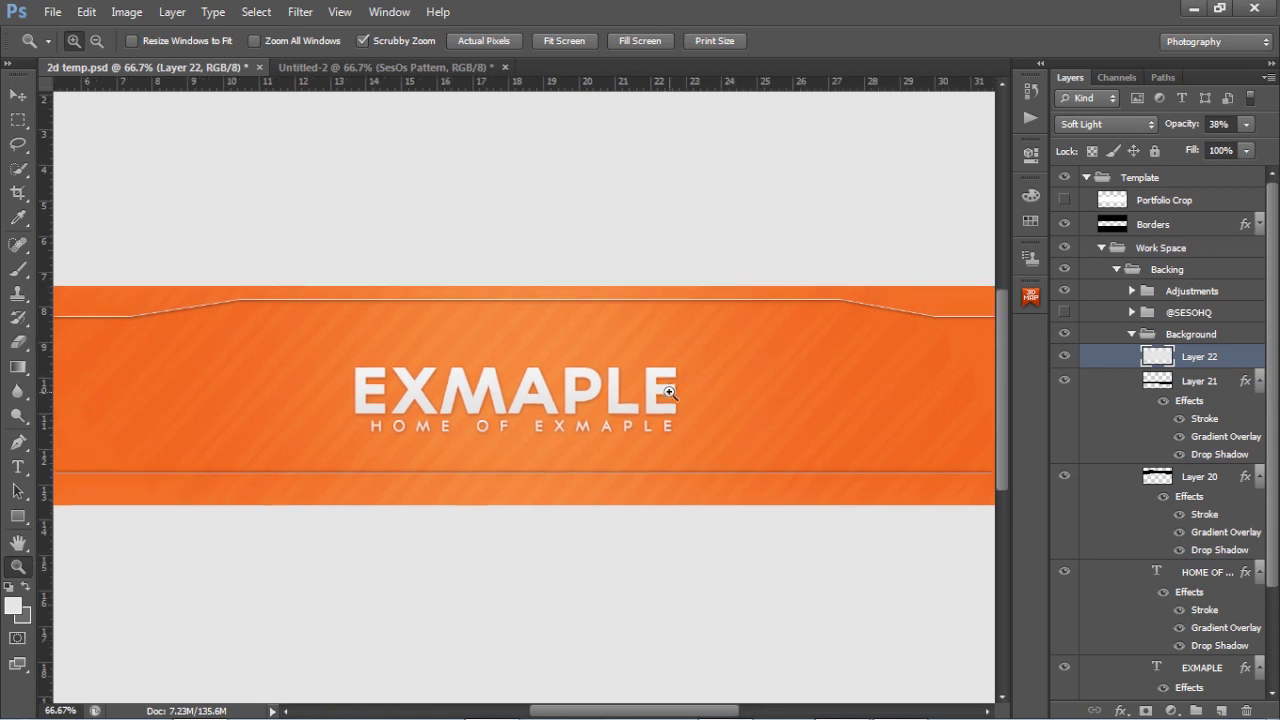